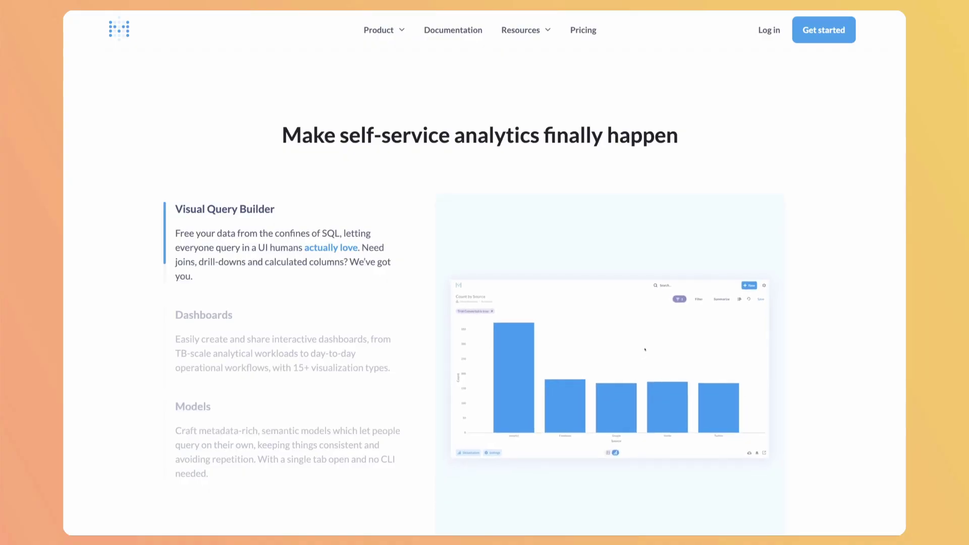
Show the Dashboards and Models feature demos, then scroll down the landing page
{"action": "left_click", "coordinate": [358, 367]}
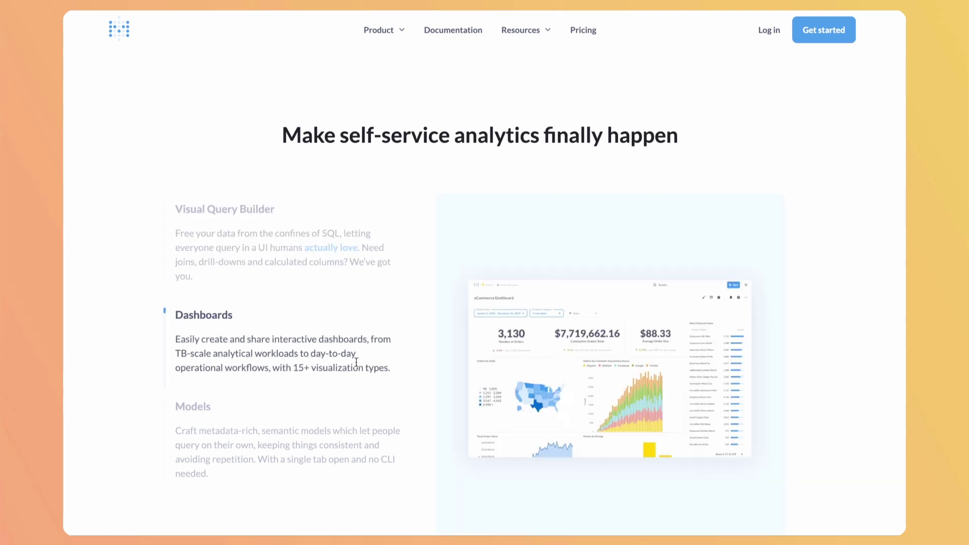
{"action": "left_click", "coordinate": [322, 459]}
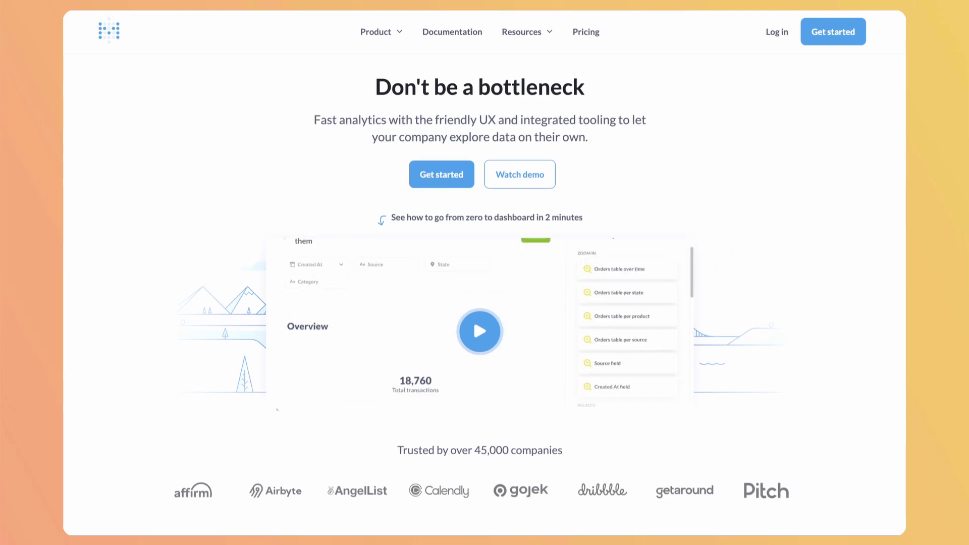
{"action": "scroll", "coordinate": [479, 302], "scroll_direction": "down", "scroll_amount": 8}
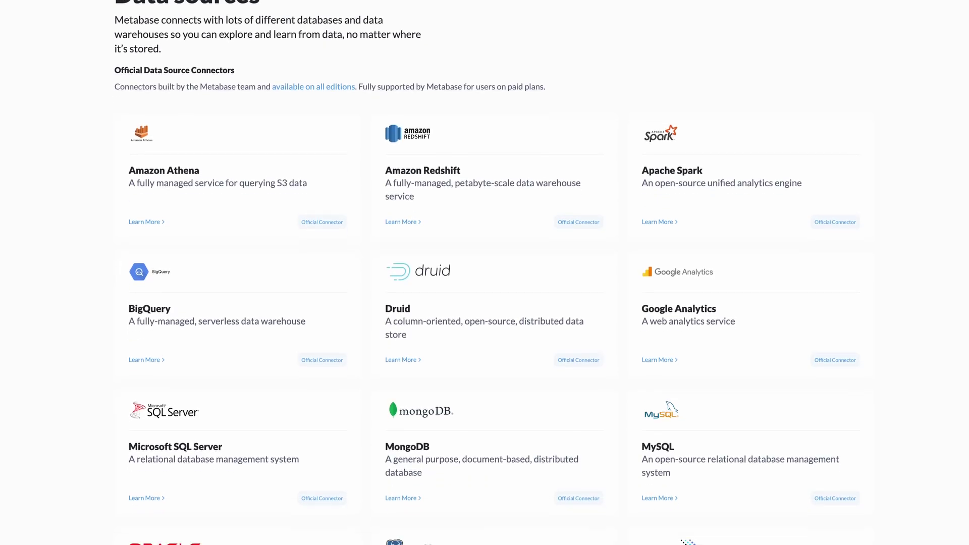
{"action": "scroll", "coordinate": [484, 272], "scroll_direction": "down", "scroll_amount": 3}
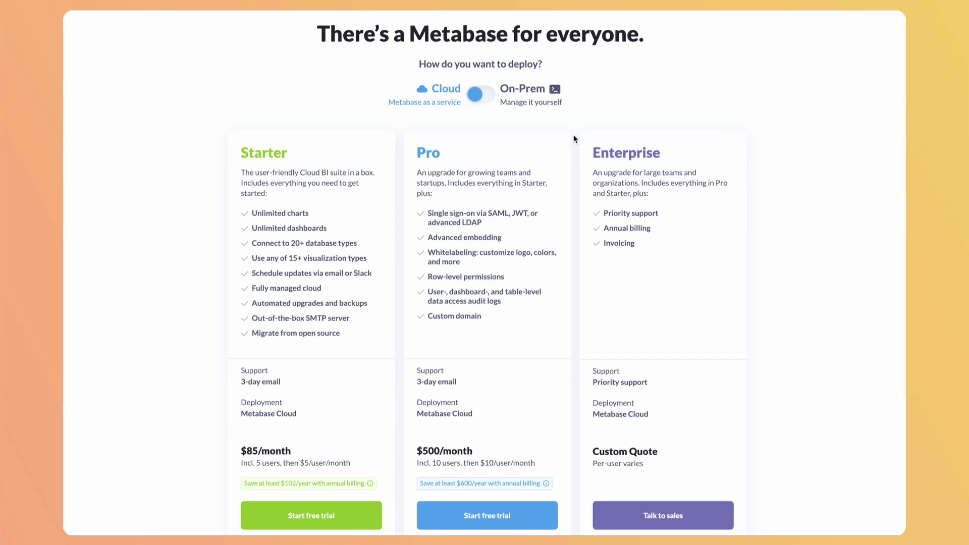
Scroll the Data sources page and switch the pricing plans to On-Prem
{"action": "left_click", "coordinate": [496, 100]}
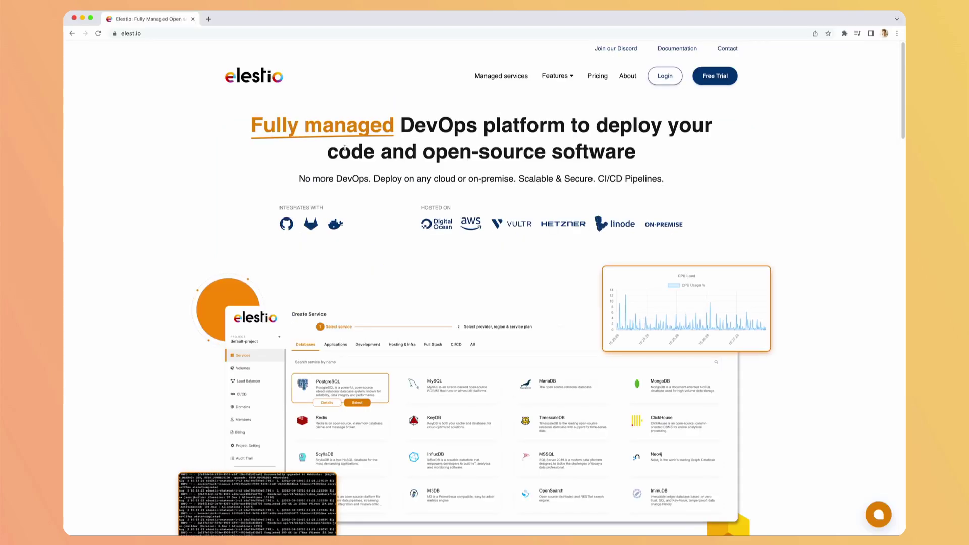
Log in and deploy Metabase on Hetzner fsn1 SMALL-1C-2G with Level 1 support
{"action": "left_click", "coordinate": [663, 81]}
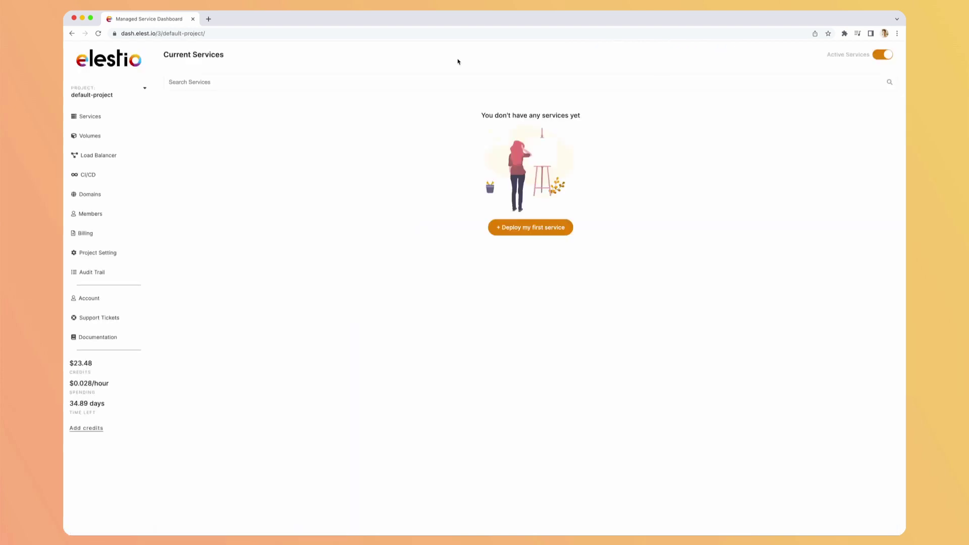
{"action": "left_click", "coordinate": [538, 228]}
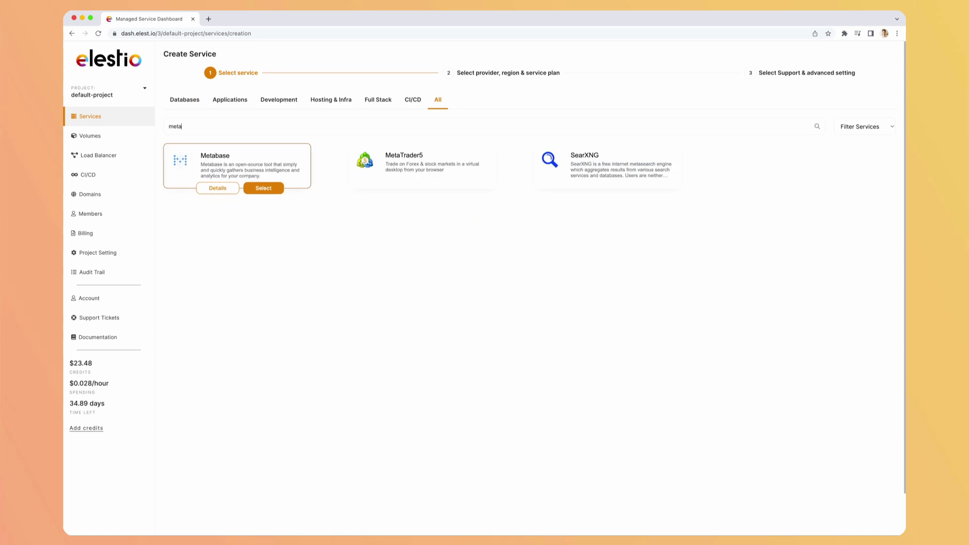
{"action": "left_click", "coordinate": [275, 192]}
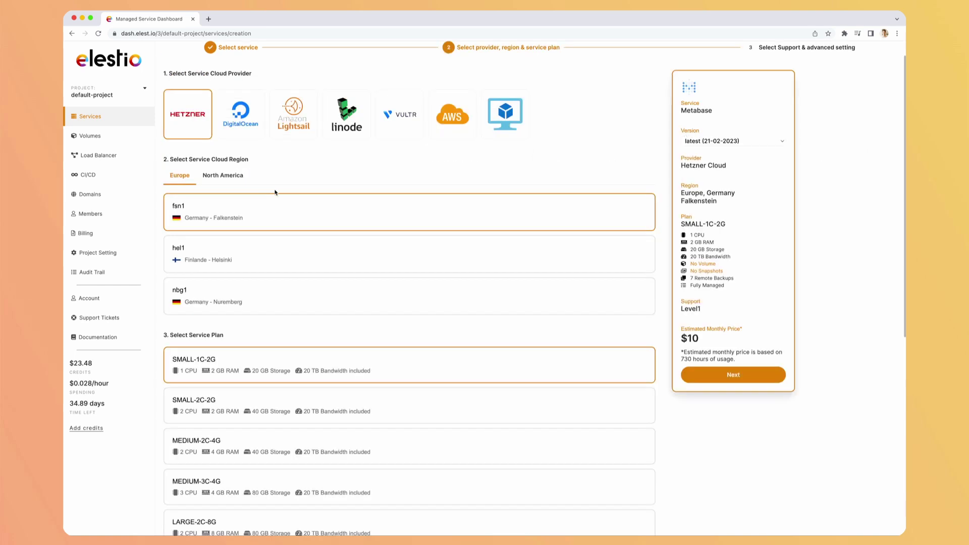
{"action": "left_click", "coordinate": [699, 376]}
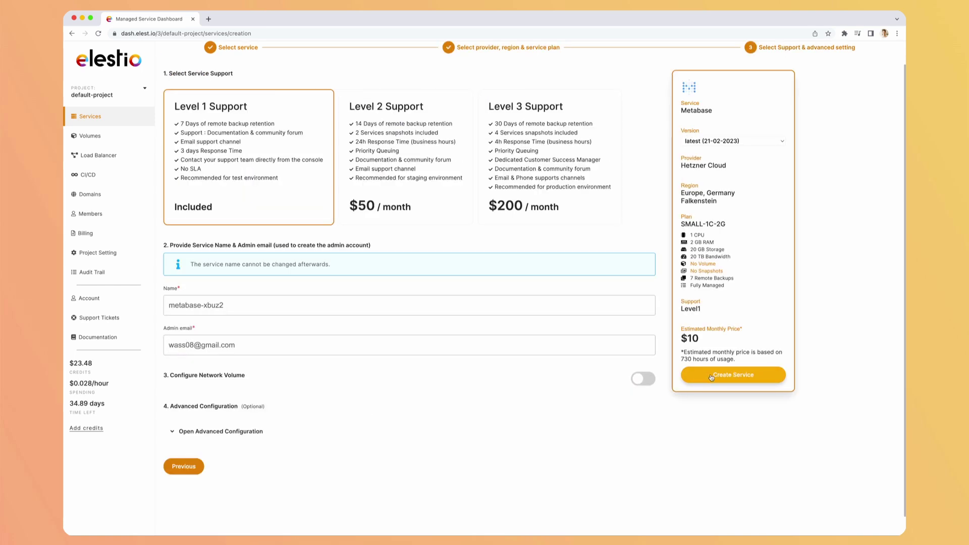
{"action": "left_click", "coordinate": [711, 376]}
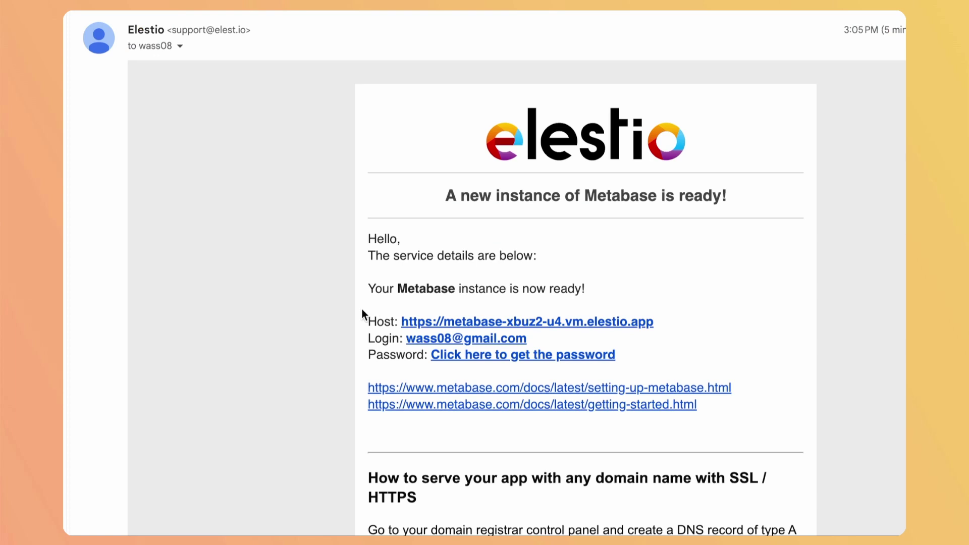
Copy the admin password from the emailed link and open the Metabase Admin UI
{"action": "left_click", "coordinate": [463, 355]}
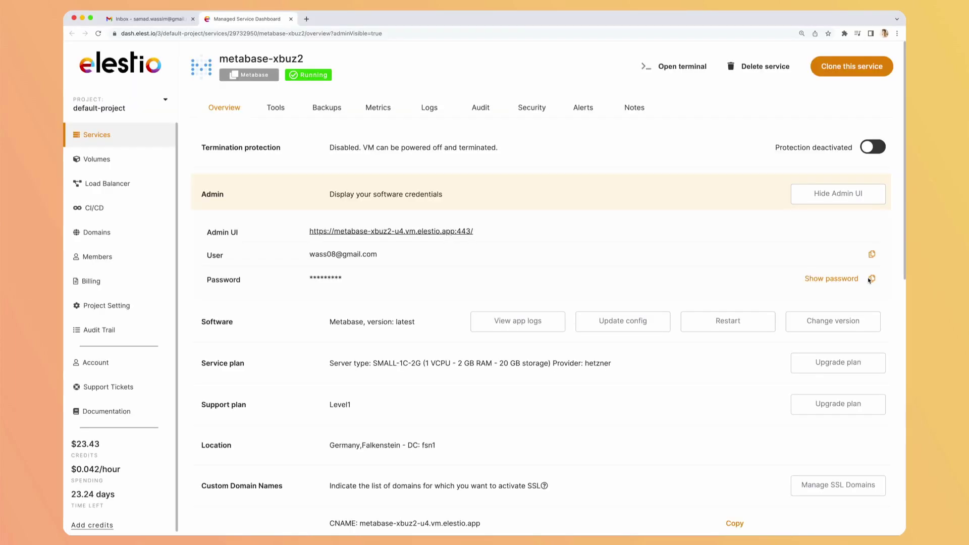
{"action": "left_click", "coordinate": [871, 280]}
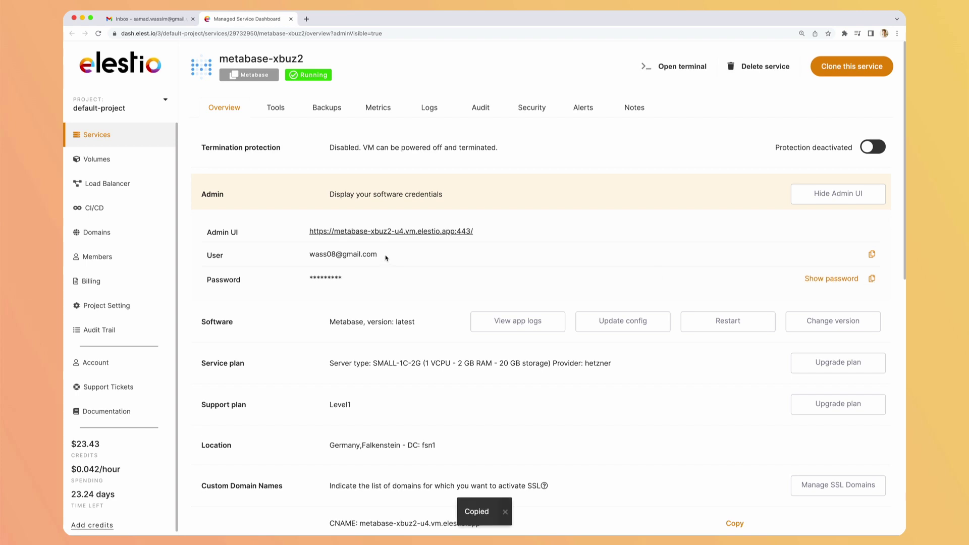
{"action": "left_click", "coordinate": [387, 231]}
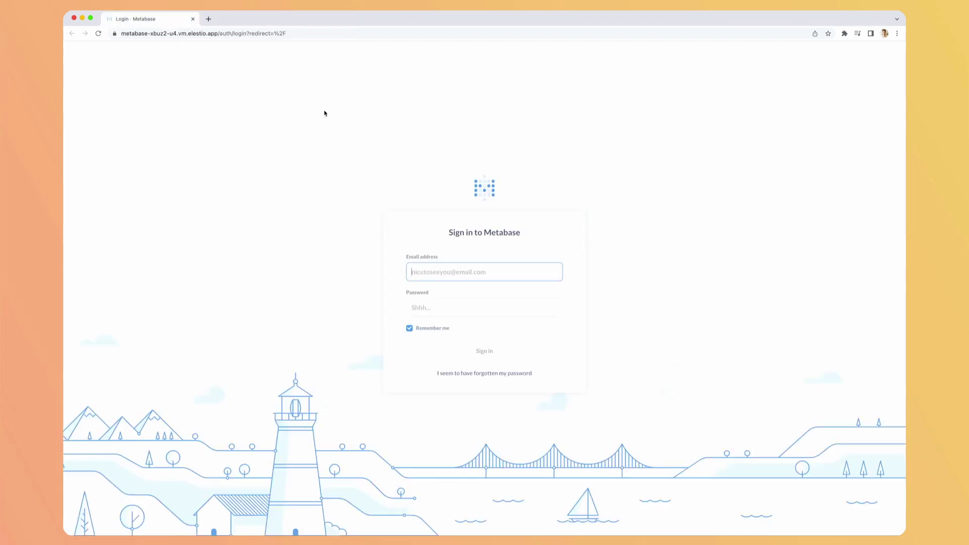
Sign in with the saved email and password, then open the Sample Database's tables
{"action": "key", "text": "Down"}
{"action": "key", "text": "Return"}
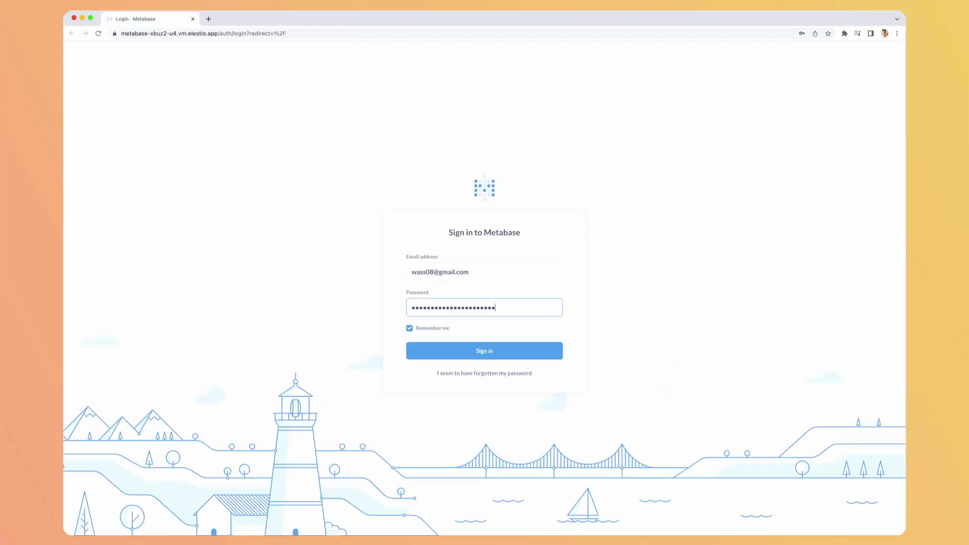
{"action": "left_click", "coordinate": [456, 350]}
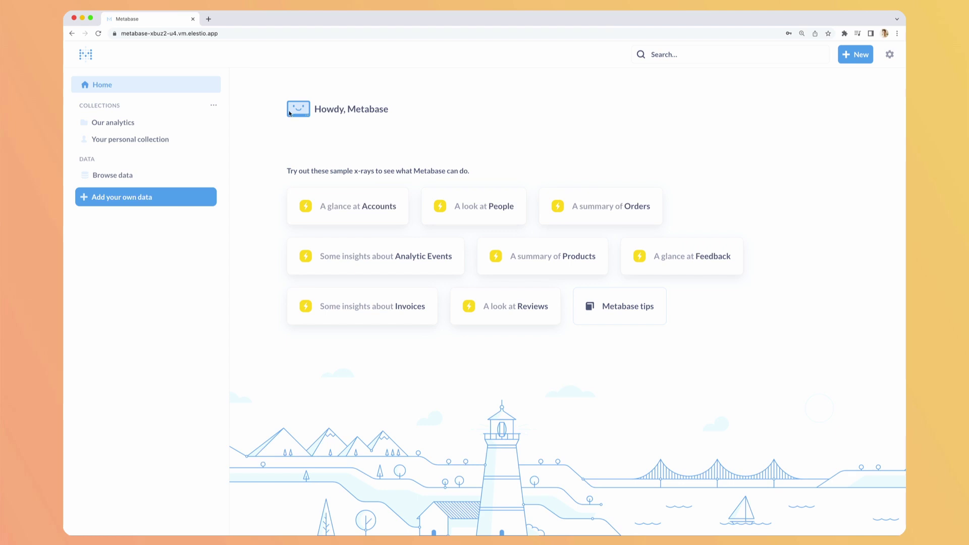
{"action": "left_click", "coordinate": [92, 173]}
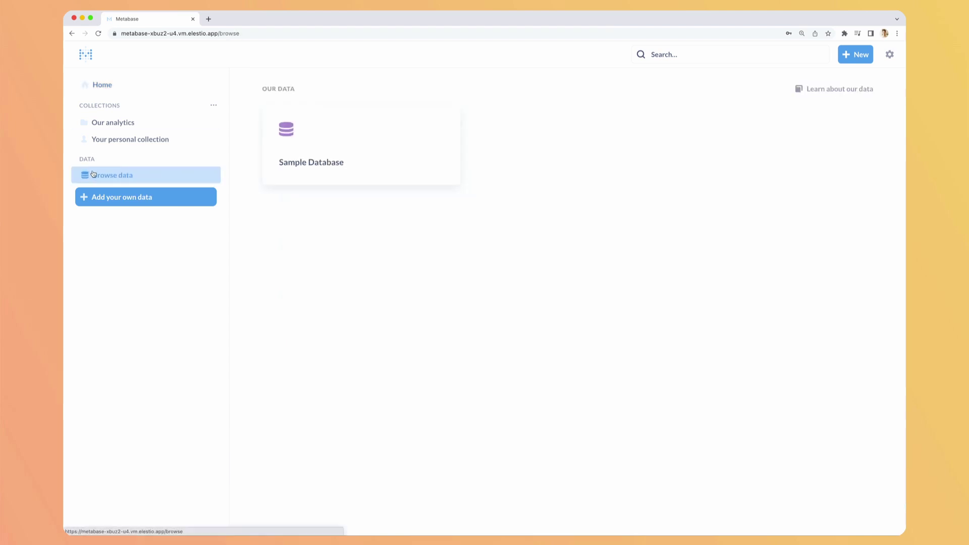
{"action": "left_click", "coordinate": [320, 151]}
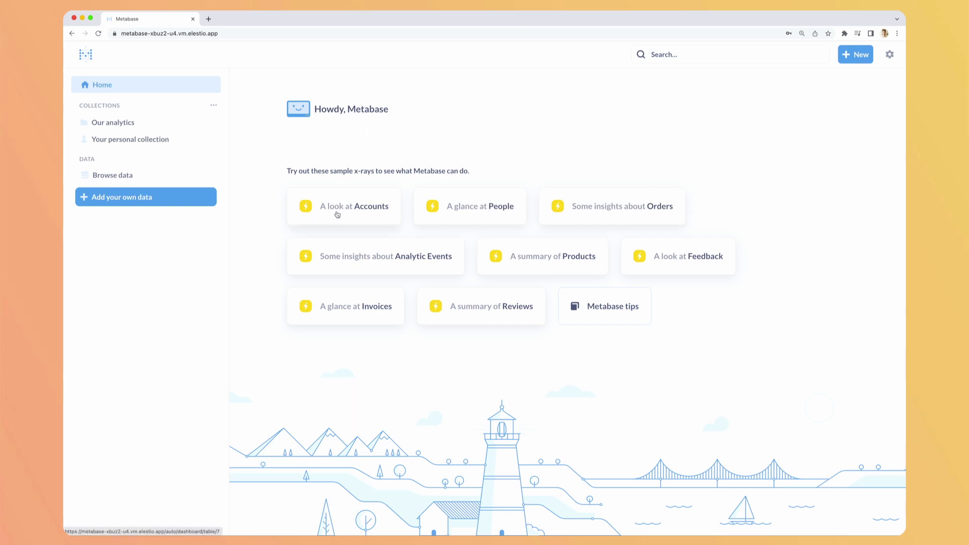
Open the 'A look at Accounts' x-ray, check the Created At presets, and scroll its charts
{"action": "left_click", "coordinate": [337, 214]}
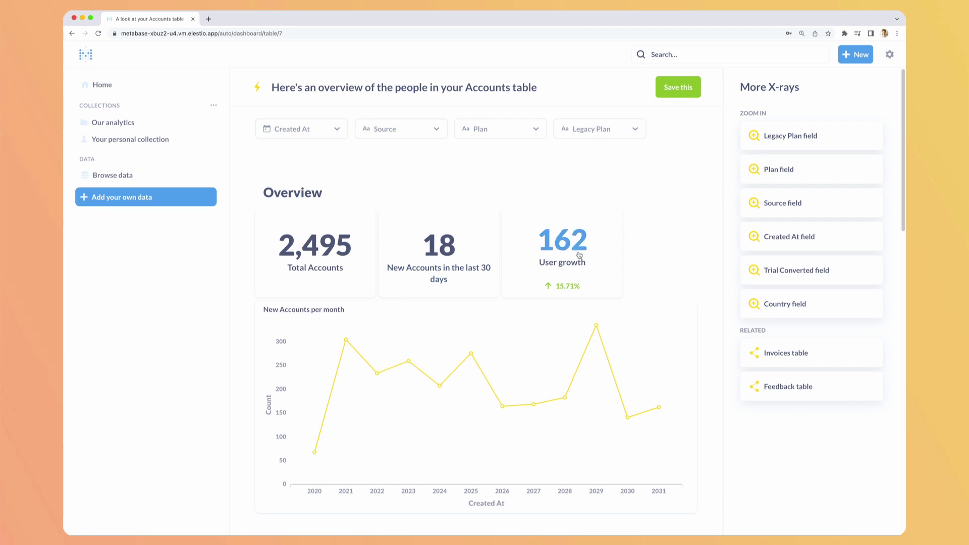
{"action": "scroll", "coordinate": [594, 259], "scroll_direction": "down", "scroll_amount": 1}
{"action": "left_click", "coordinate": [309, 132]}
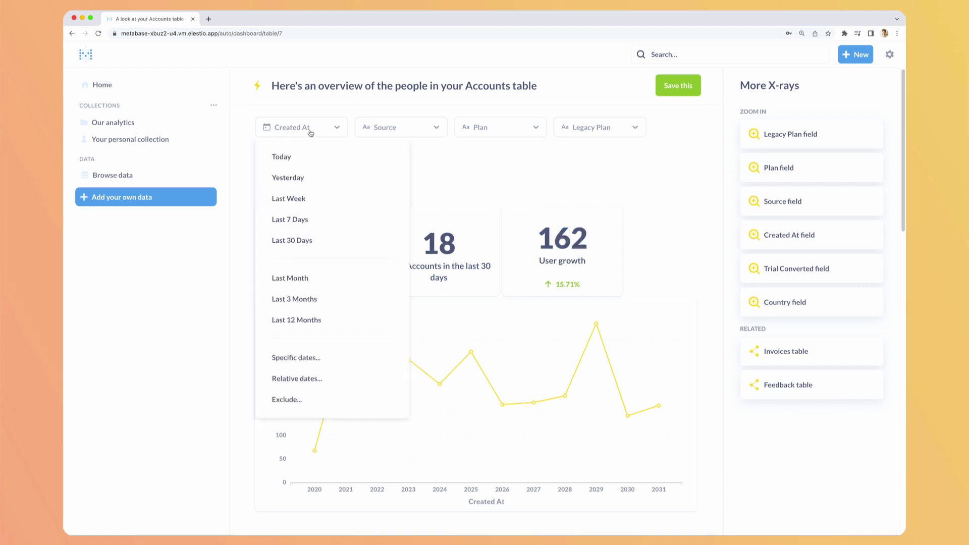
{"action": "scroll", "coordinate": [324, 269], "scroll_direction": "down", "scroll_amount": 2}
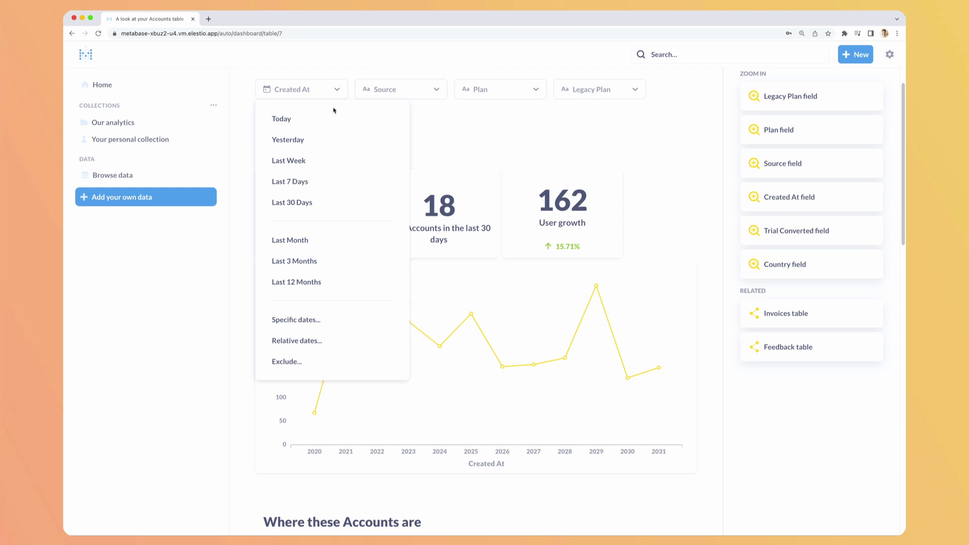
{"action": "left_click", "coordinate": [509, 120]}
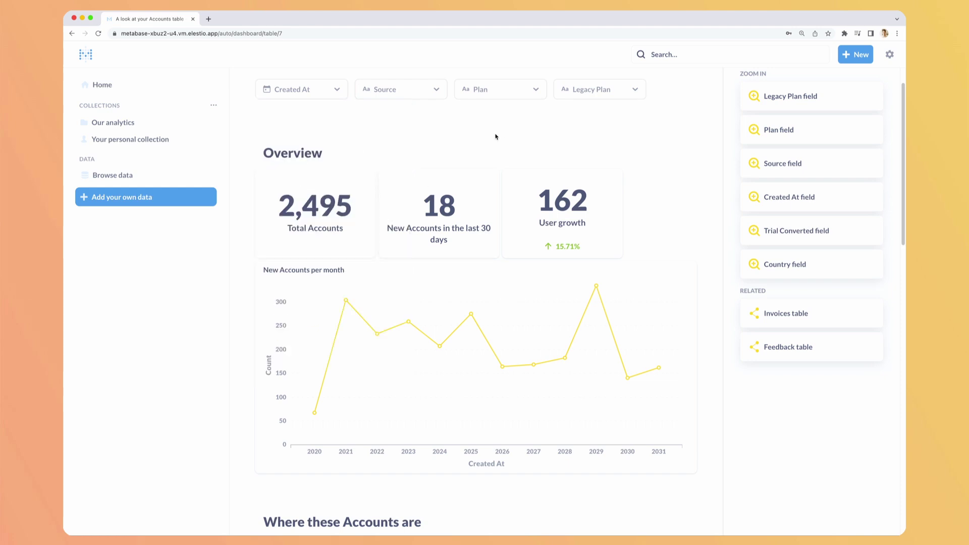
{"action": "scroll", "coordinate": [495, 136], "scroll_direction": "down", "scroll_amount": 9}
{"action": "scroll", "coordinate": [436, 176], "scroll_direction": "up", "scroll_amount": 2}
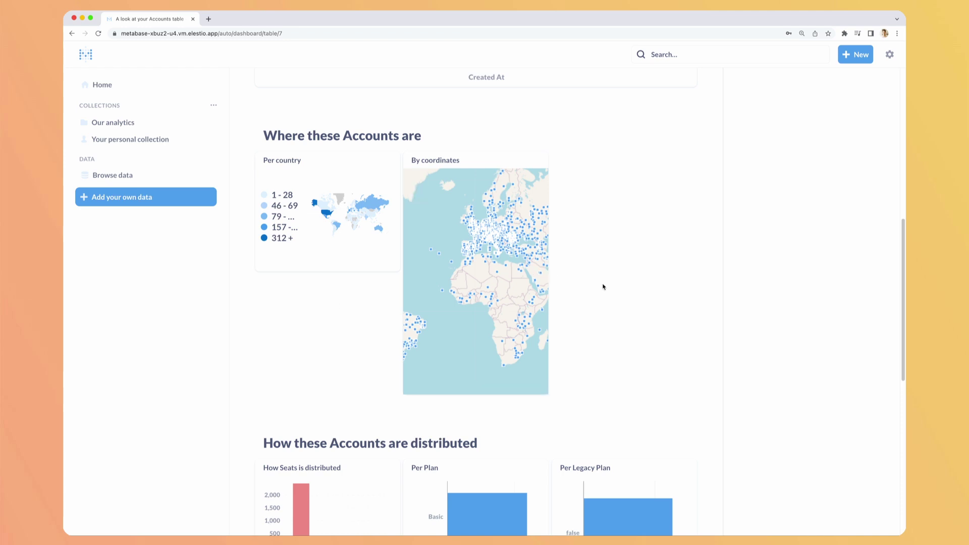
{"action": "scroll", "coordinate": [603, 287], "scroll_direction": "down", "scroll_amount": 8}
{"action": "scroll", "coordinate": [599, 210], "scroll_direction": "up", "scroll_amount": 1}
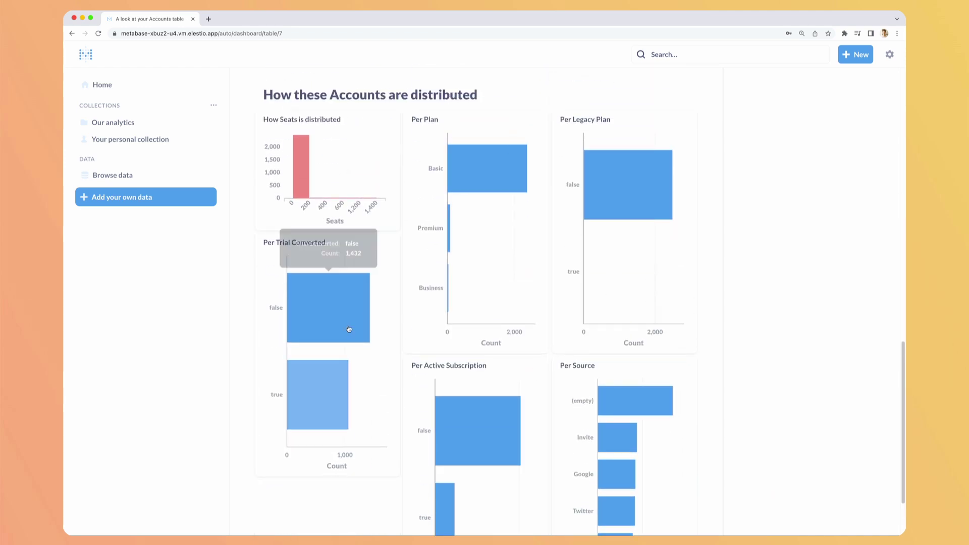
{"action": "mouse_move", "coordinate": [451, 169]}
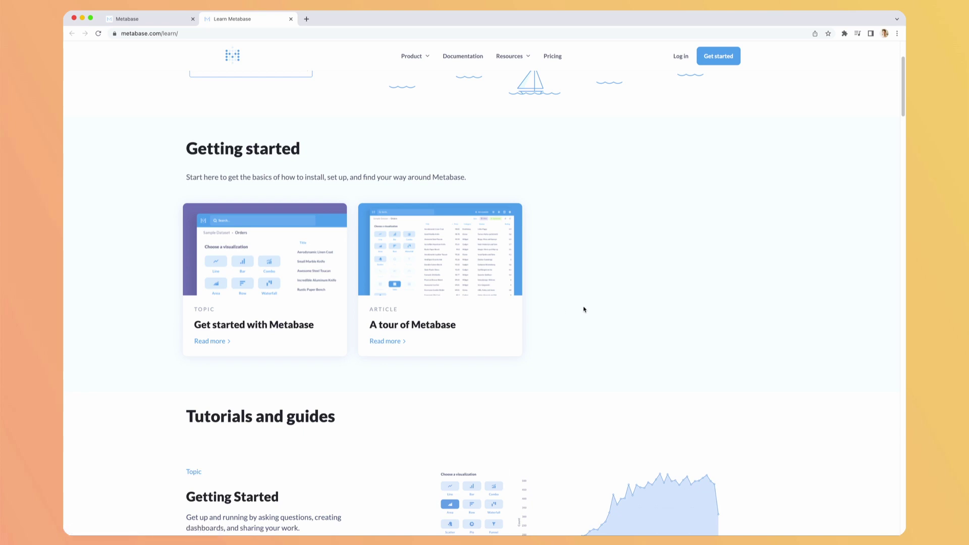
Scroll the Learn Metabase page, then close its tab with Ctrl+W
{"action": "scroll", "coordinate": [583, 309], "scroll_direction": "down", "scroll_amount": 3}
{"action": "key", "text": "ctrl+w"}
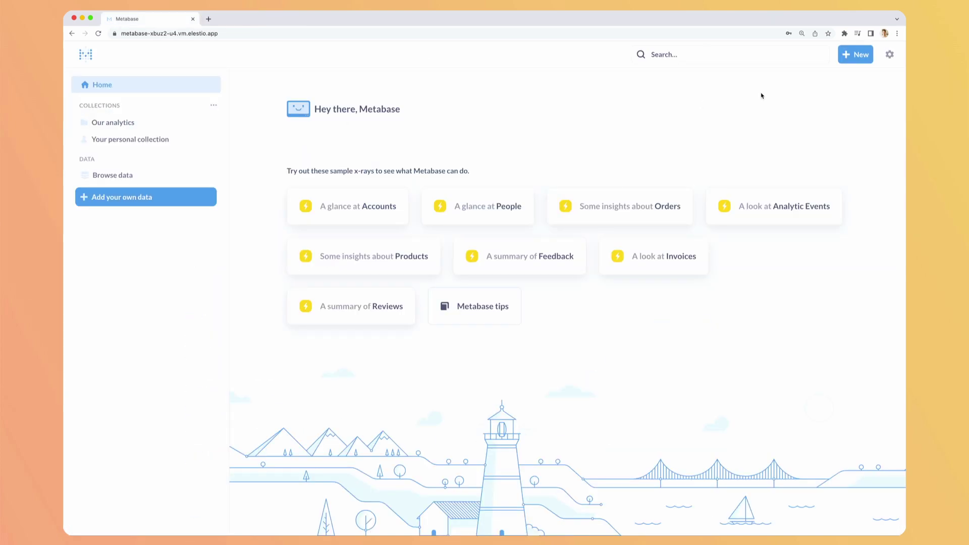
Go to Our analytics and start a new Question from the + New menu
{"action": "left_click", "coordinate": [859, 59]}
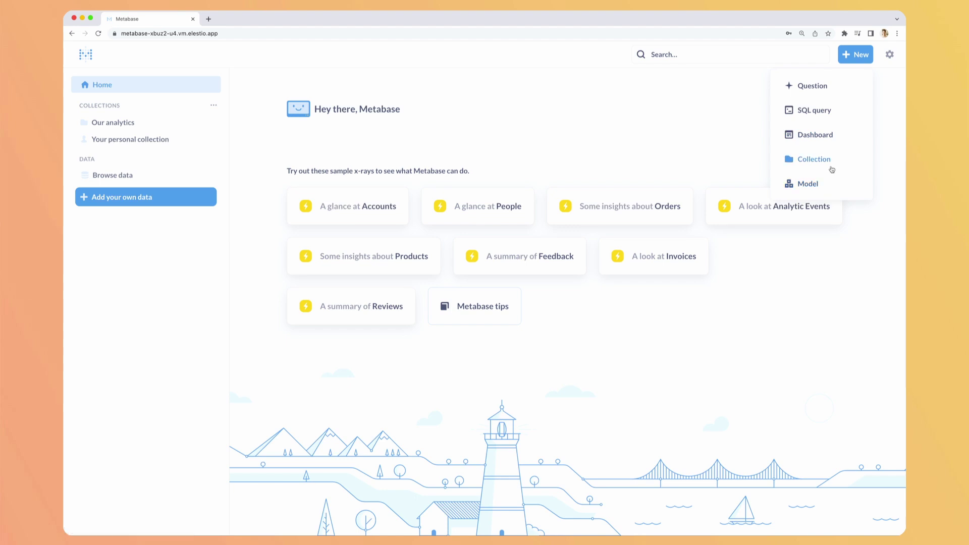
{"action": "left_click", "coordinate": [108, 122]}
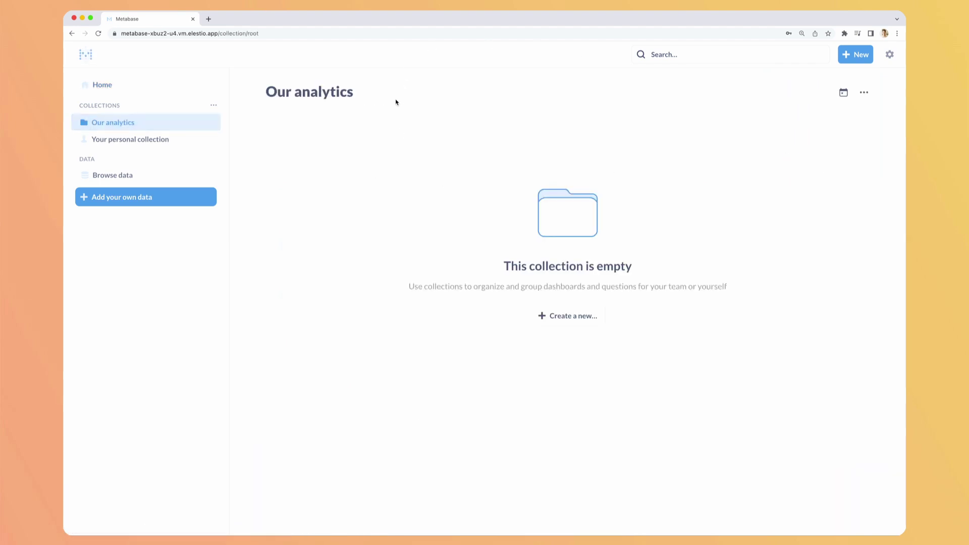
{"action": "left_click", "coordinate": [863, 60]}
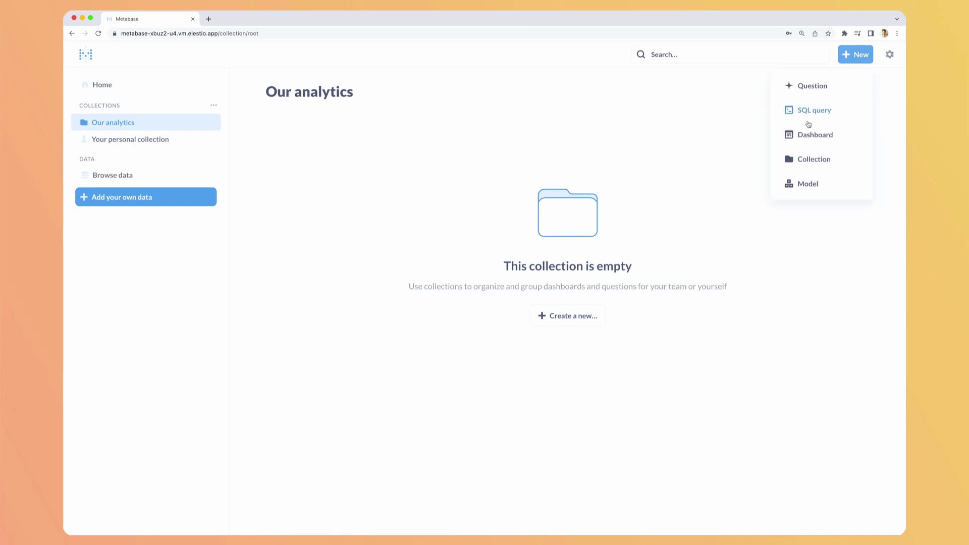
{"action": "left_click", "coordinate": [811, 97]}
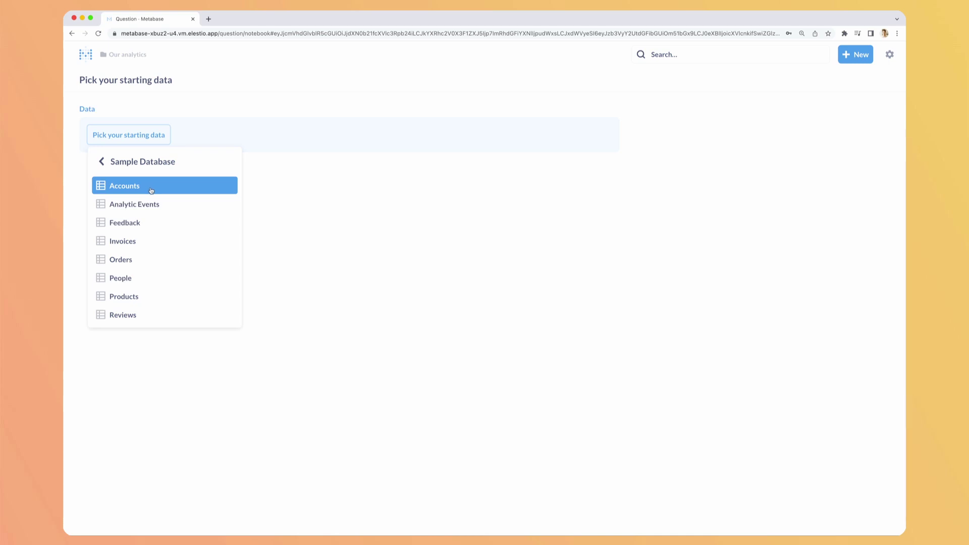
Start from Accounts, filter Plan to Business and Premium, and summarize by Count of rows
{"action": "left_click", "coordinate": [151, 191]}
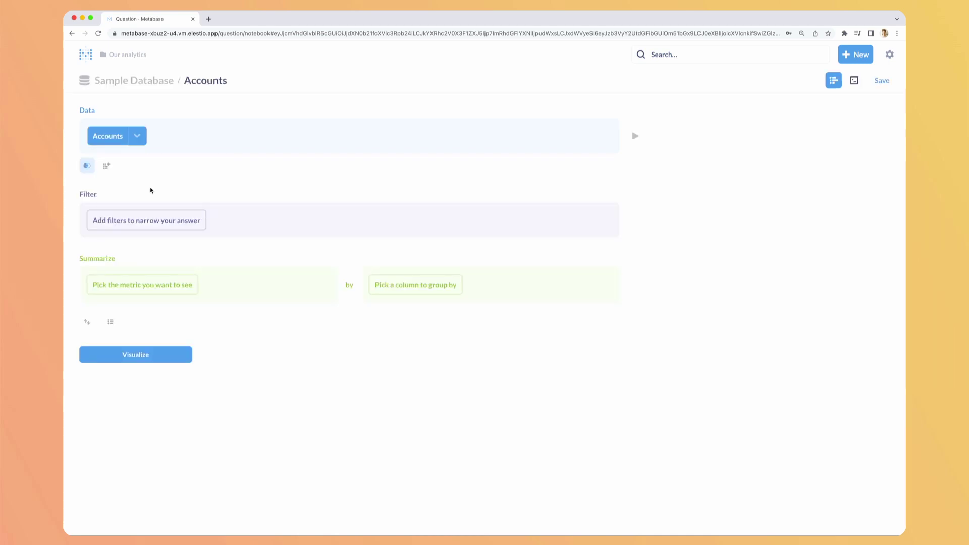
{"action": "left_click", "coordinate": [145, 220]}
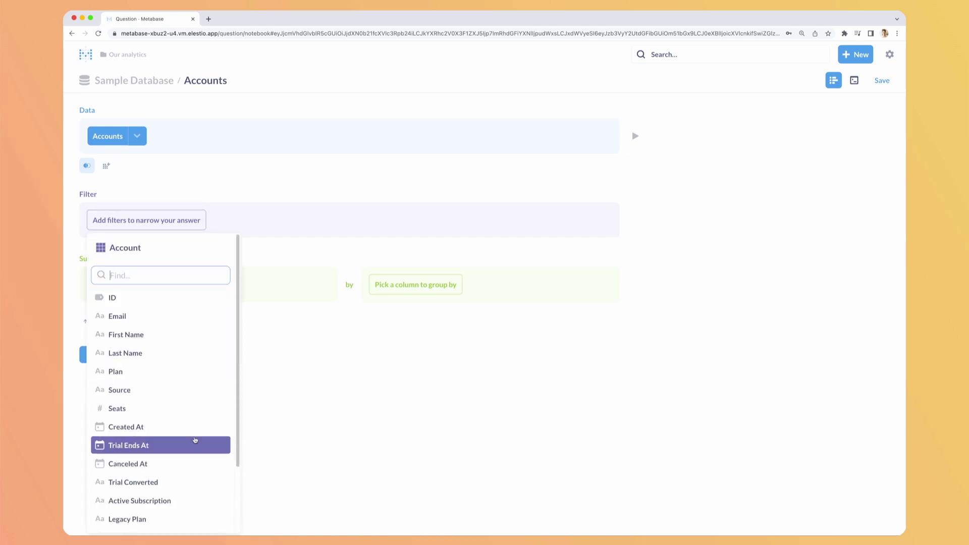
{"action": "scroll", "coordinate": [167, 384], "scroll_direction": "down", "scroll_amount": 2}
{"action": "left_click", "coordinate": [136, 288]}
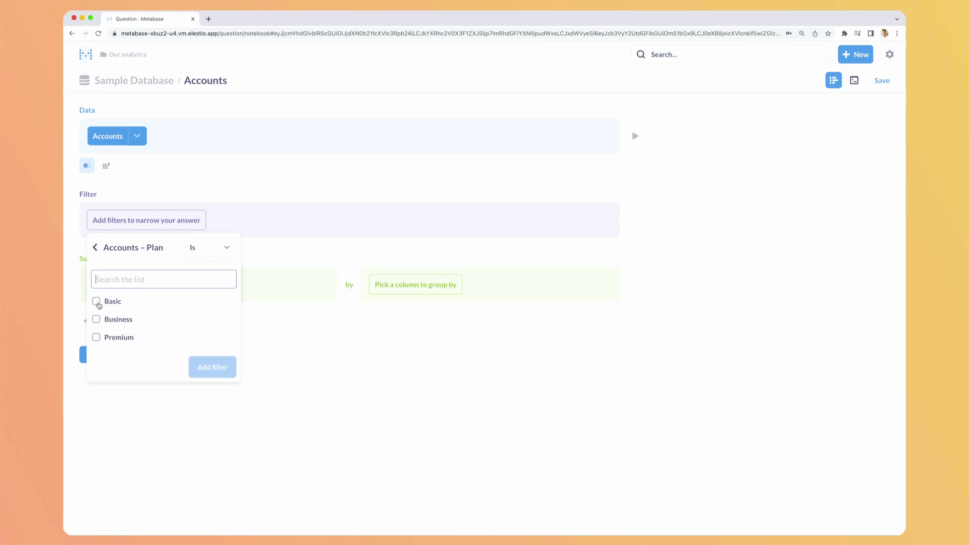
{"action": "left_click", "coordinate": [96, 319]}
{"action": "left_click", "coordinate": [97, 337]}
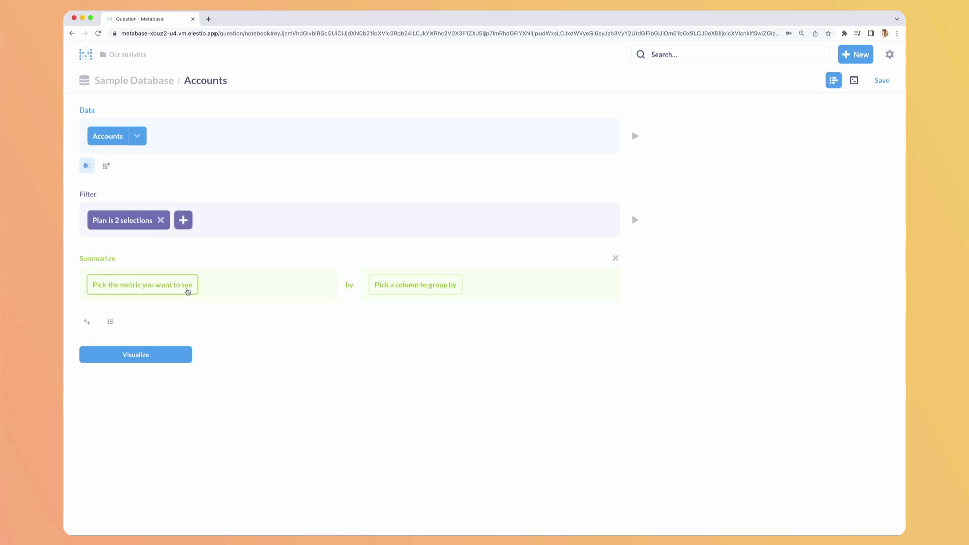
{"action": "left_click", "coordinate": [188, 292]}
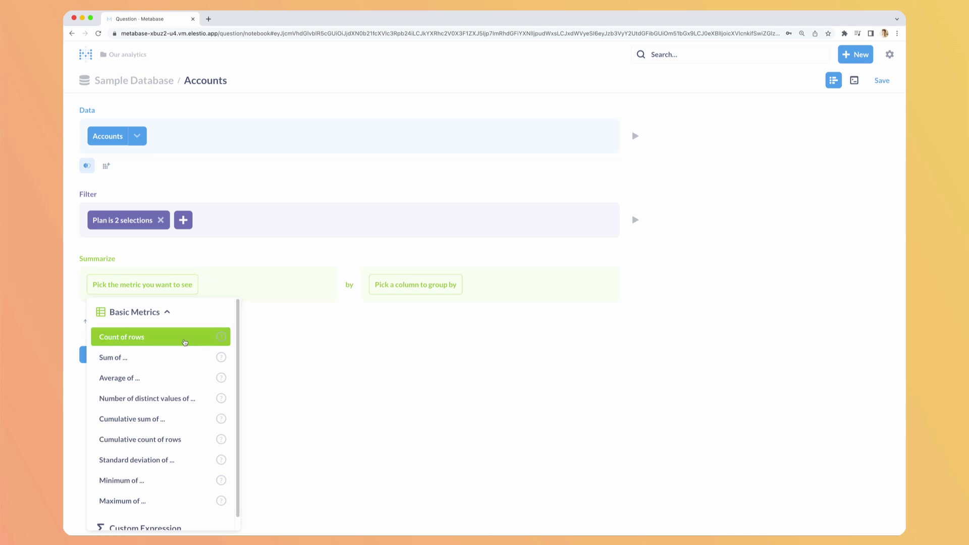
{"action": "left_click", "coordinate": [122, 337]}
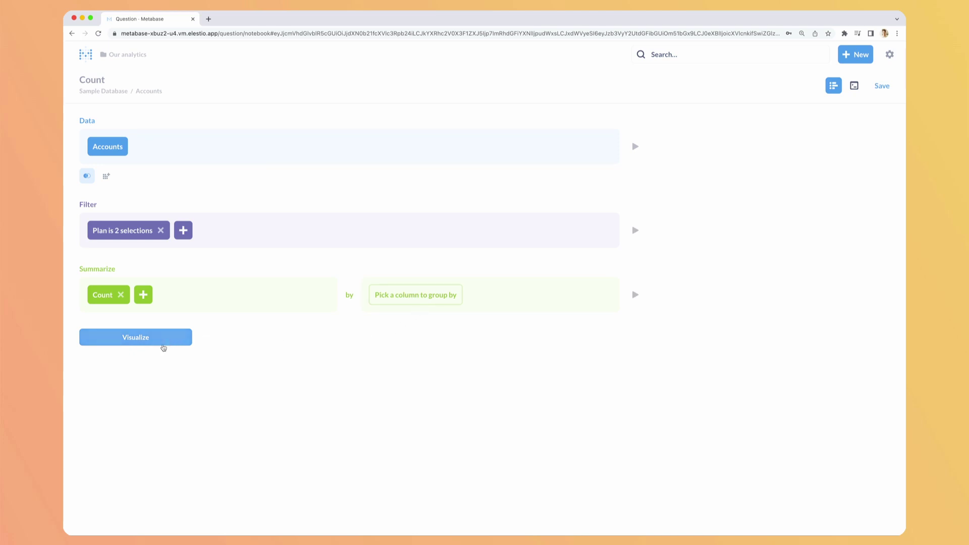
Display the 117 count as a purple progress bar with a goal of 1000
{"action": "left_click", "coordinate": [164, 346]}
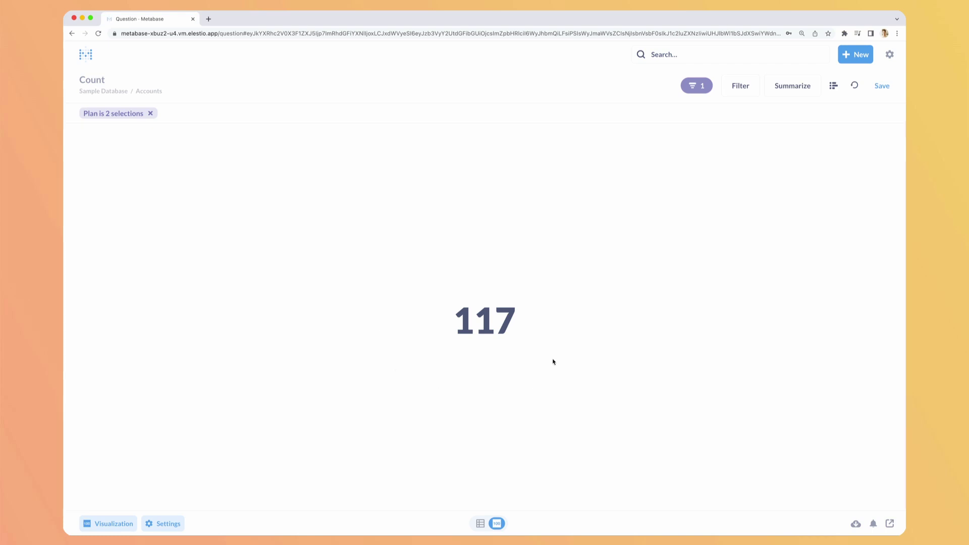
{"action": "left_click", "coordinate": [106, 527]}
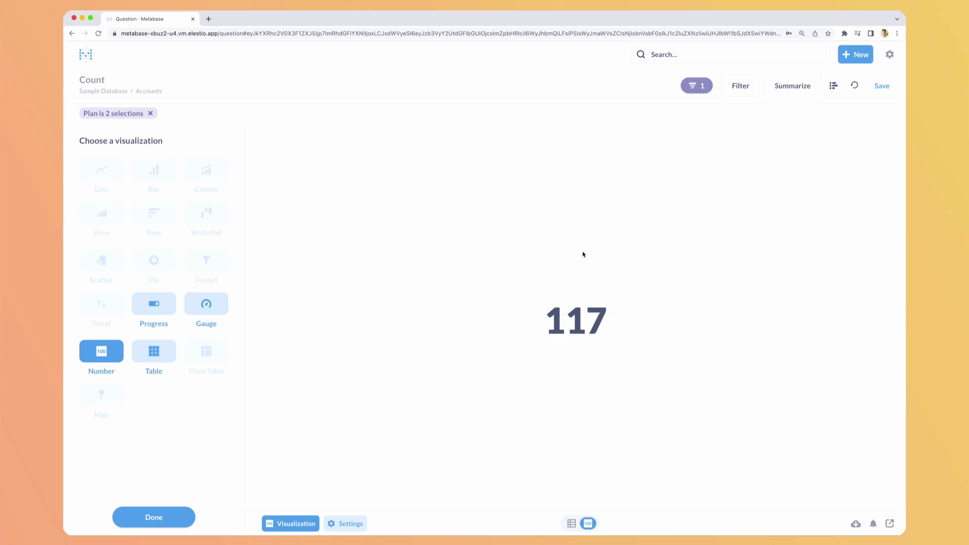
{"action": "left_click", "coordinate": [148, 307]}
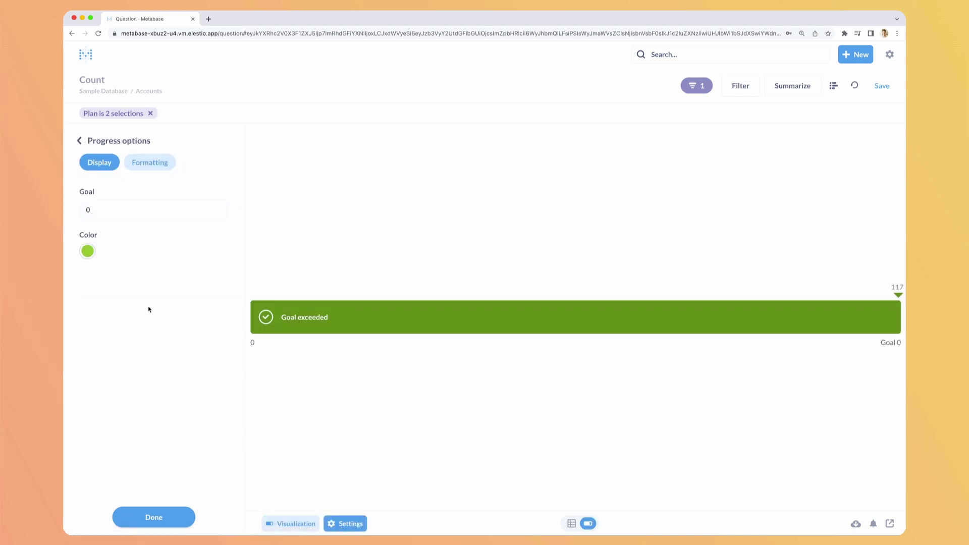
{"action": "left_click", "coordinate": [112, 210]}
{"action": "double_click", "coordinate": [99, 208]}
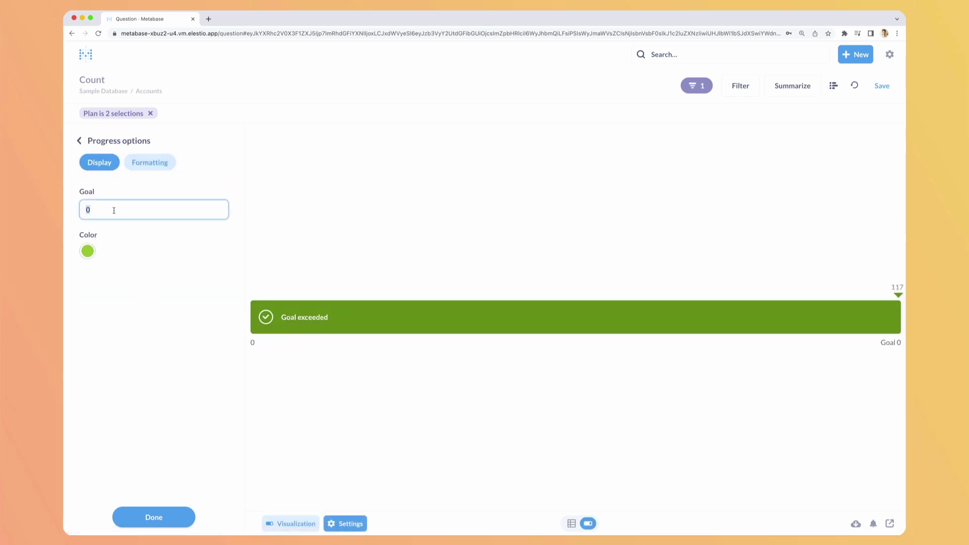
{"action": "type", "text": "1000"}
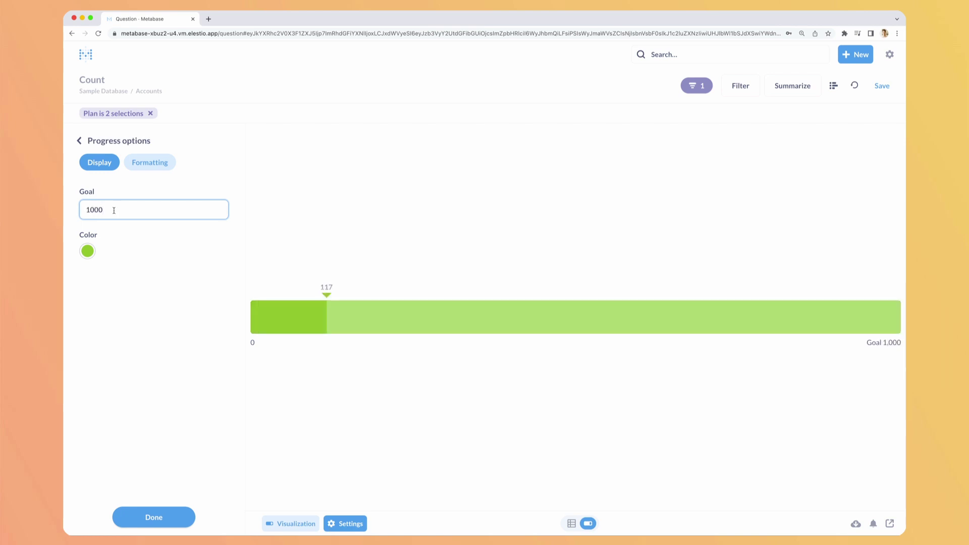
{"action": "left_click", "coordinate": [88, 250]}
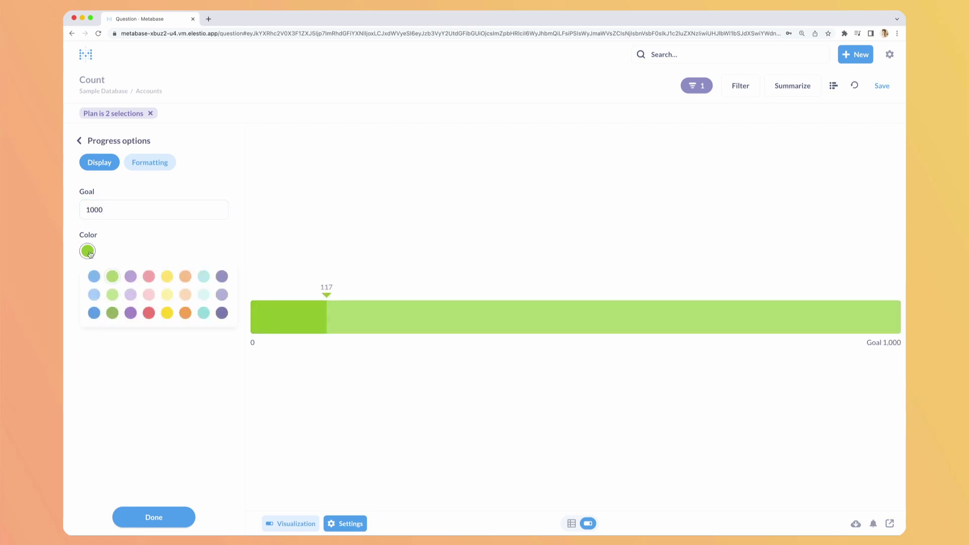
{"action": "left_click", "coordinate": [131, 277]}
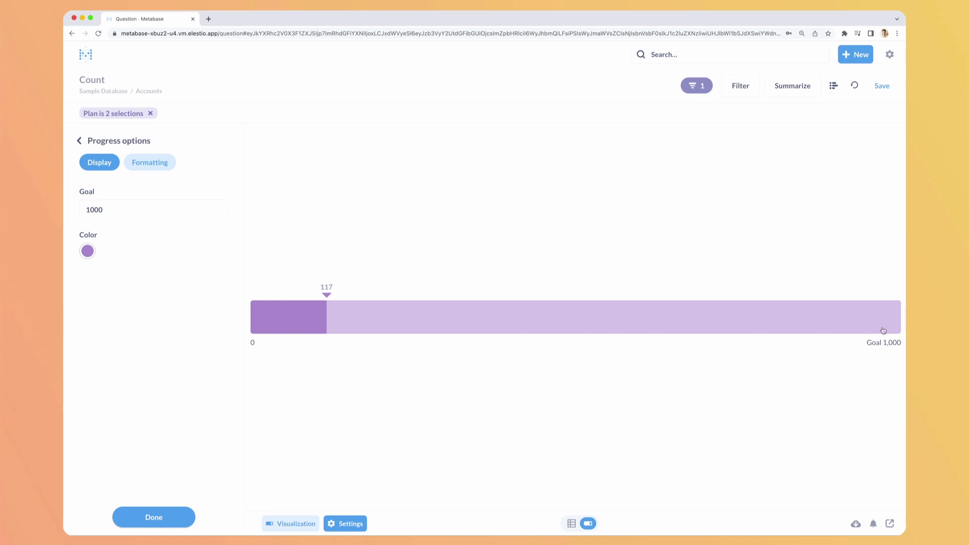
Try the Percent number style on the progress bar, then revert to Normal
{"action": "left_click", "coordinate": [149, 164]}
{"action": "left_click", "coordinate": [146, 212]}
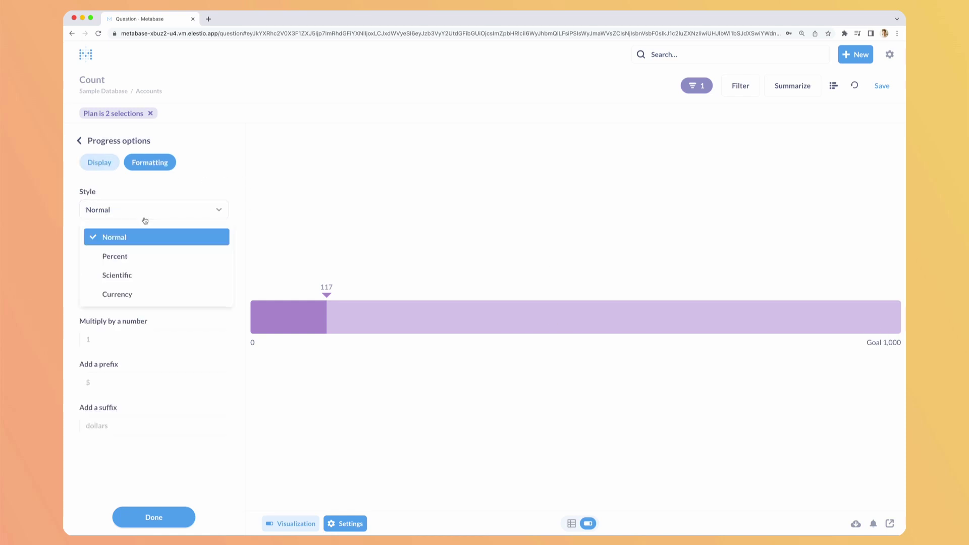
{"action": "left_click", "coordinate": [130, 254]}
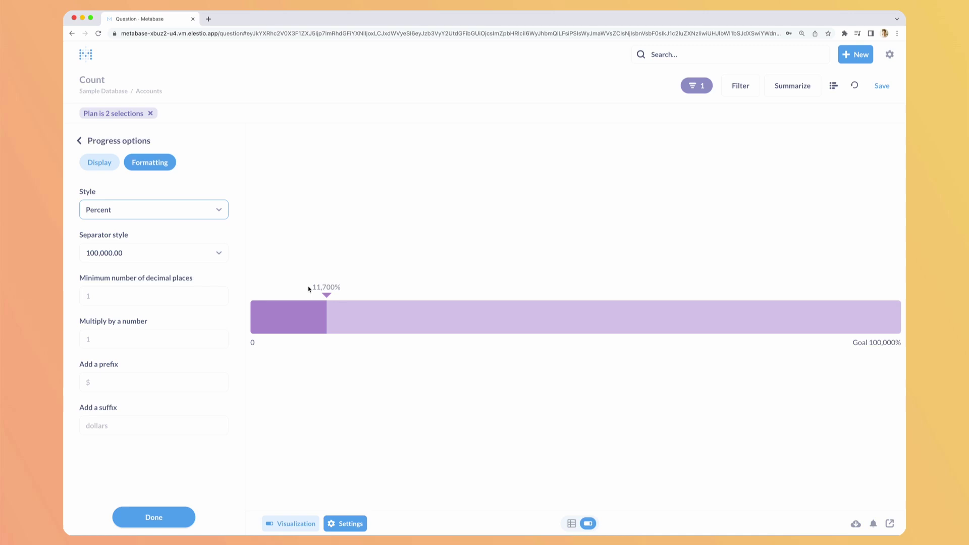
{"action": "left_click", "coordinate": [154, 210]}
{"action": "left_click", "coordinate": [116, 234]}
Save the question as 'Accounts, Count, Filtered by Plan', skip the dashboard prompt, and view Our analytics
{"action": "left_click", "coordinate": [882, 86]}
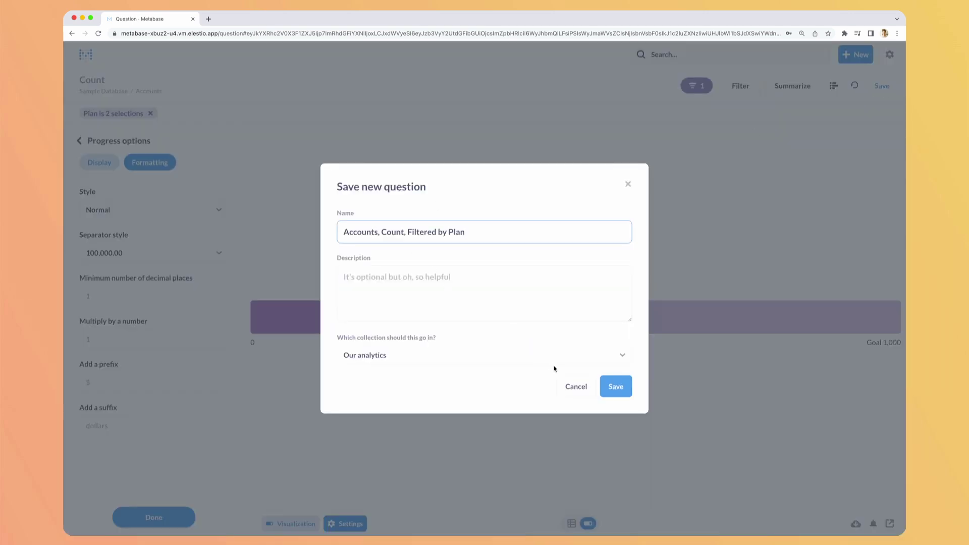
{"action": "left_click", "coordinate": [626, 388]}
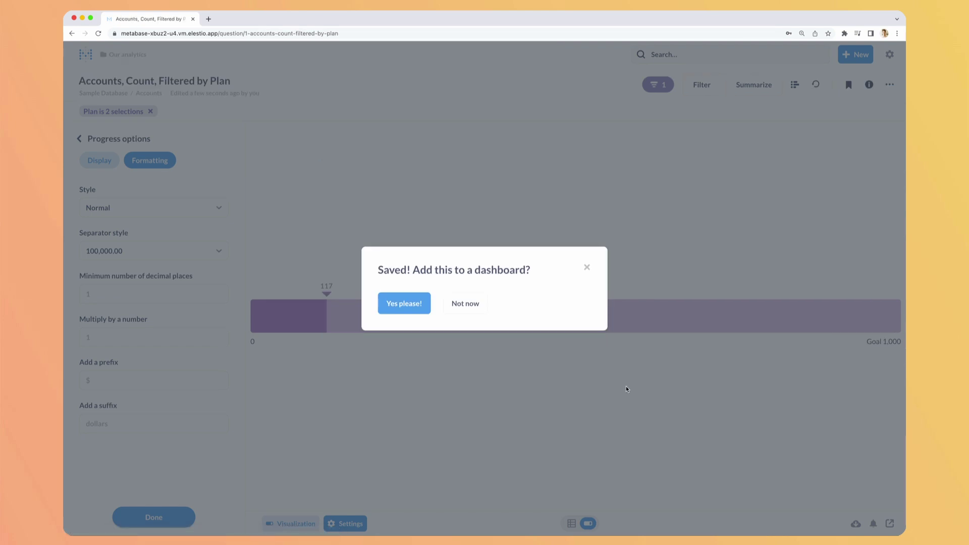
{"action": "left_click", "coordinate": [464, 305]}
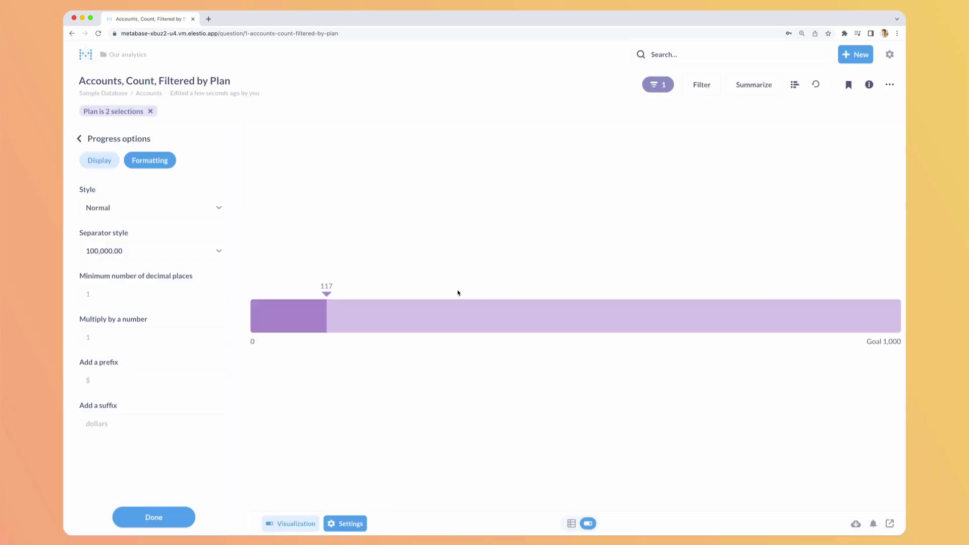
{"action": "left_click", "coordinate": [111, 54]}
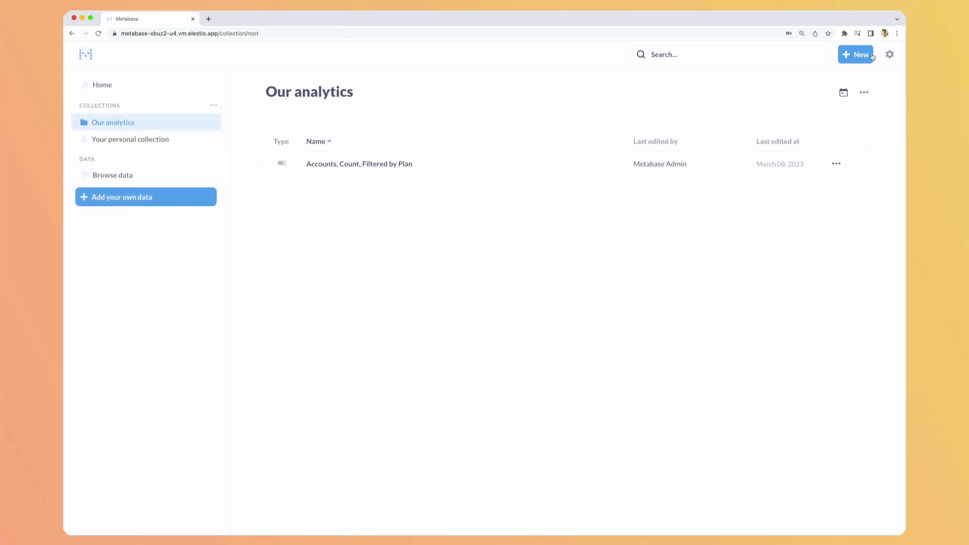
Start a new question on the Sample Database Invoices table
{"action": "left_click", "coordinate": [856, 54]}
{"action": "left_click", "coordinate": [798, 85]}
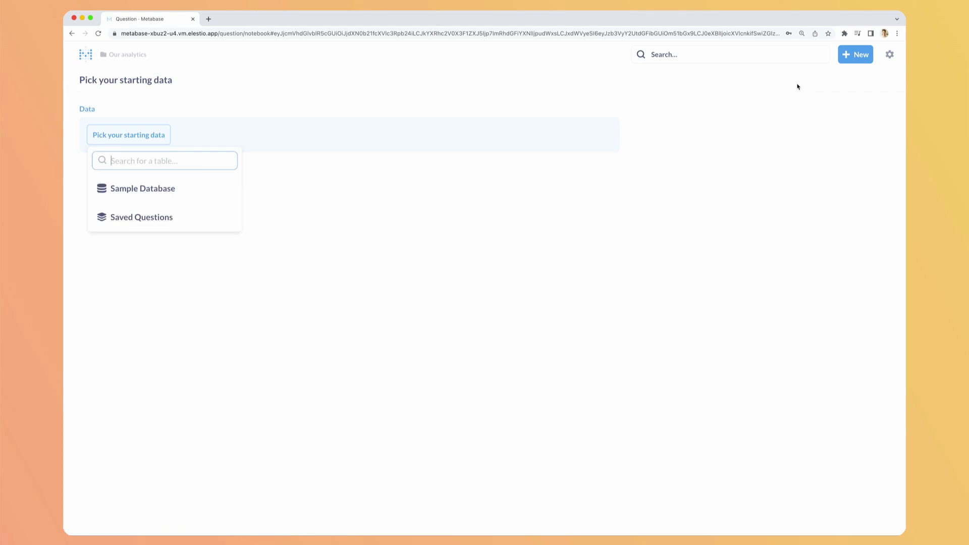
{"action": "left_click", "coordinate": [182, 188]}
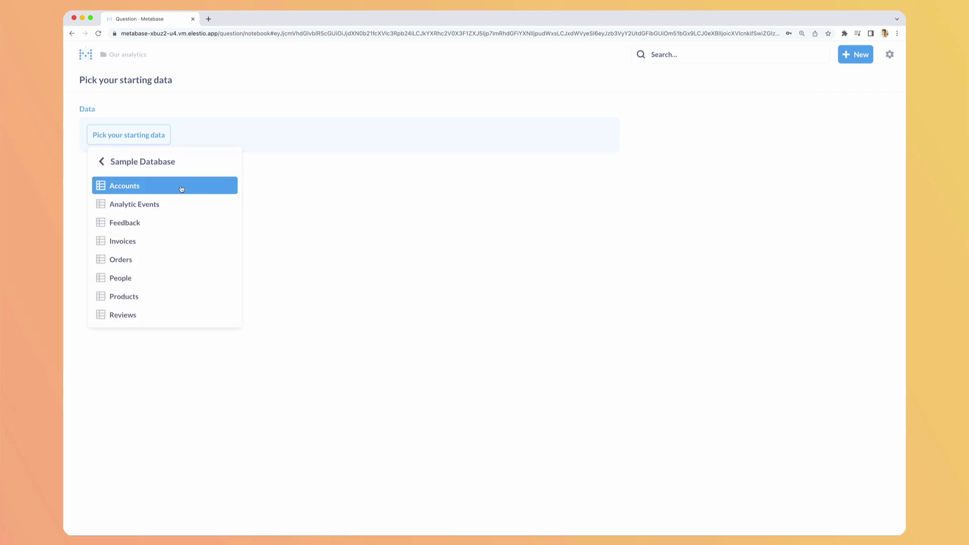
{"action": "left_click", "coordinate": [140, 242]}
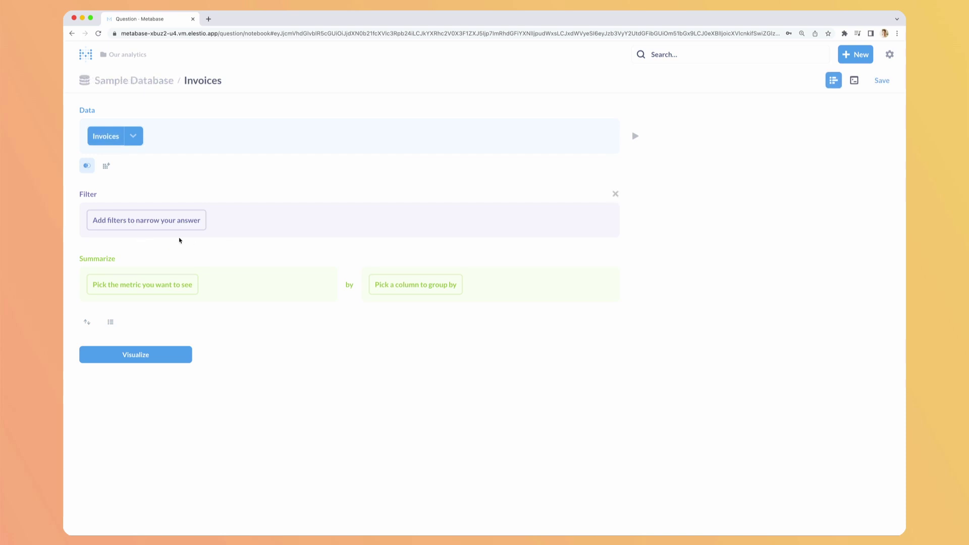
{"action": "left_click", "coordinate": [162, 222]}
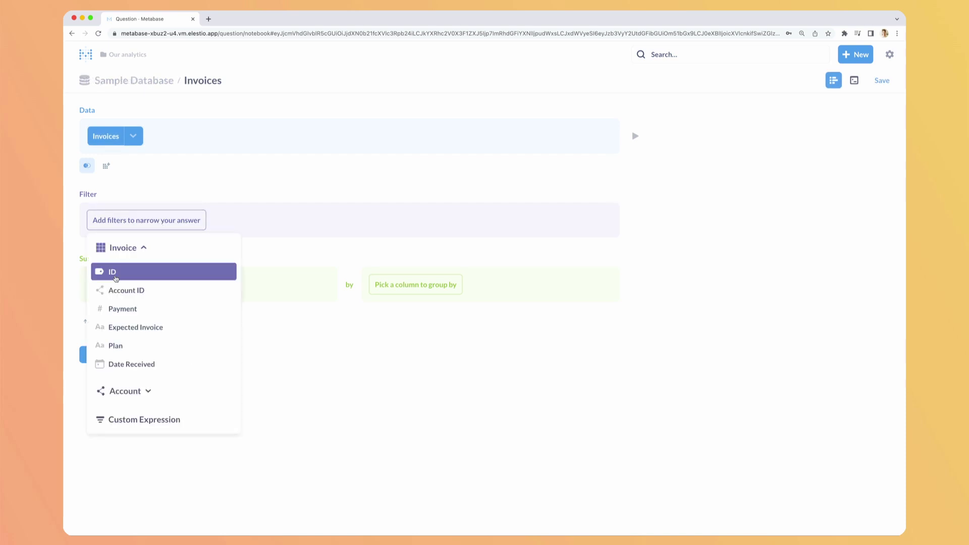
{"action": "left_click", "coordinate": [246, 194]}
Summarize Sum of Payment grouped by Date Received by month and visualize it
{"action": "left_click", "coordinate": [135, 284]}
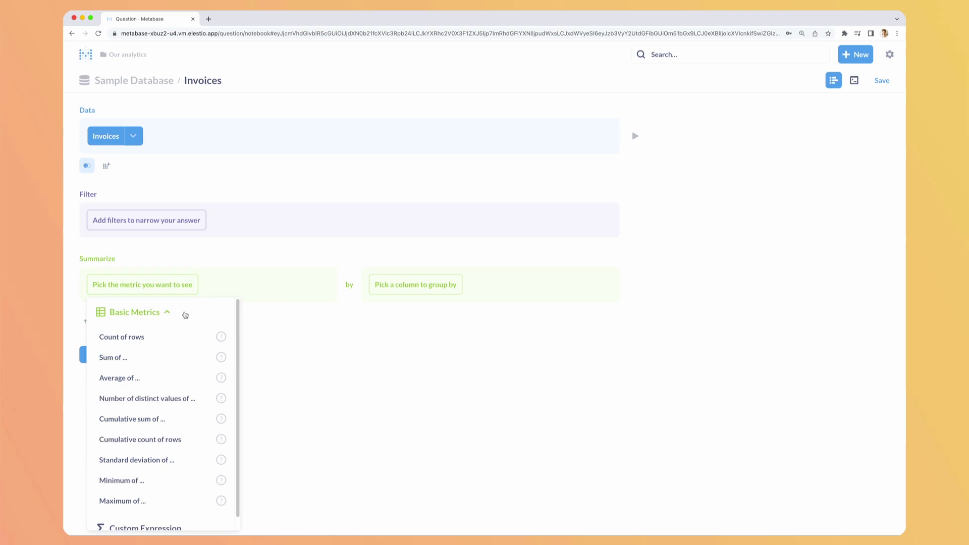
{"action": "left_click", "coordinate": [172, 360]}
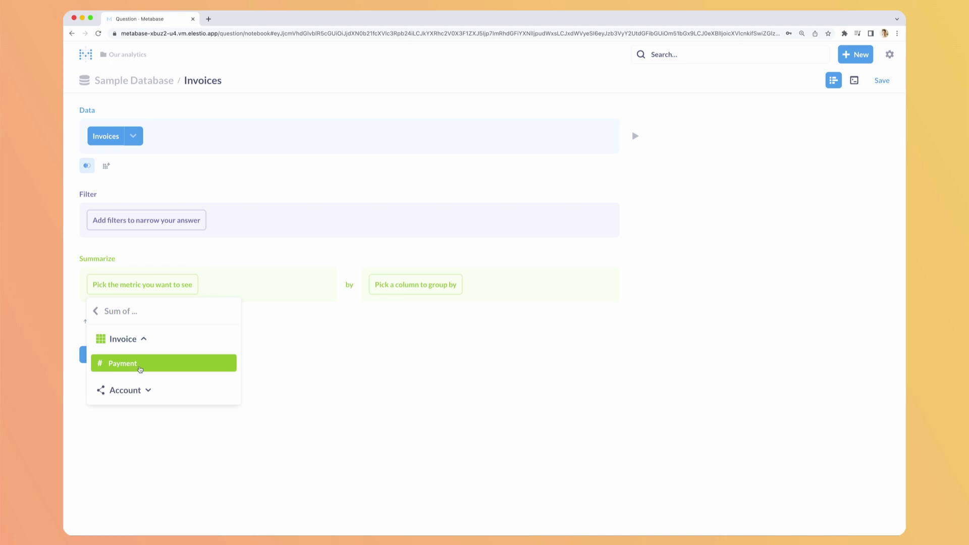
{"action": "left_click", "coordinate": [140, 369]}
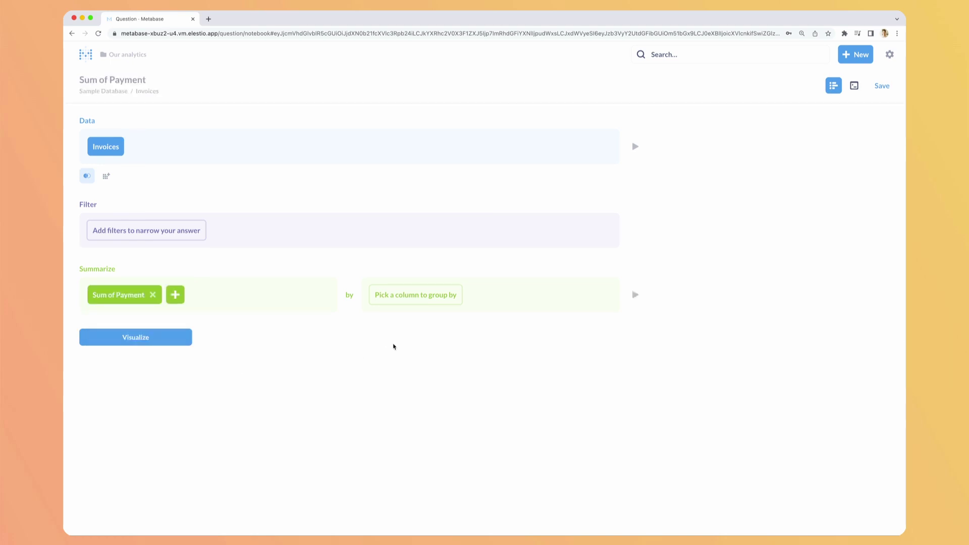
{"action": "left_click", "coordinate": [405, 302]}
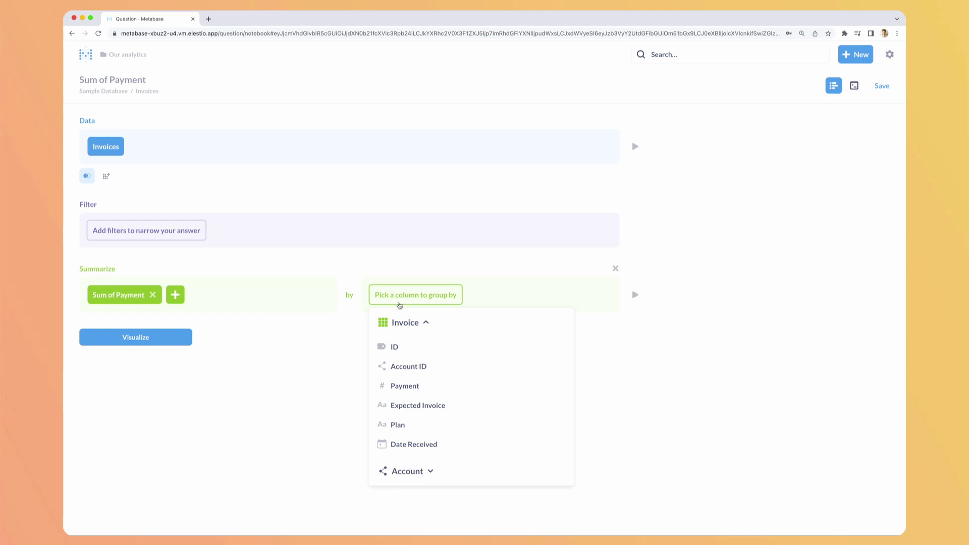
{"action": "left_click", "coordinate": [412, 443]}
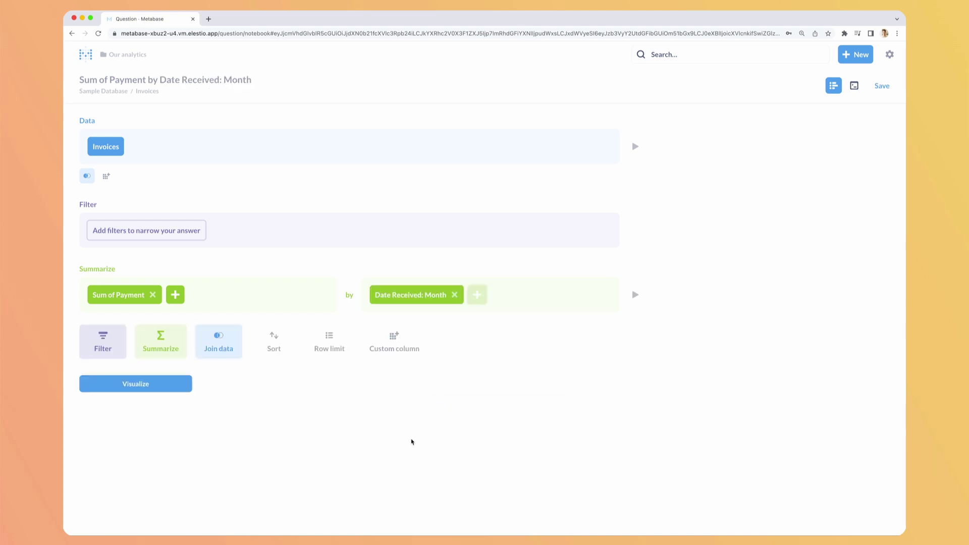
{"action": "left_click", "coordinate": [444, 302]}
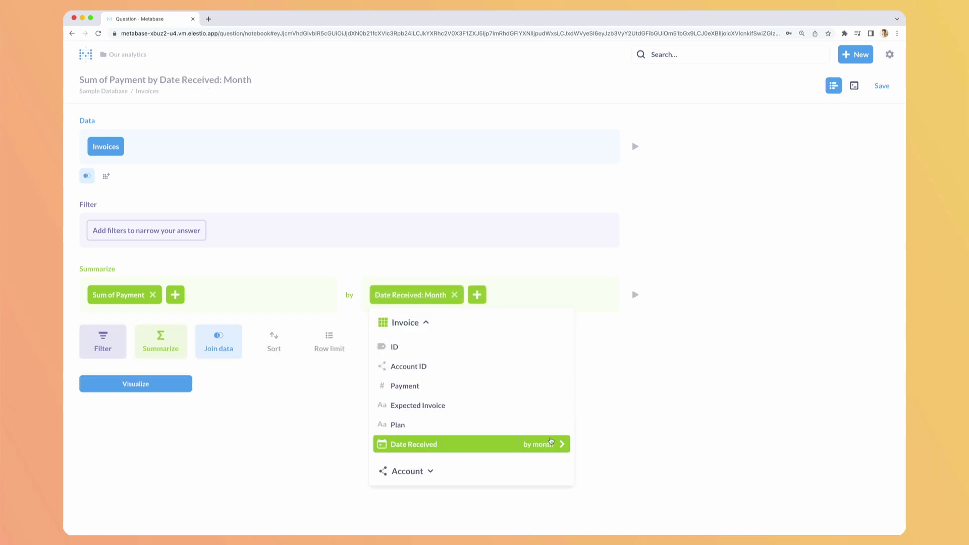
{"action": "left_click", "coordinate": [550, 445]}
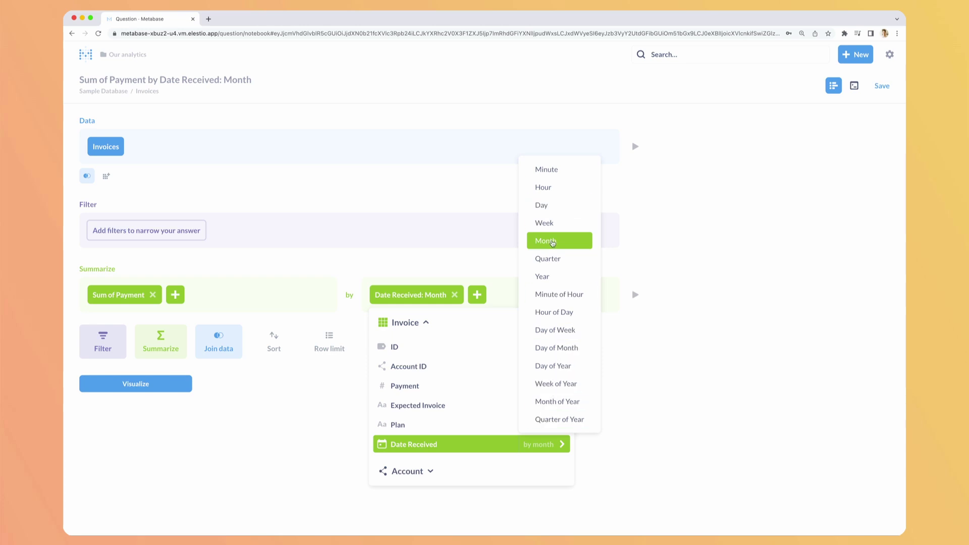
{"action": "left_click", "coordinate": [553, 243]}
{"action": "left_click", "coordinate": [158, 390]}
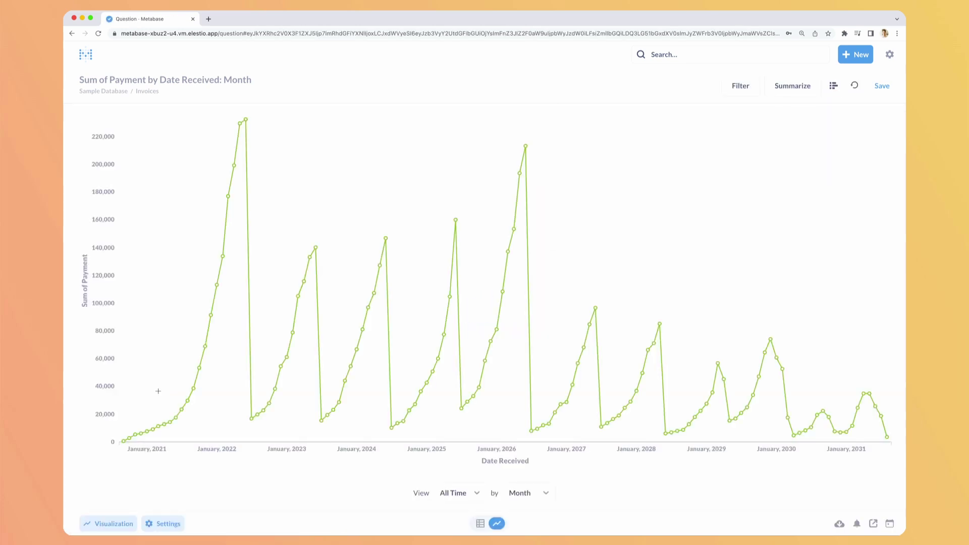
Toggle the monthly payments between table and line chart, then show the .csv/.xlsx/.json download choices
{"action": "mouse_move", "coordinate": [244, 125]}
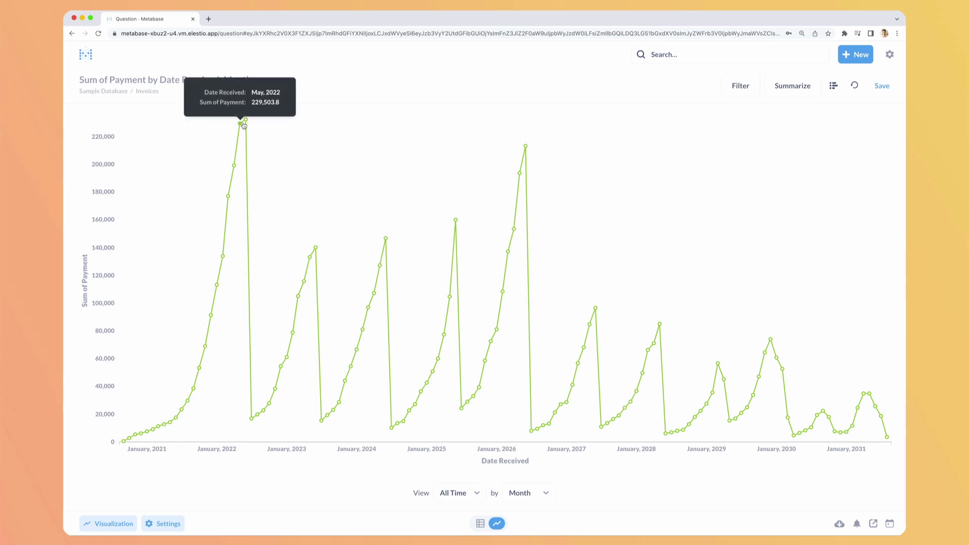
{"action": "mouse_move", "coordinate": [309, 262]}
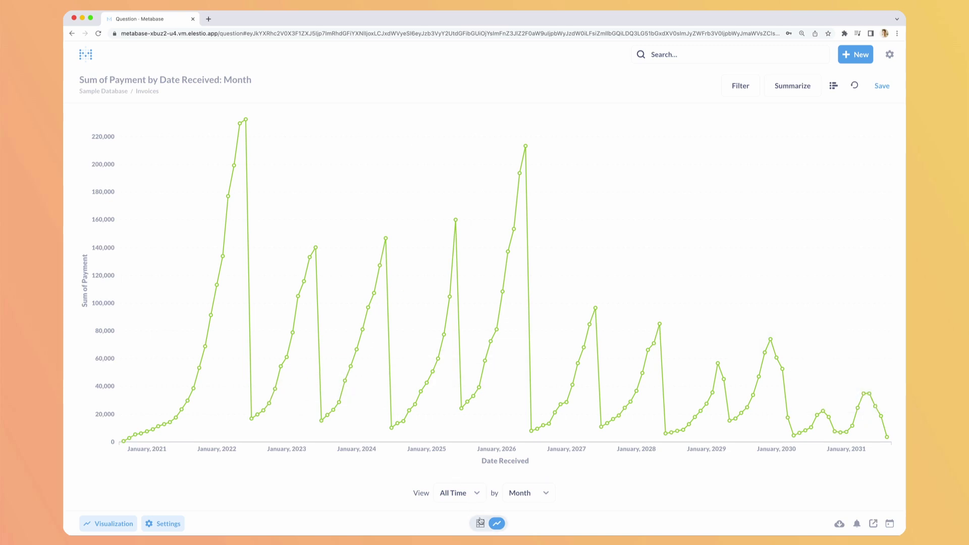
{"action": "left_click", "coordinate": [480, 523]}
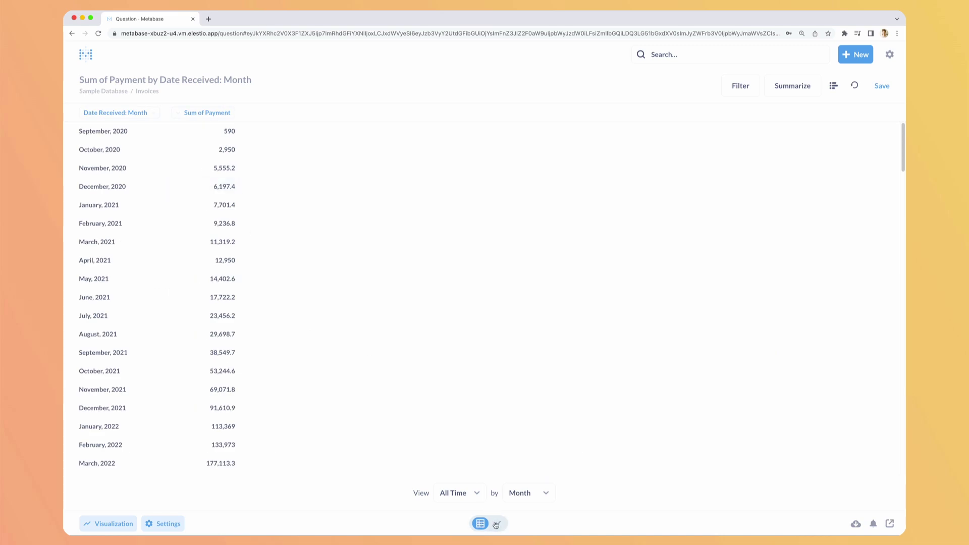
{"action": "left_click", "coordinate": [496, 524]}
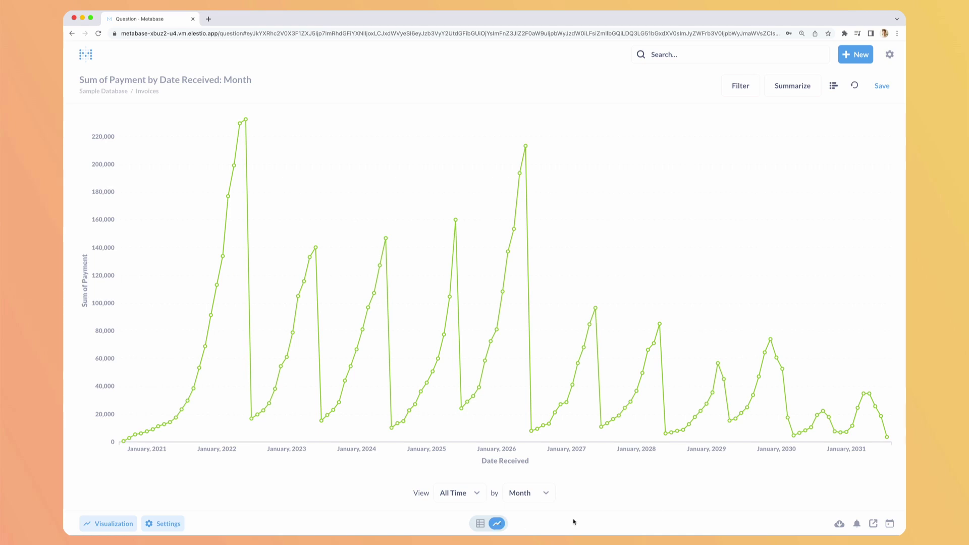
{"action": "left_click", "coordinate": [839, 524]}
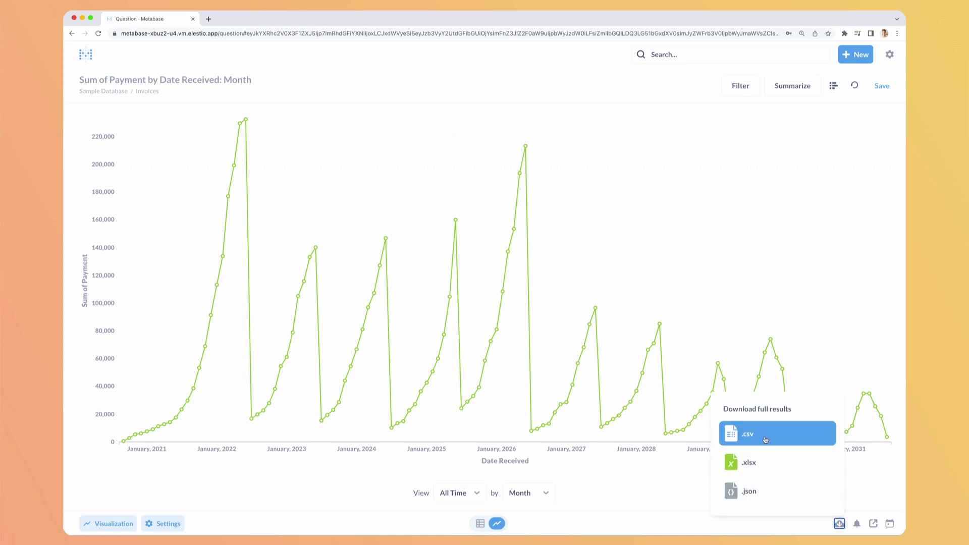
Save the payments question with its suggested name and set up a Daily 12:00 AM email alert
{"action": "left_click", "coordinate": [771, 496]}
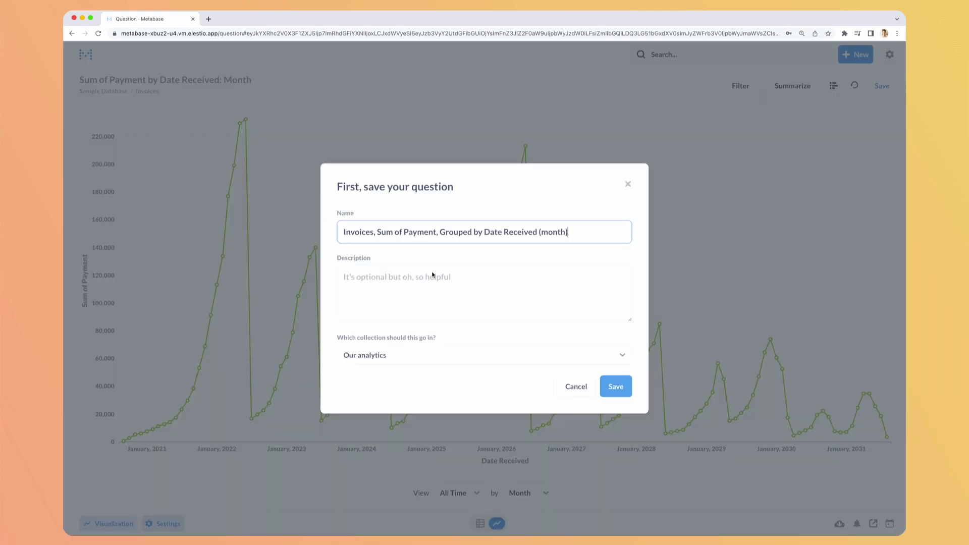
{"action": "left_click", "coordinate": [616, 387]}
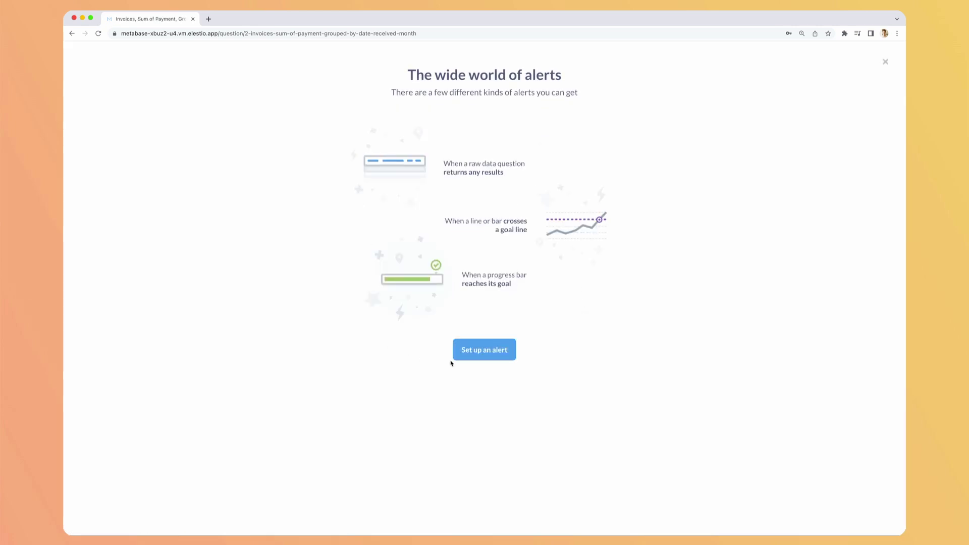
{"action": "left_click", "coordinate": [489, 350]}
{"action": "left_click", "coordinate": [397, 298]}
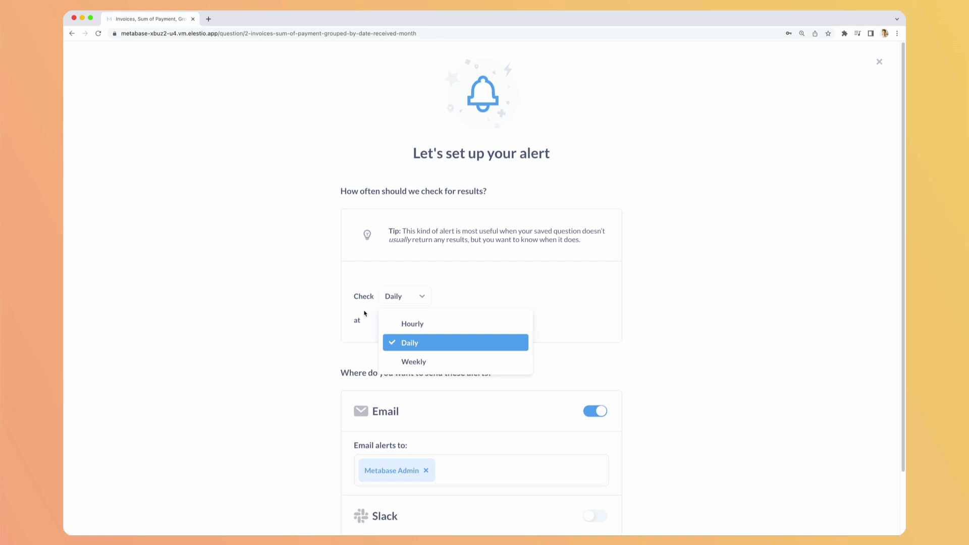
{"action": "left_click", "coordinate": [363, 312]}
{"action": "scroll", "coordinate": [468, 282], "scroll_direction": "down", "scroll_amount": 3}
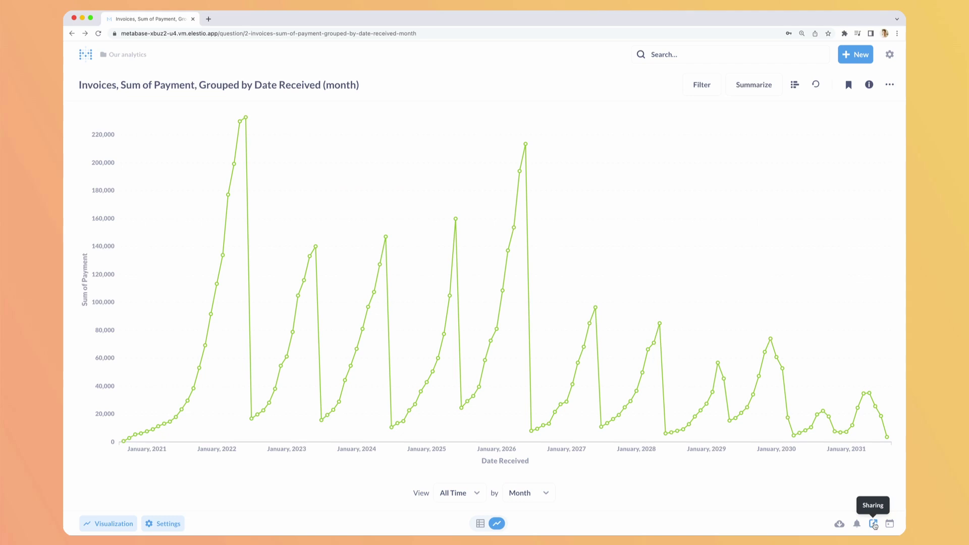
Review the Sharing options and the 'Embed in your application' page, then close it
{"action": "left_click", "coordinate": [873, 524]}
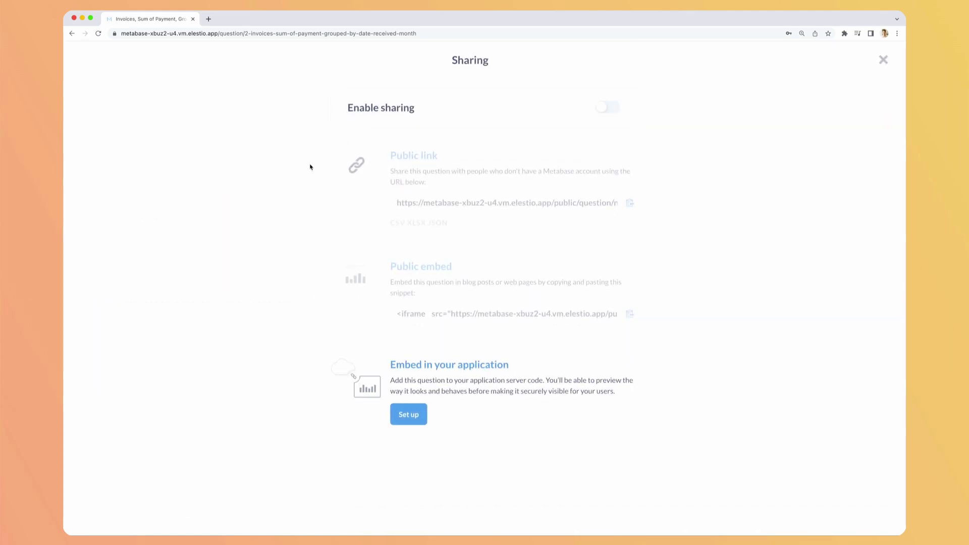
{"action": "left_click_drag", "start_coordinate": [314, 145], "coordinate": [644, 195]}
{"action": "left_click_drag", "start_coordinate": [300, 260], "coordinate": [650, 306]}
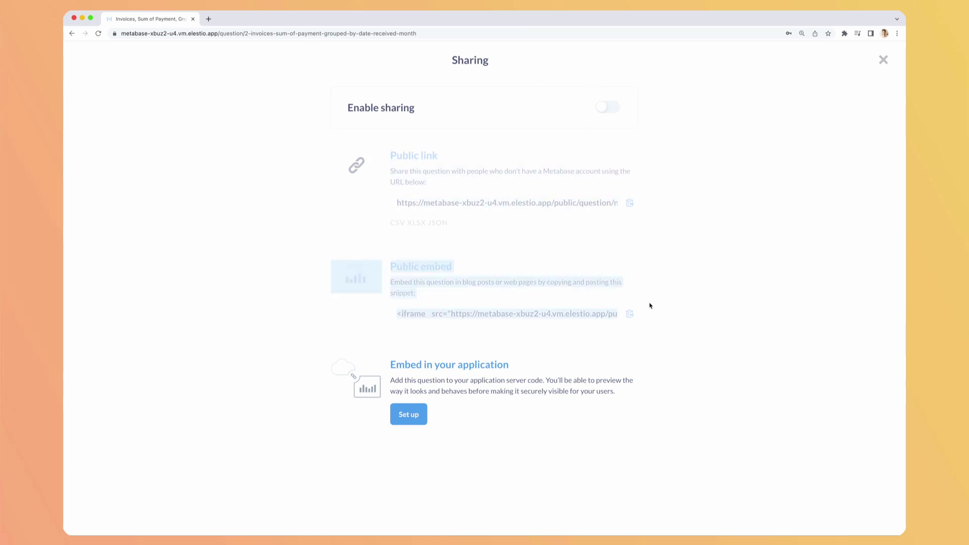
{"action": "left_click", "coordinate": [675, 328]}
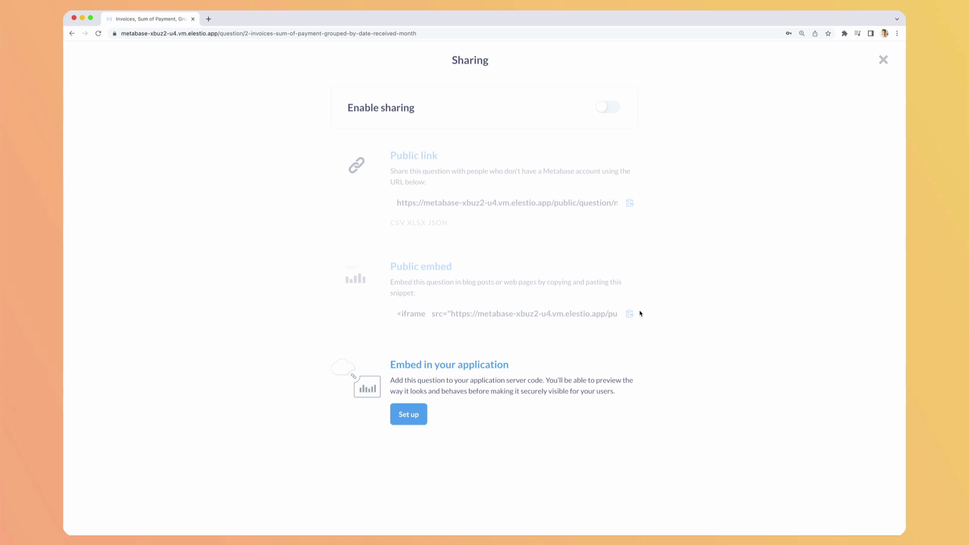
{"action": "left_click_drag", "start_coordinate": [305, 353], "coordinate": [424, 418]}
{"action": "left_click", "coordinate": [408, 413]}
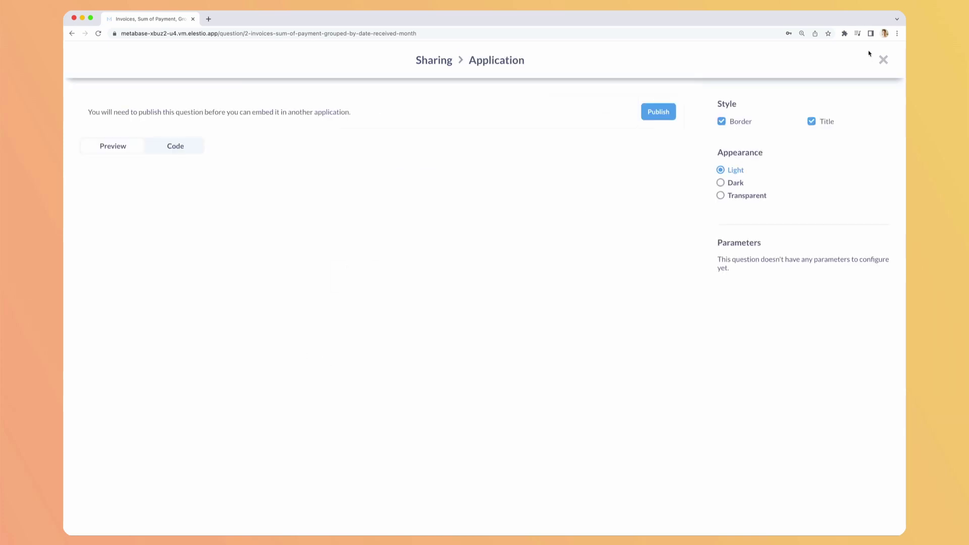
{"action": "left_click", "coordinate": [883, 60]}
Show the events timeline, cancel the New event form twice, and return to Our analytics
{"action": "left_click", "coordinate": [887, 523]}
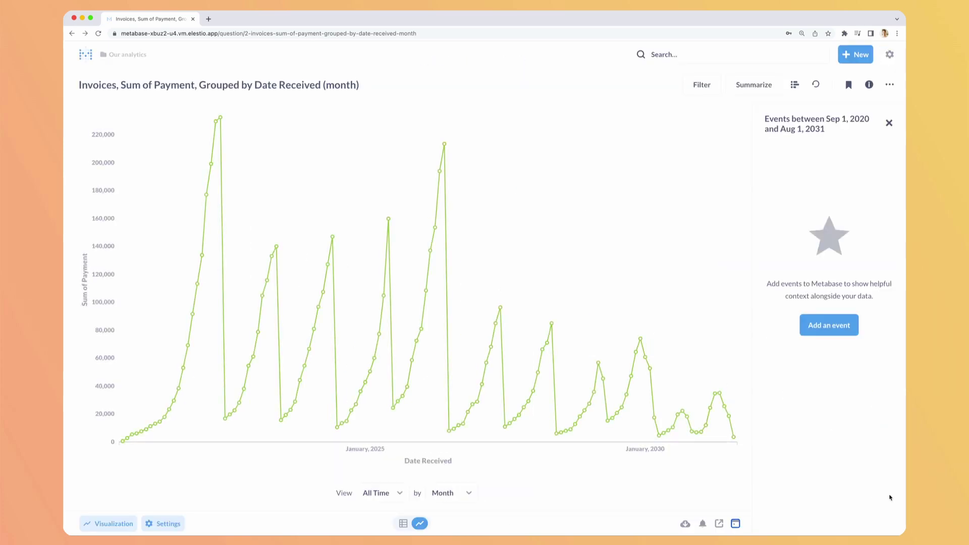
{"action": "left_click", "coordinate": [828, 328]}
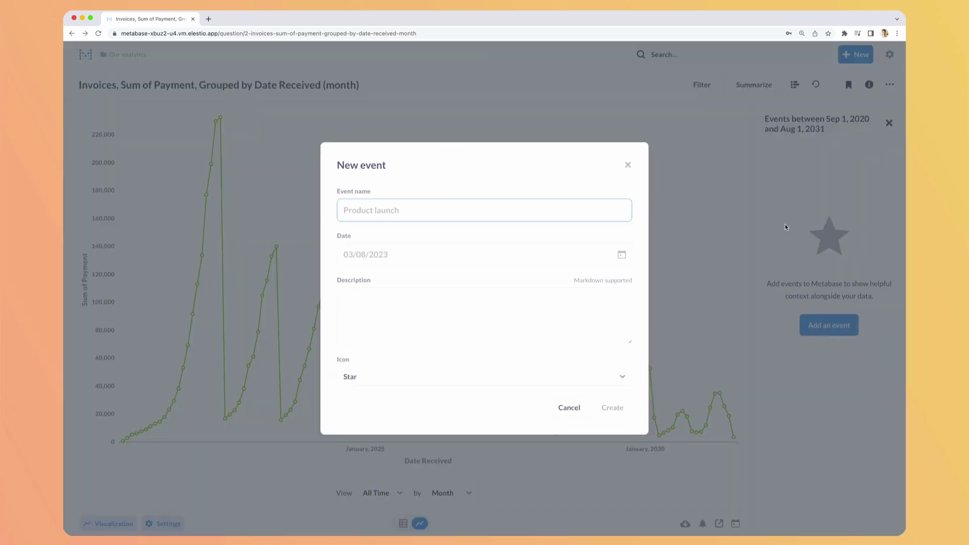
{"action": "left_click", "coordinate": [628, 165]}
{"action": "mouse_move", "coordinate": [443, 146]}
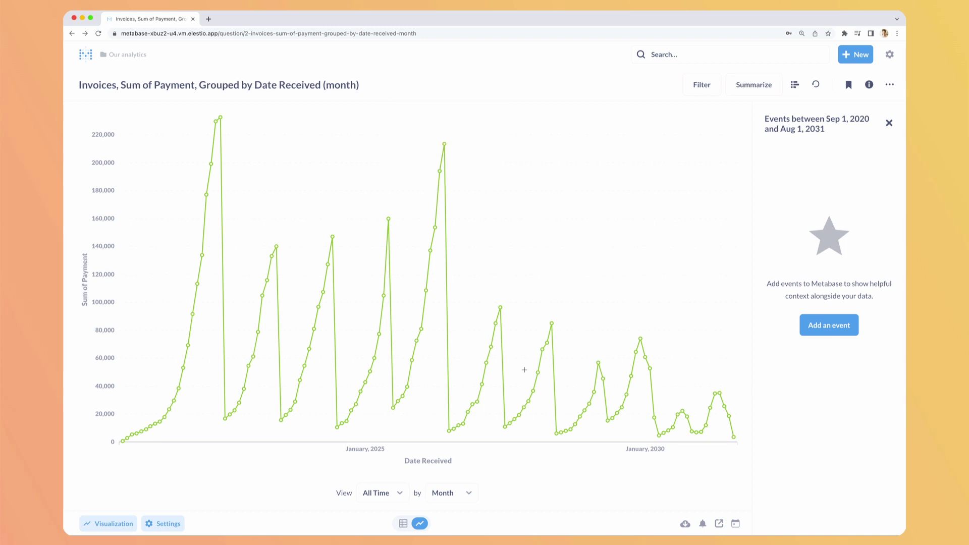
{"action": "mouse_move", "coordinate": [485, 326]}
{"action": "left_click", "coordinate": [817, 331]}
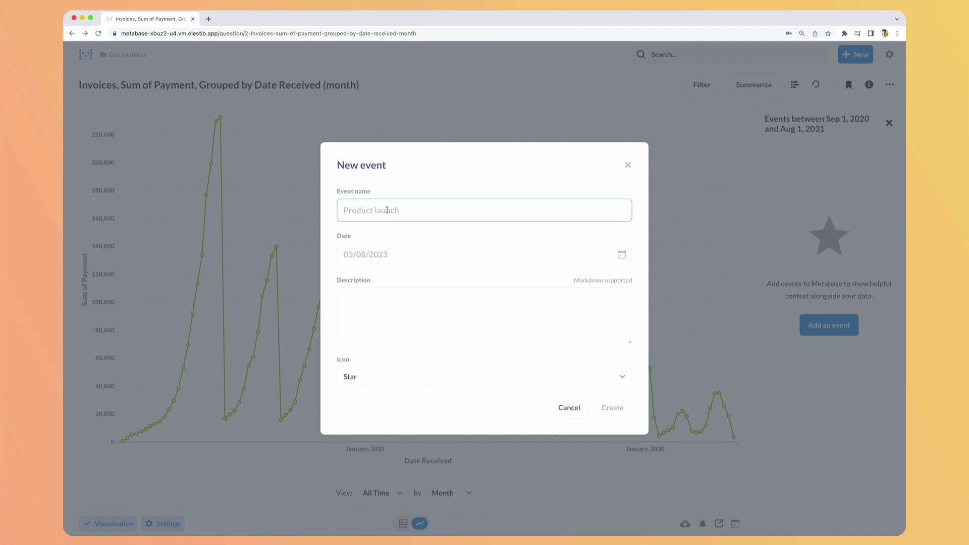
{"action": "left_click", "coordinate": [629, 166]}
{"action": "left_click", "coordinate": [127, 54]}
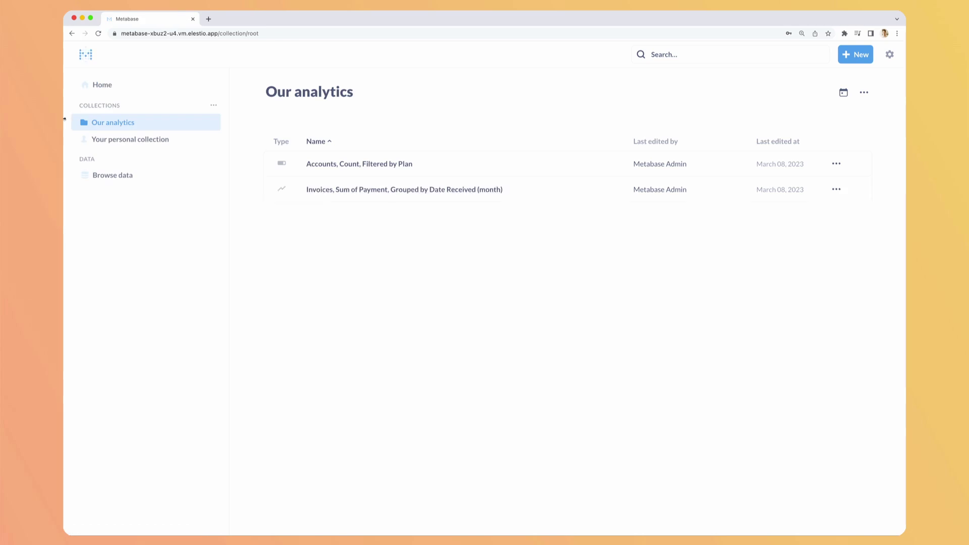
Start a new question on the Sample Database Products table
{"action": "left_click", "coordinate": [855, 55]}
{"action": "left_click", "coordinate": [828, 86]}
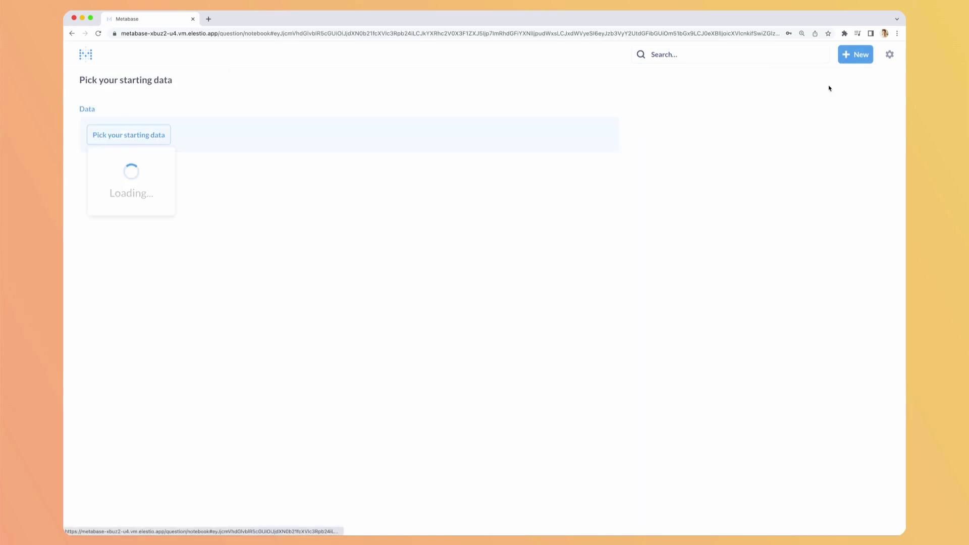
{"action": "left_click", "coordinate": [151, 188]}
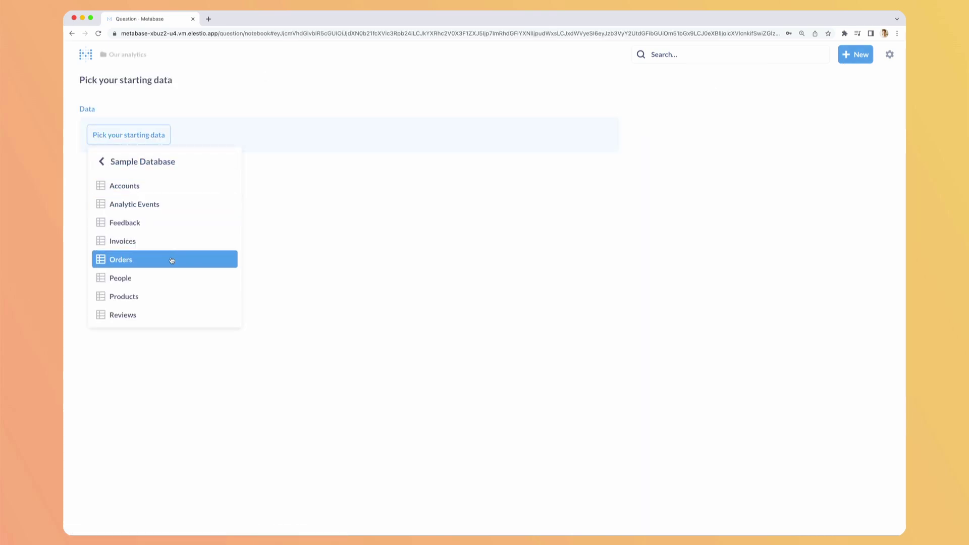
{"action": "left_click", "coordinate": [141, 296]}
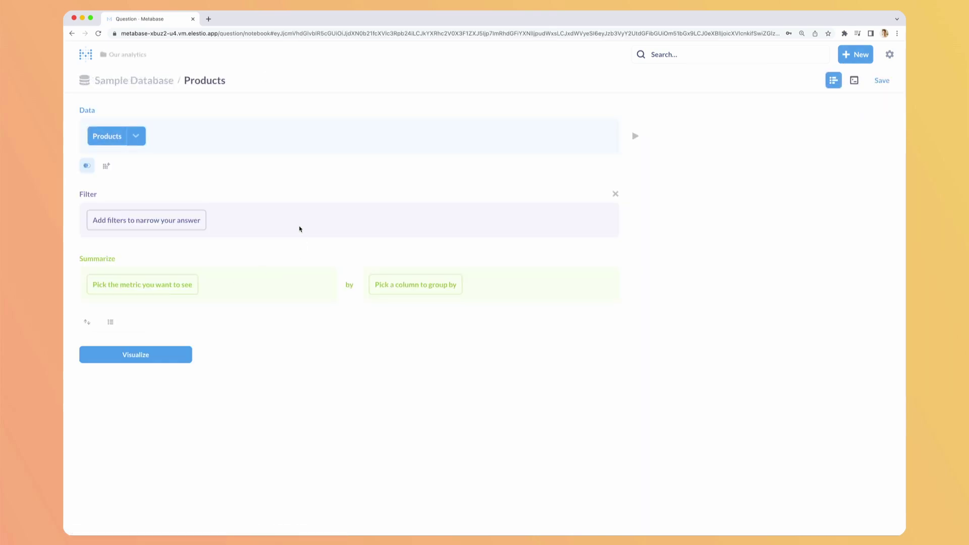
Chart the Count of Products by Created At month and save it without a dashboard
{"action": "left_click", "coordinate": [134, 288]}
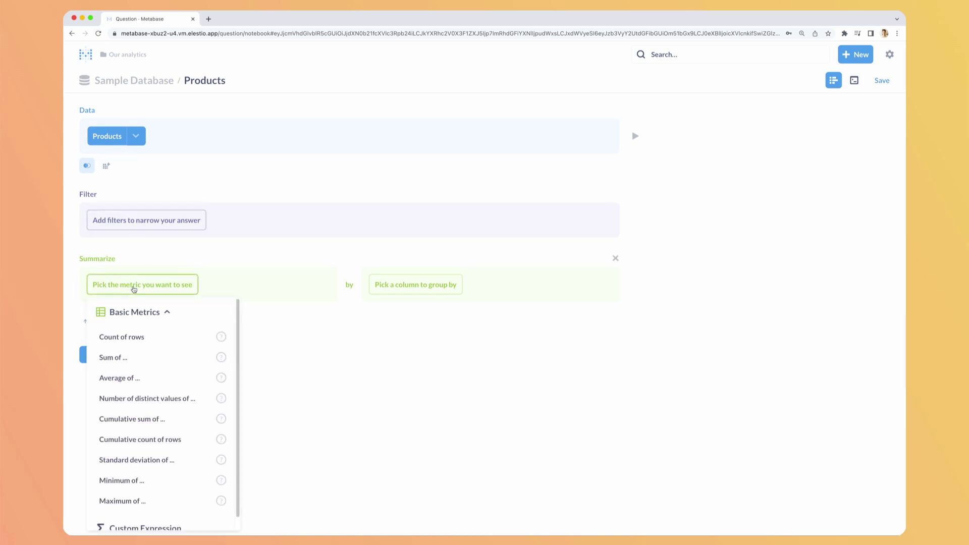
{"action": "left_click", "coordinate": [182, 356]}
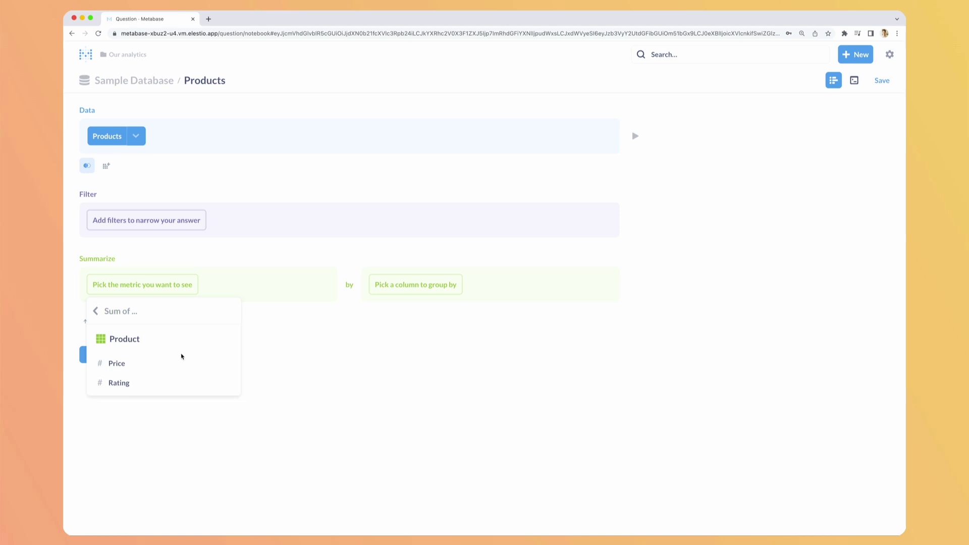
{"action": "left_click", "coordinate": [97, 317]}
{"action": "left_click", "coordinate": [136, 341]}
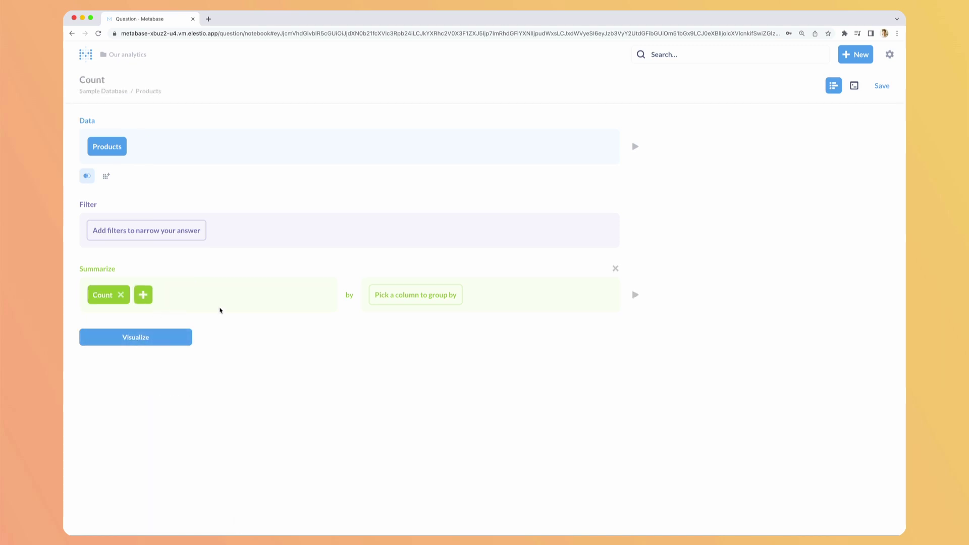
{"action": "left_click", "coordinate": [429, 303]}
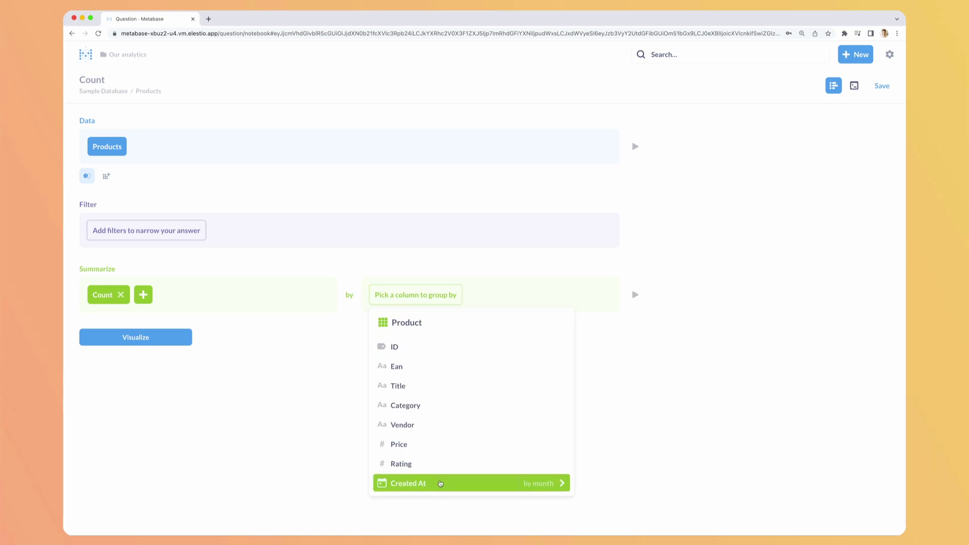
{"action": "left_click", "coordinate": [440, 483]}
{"action": "left_click", "coordinate": [148, 391]}
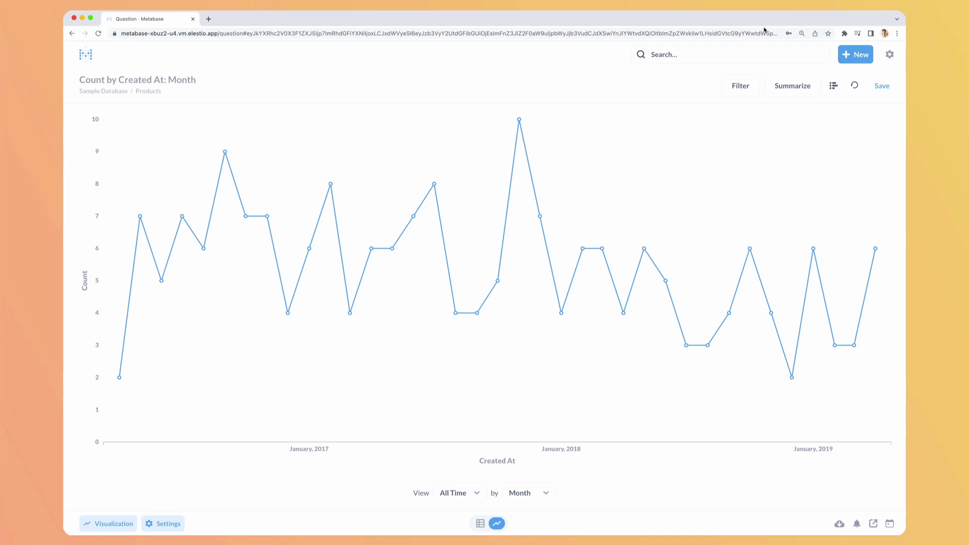
{"action": "left_click", "coordinate": [882, 86]}
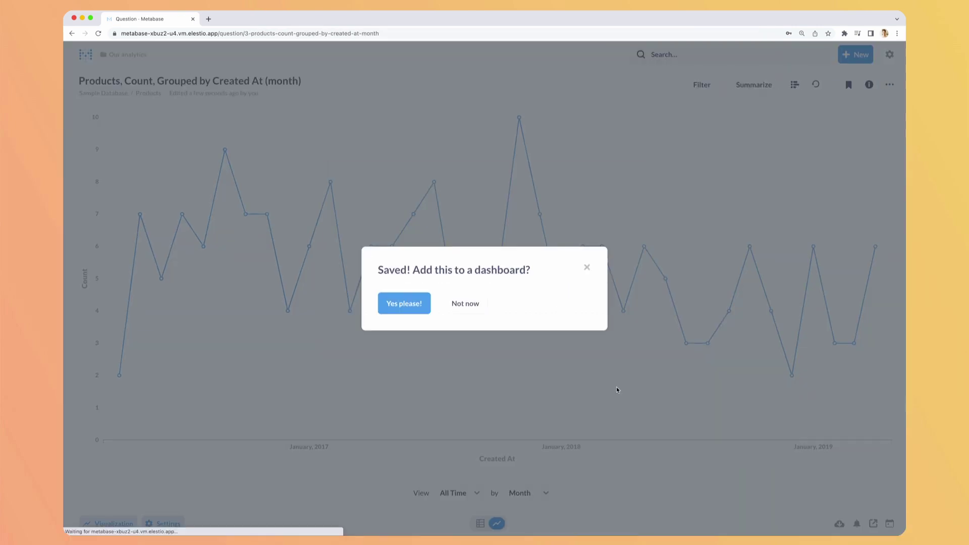
{"action": "left_click", "coordinate": [455, 306]}
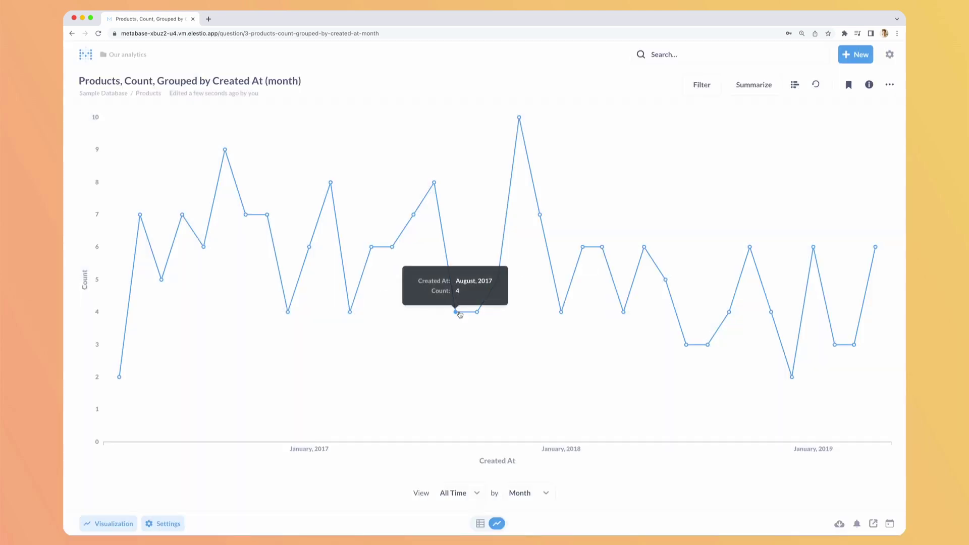
Create a dashboard named 'Business Analytics' stored in the Our analytics collection
{"action": "left_click", "coordinate": [126, 54]}
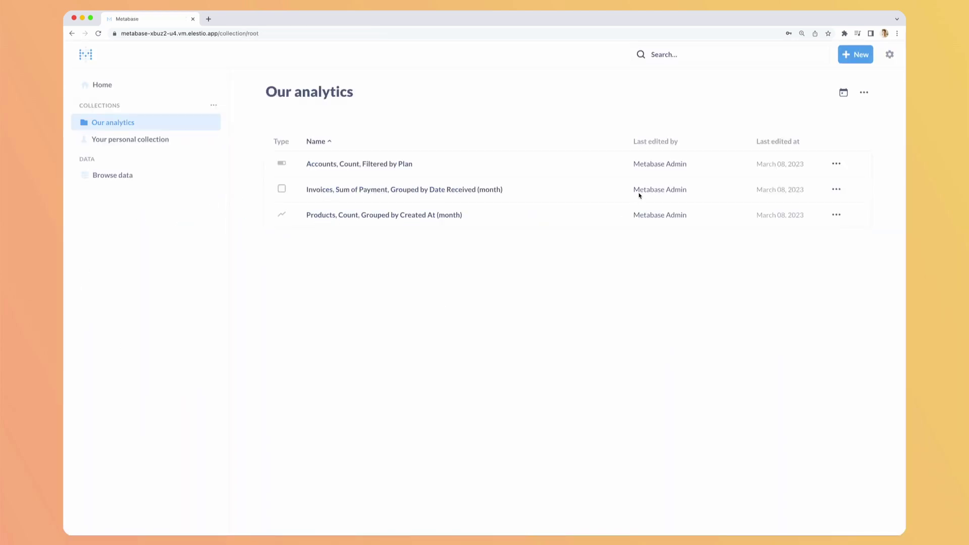
{"action": "left_click", "coordinate": [854, 57]}
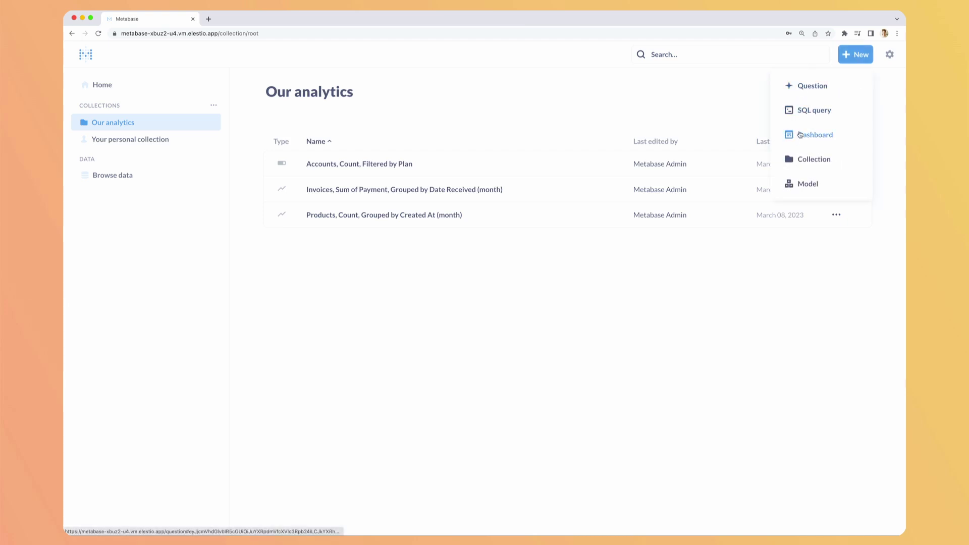
{"action": "left_click", "coordinate": [800, 134]}
{"action": "type", "text": "B"}
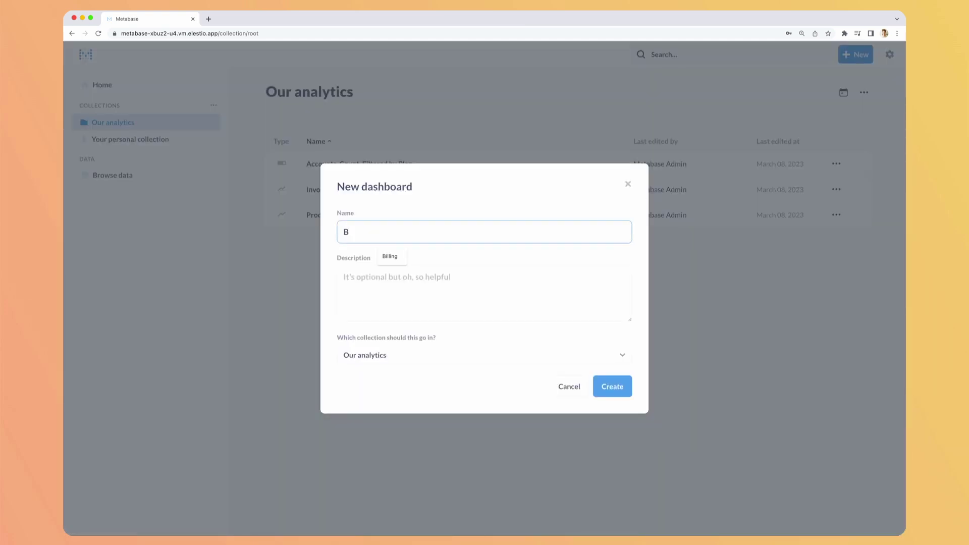
{"action": "type", "text": "usiness Analytics"}
{"action": "left_click", "coordinate": [531, 362]}
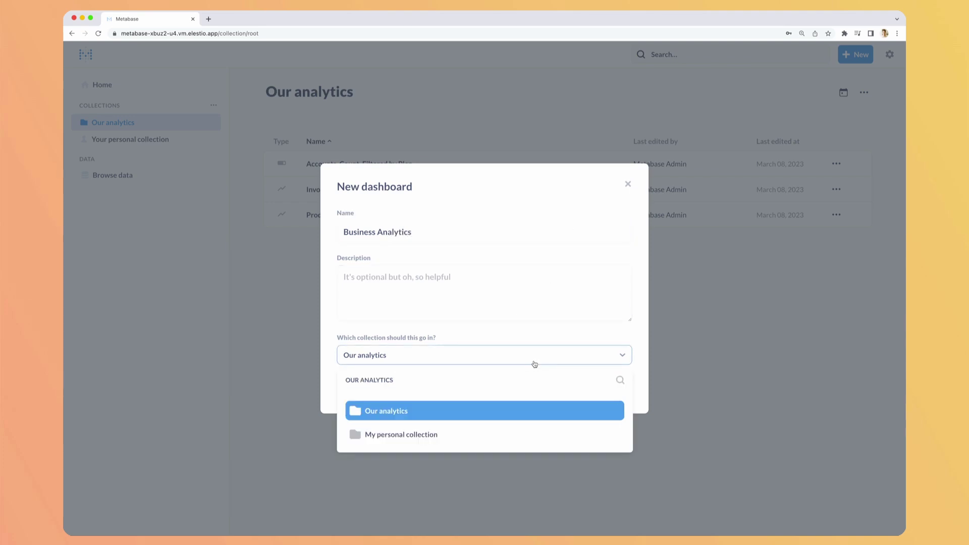
{"action": "left_click", "coordinate": [527, 351]}
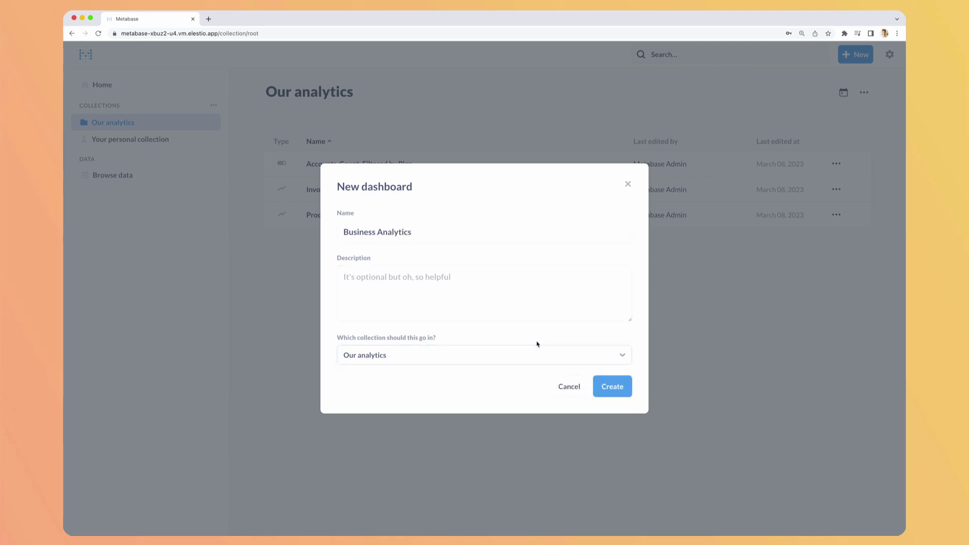
{"action": "left_click", "coordinate": [612, 388]}
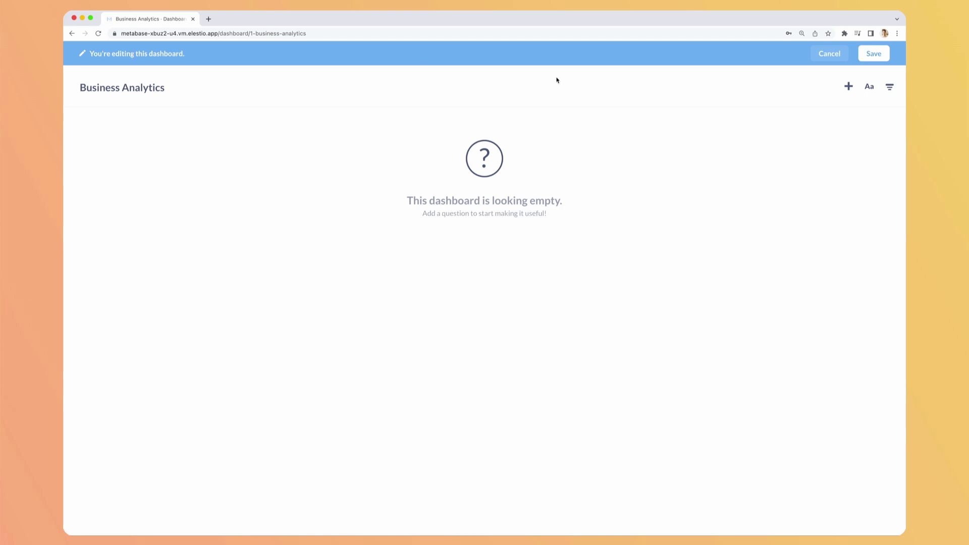
Add the Accounts count, Invoices payments and Products count questions, stretching each card full width
{"action": "left_click", "coordinate": [848, 87]}
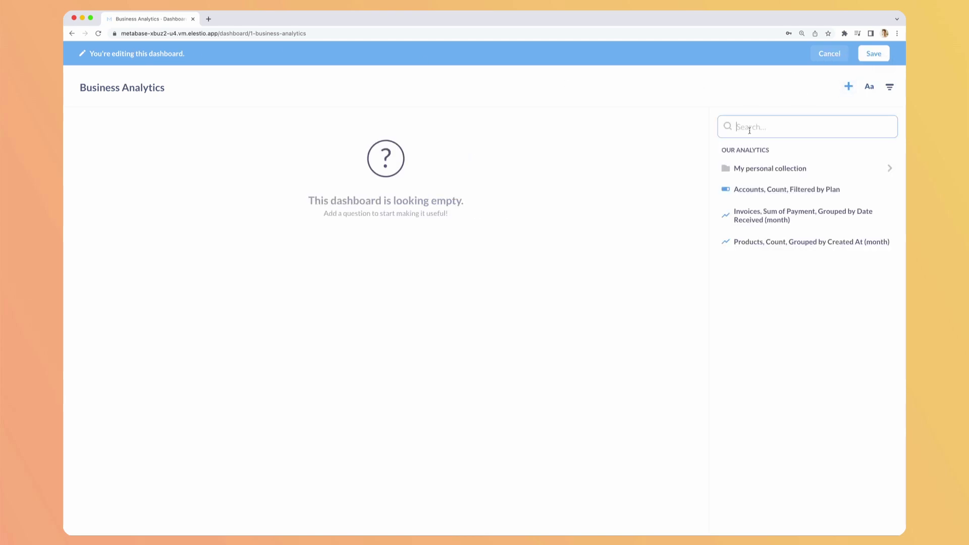
{"action": "left_click", "coordinate": [797, 190]}
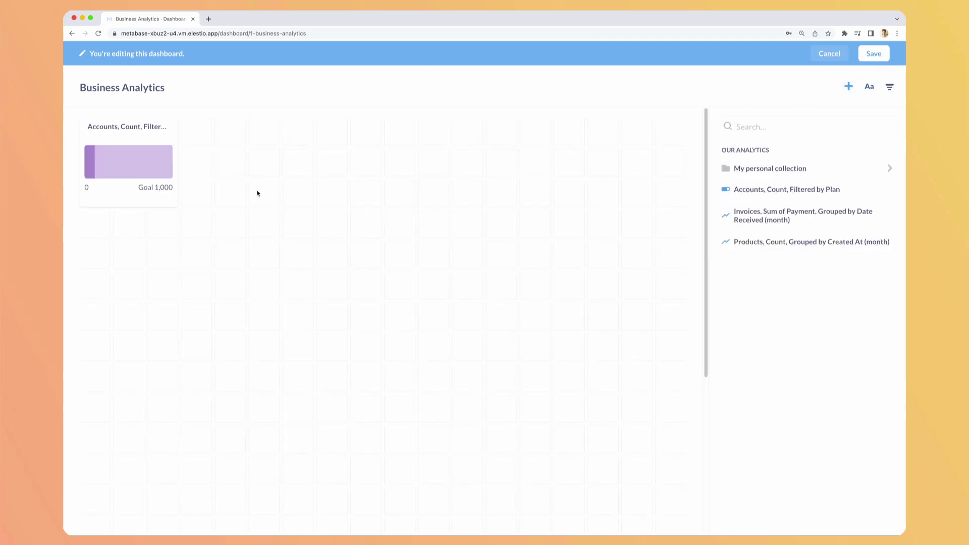
{"action": "left_click_drag", "start_coordinate": [179, 205], "coordinate": [686, 207]}
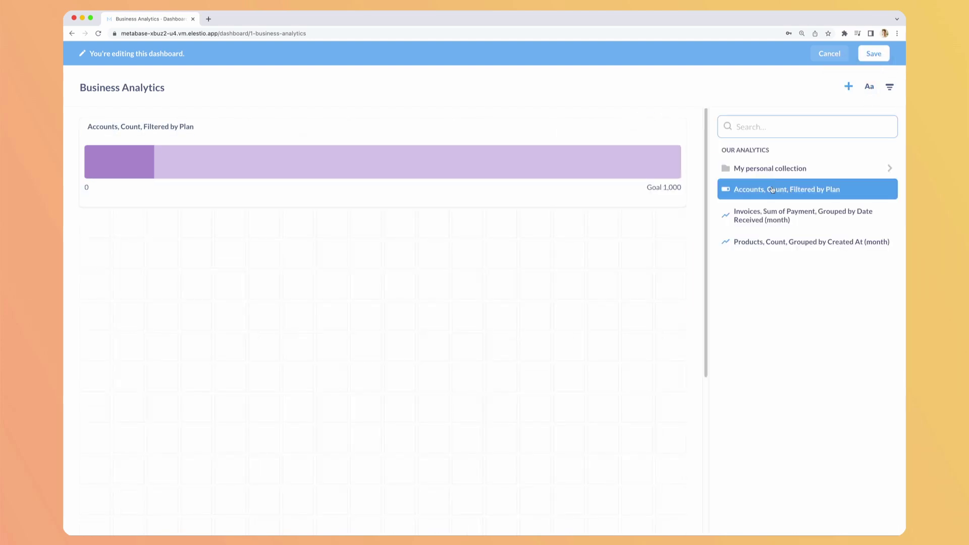
{"action": "left_click", "coordinate": [774, 212]}
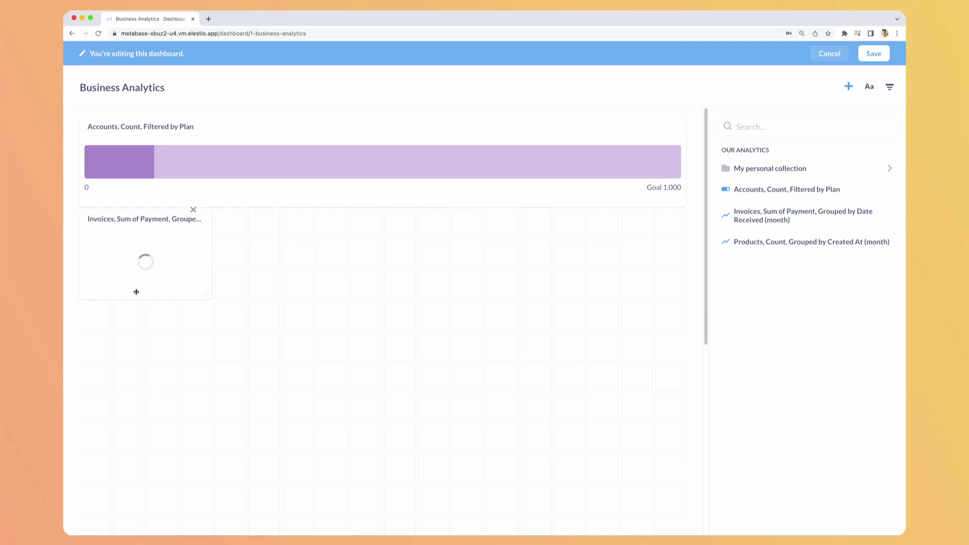
{"action": "left_click_drag", "start_coordinate": [208, 296], "coordinate": [682, 356]}
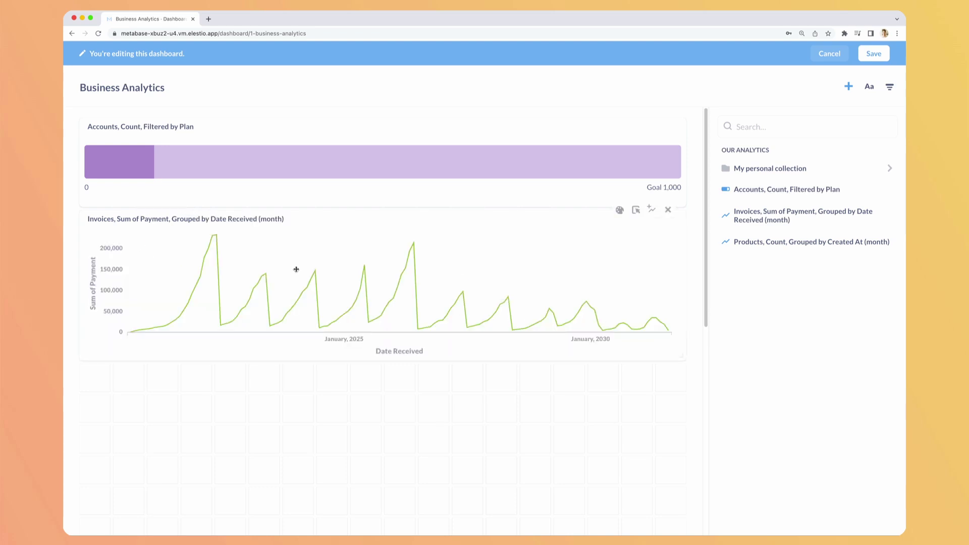
{"action": "left_click", "coordinate": [812, 241]}
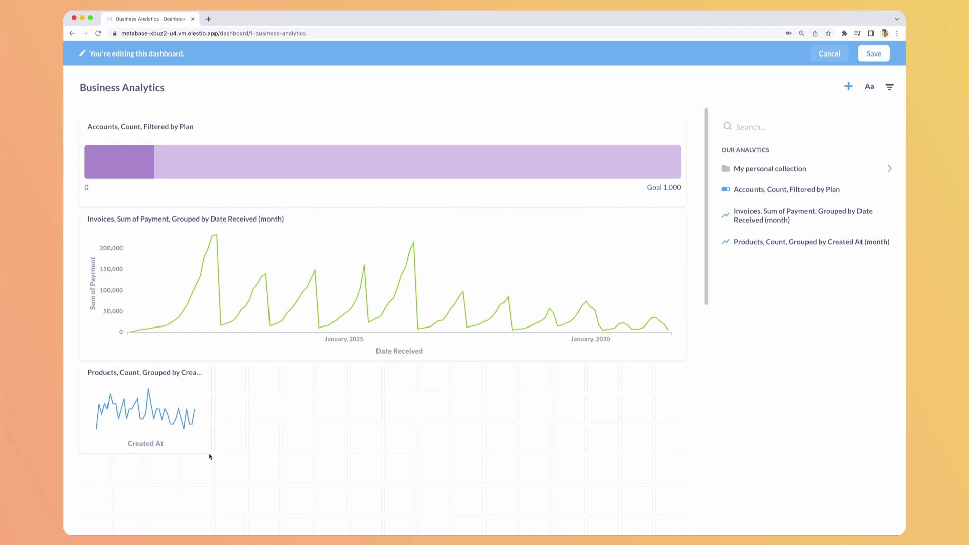
{"action": "left_click_drag", "start_coordinate": [208, 452], "coordinate": [682, 468]}
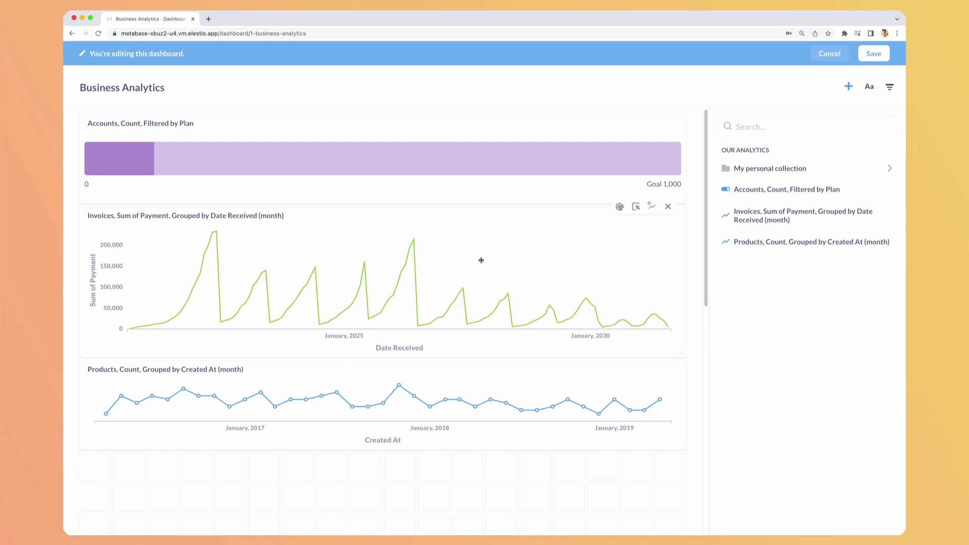
{"action": "left_click", "coordinate": [691, 271]}
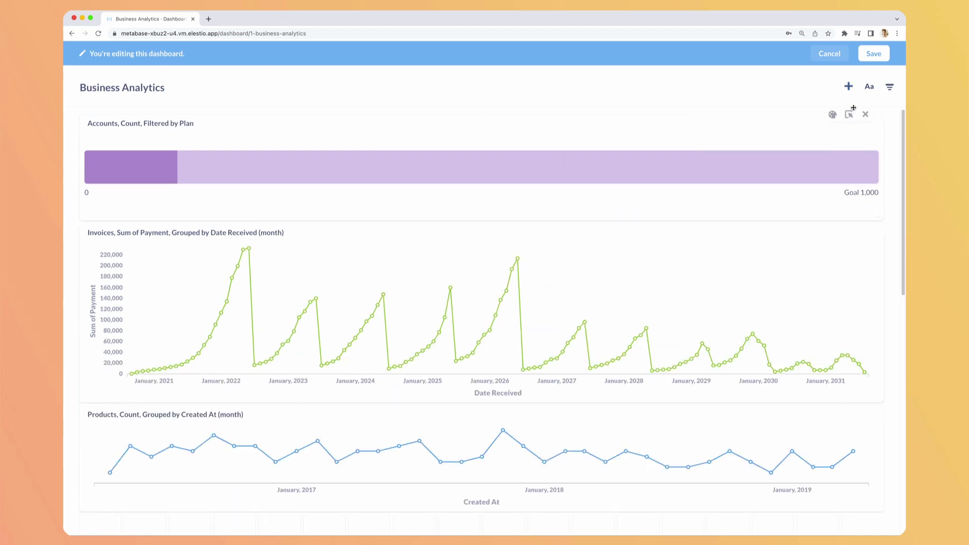
{"action": "scroll", "coordinate": [478, 194], "scroll_direction": "down", "scroll_amount": 4}
{"action": "scroll", "coordinate": [478, 194], "scroll_direction": "up", "scroll_amount": 3}
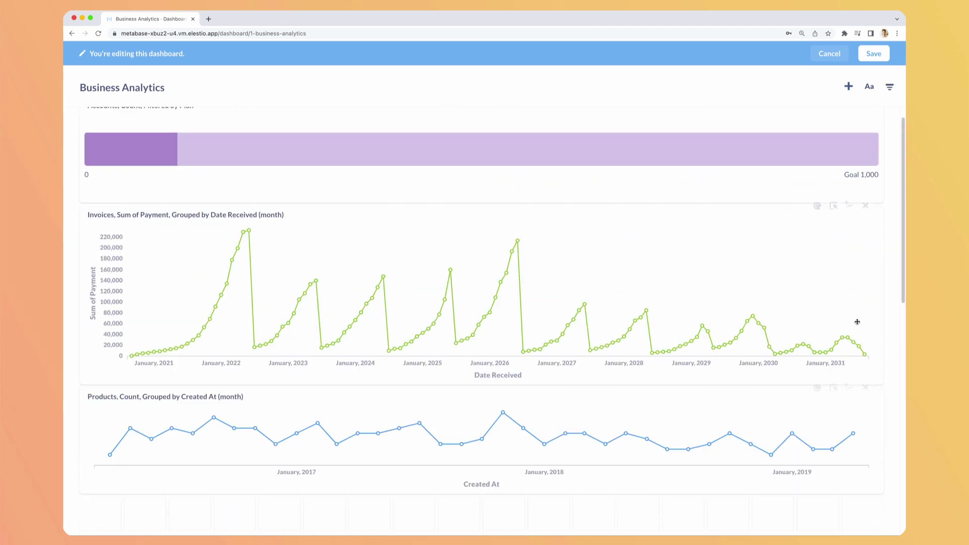
Retitle the invoices chart card 'Total payments per month'
{"action": "left_click", "coordinate": [818, 206]}
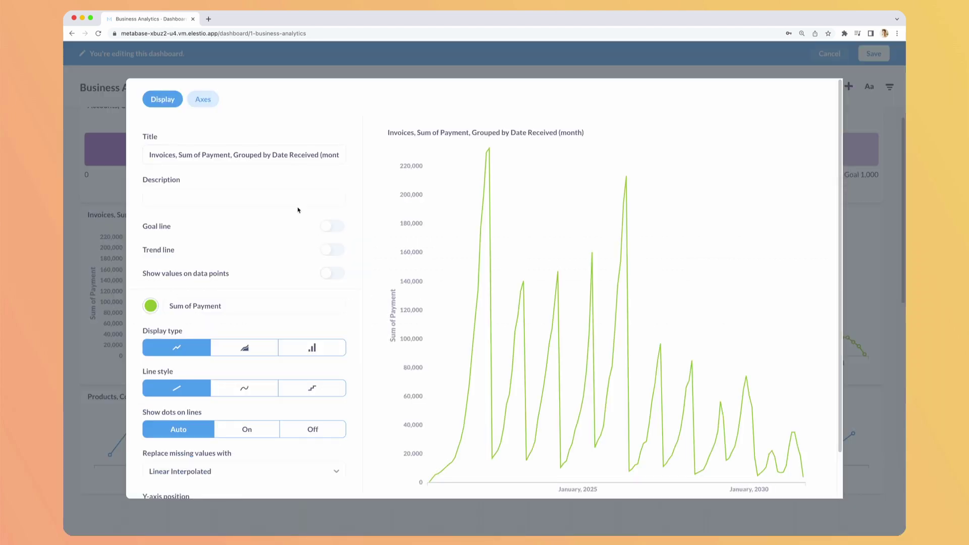
{"action": "left_click", "coordinate": [155, 154]}
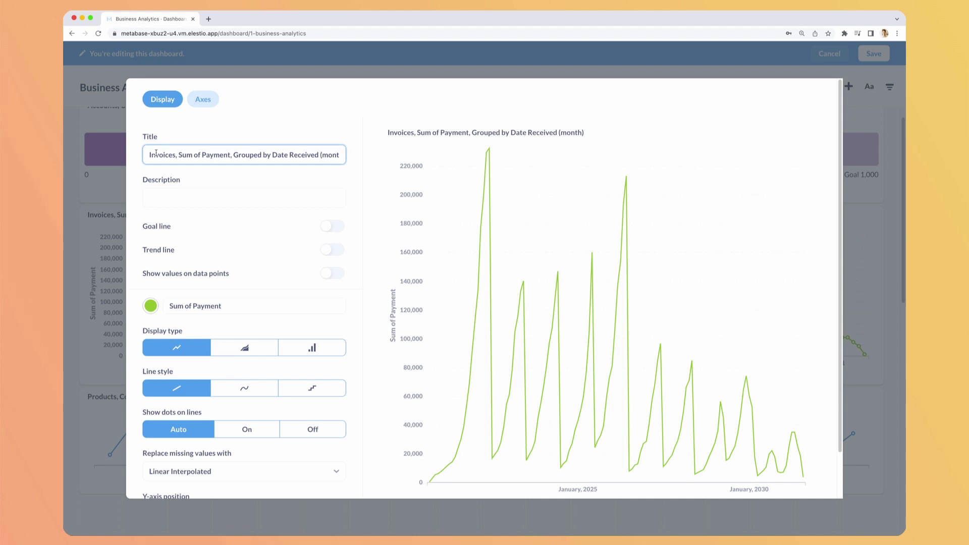
{"action": "key", "text": "super+a"}
{"action": "type", "text": "Total"}
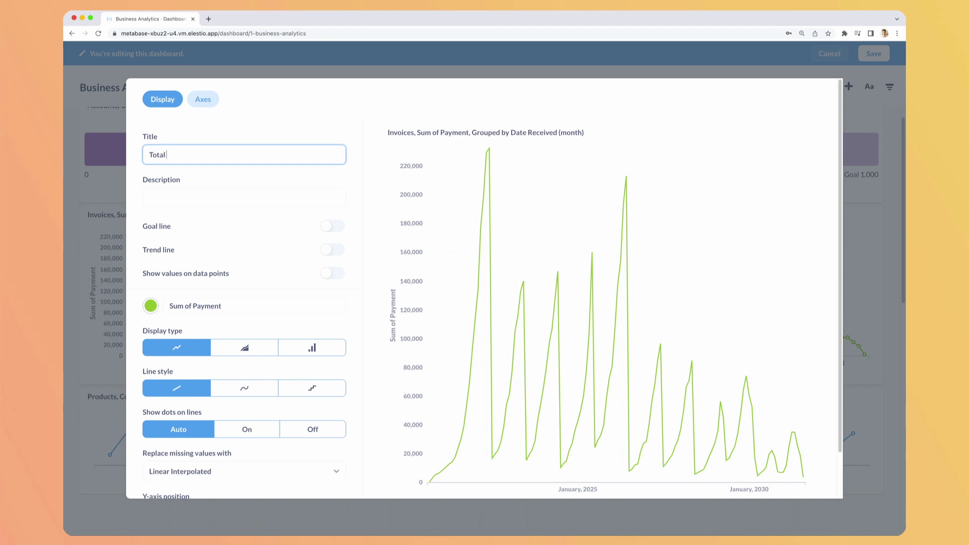
{"action": "type", "text": " payments per month"}
Enable a goal line at 180000 labelled 'Minimum amount of sales'
{"action": "left_click", "coordinate": [329, 227]}
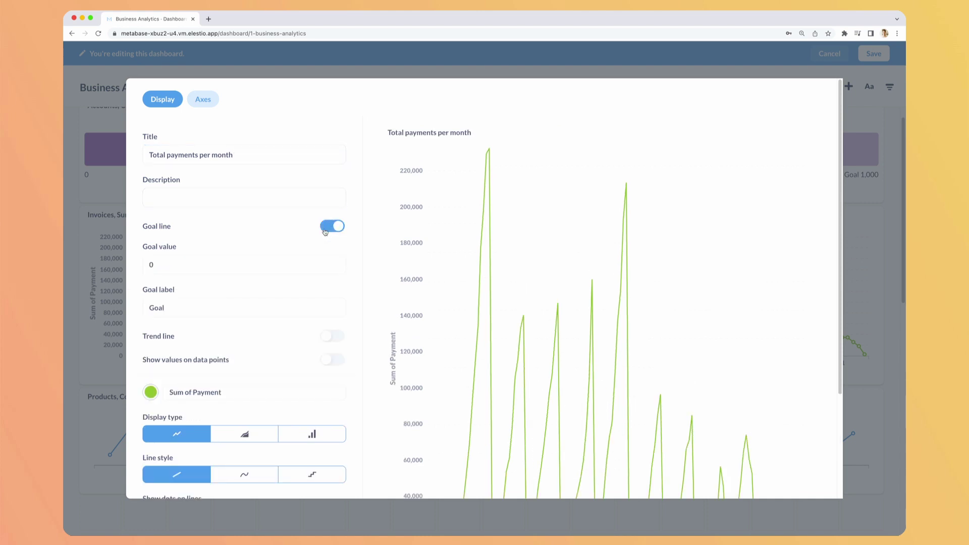
{"action": "left_click", "coordinate": [194, 267]}
{"action": "key", "text": "super+a"}
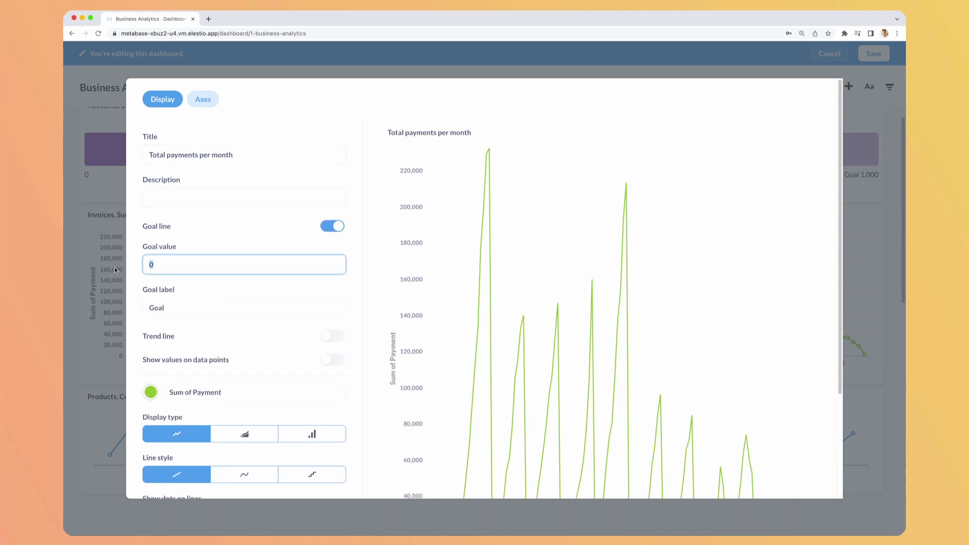
{"action": "type", "text": "180000"}
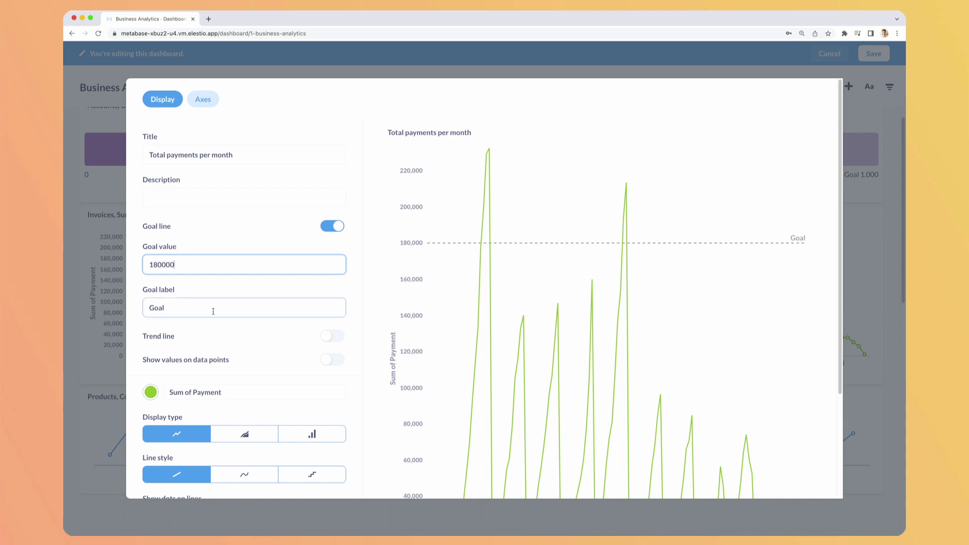
{"action": "left_click", "coordinate": [146, 304]}
{"action": "key", "text": "super+a"}
{"action": "type", "text": "M"}
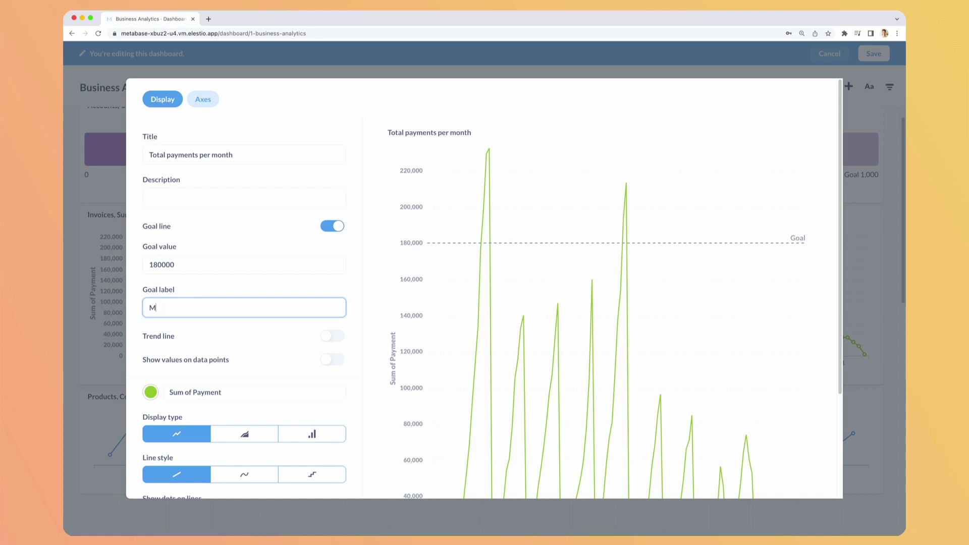
{"action": "type", "text": "inimum amount of sales"}
{"action": "left_click", "coordinate": [247, 286]}
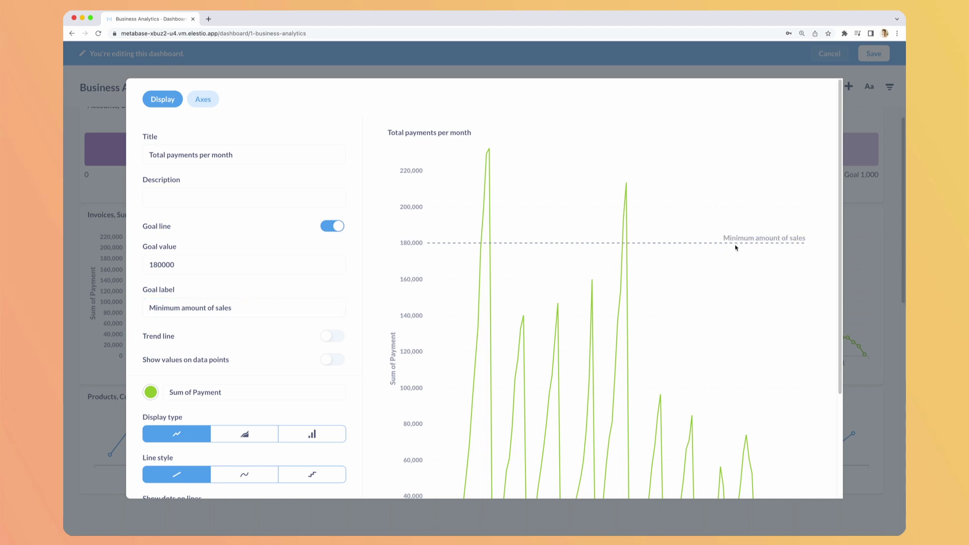
Switch the chart display to bars and apply the settings
{"action": "scroll", "coordinate": [693, 240], "scroll_direction": "down", "scroll_amount": 3}
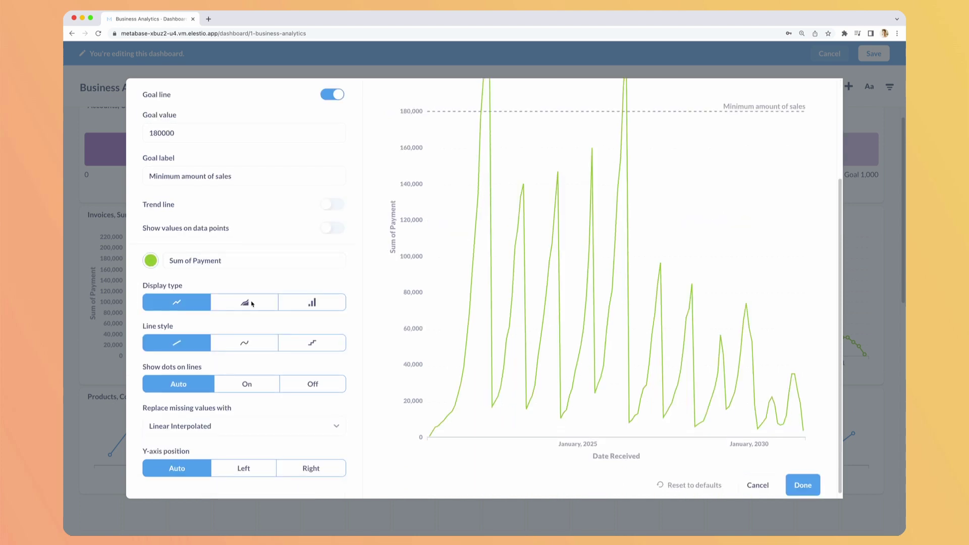
{"action": "left_click", "coordinate": [245, 305]}
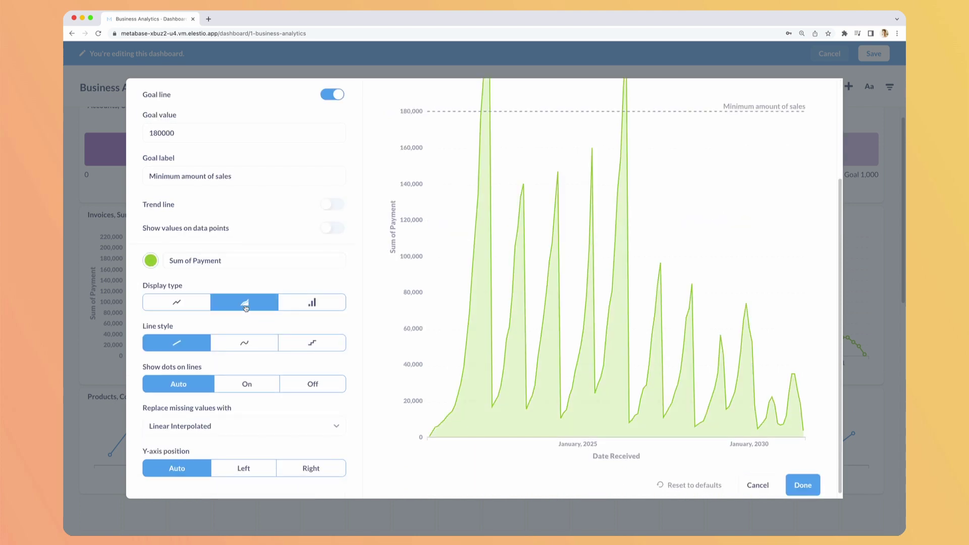
{"action": "left_click", "coordinate": [306, 303]}
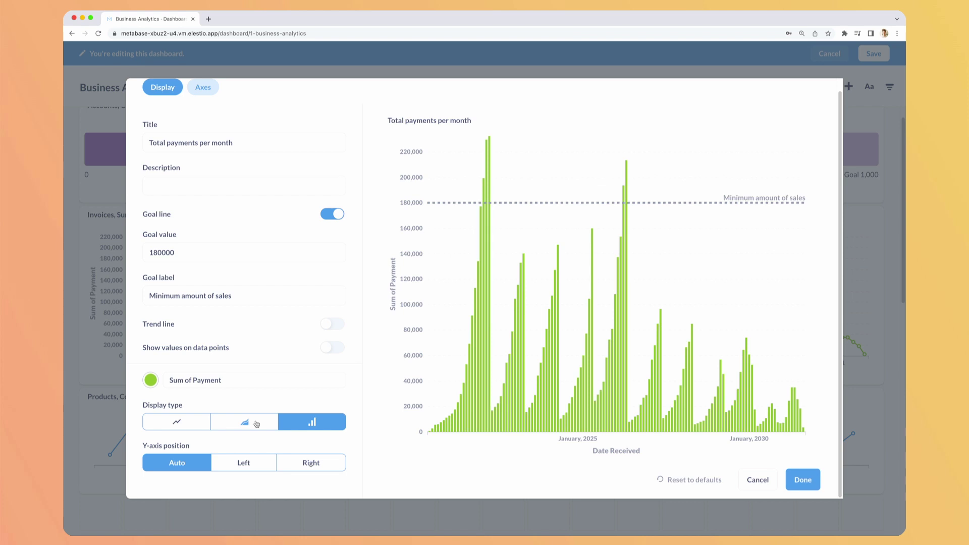
{"action": "left_click", "coordinate": [803, 479]}
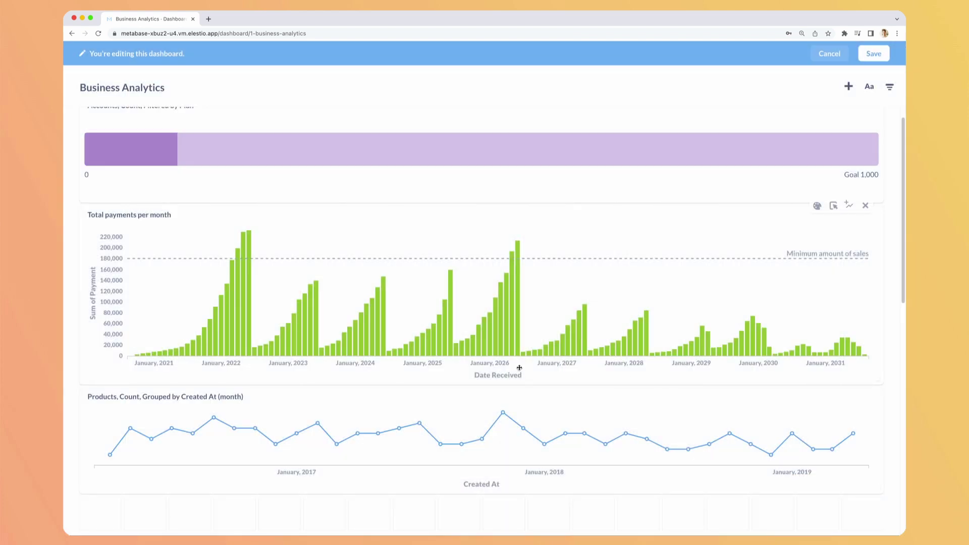
Retitle the products chart to 'New products per month' in its visualization settings
{"action": "left_click", "coordinate": [817, 388]}
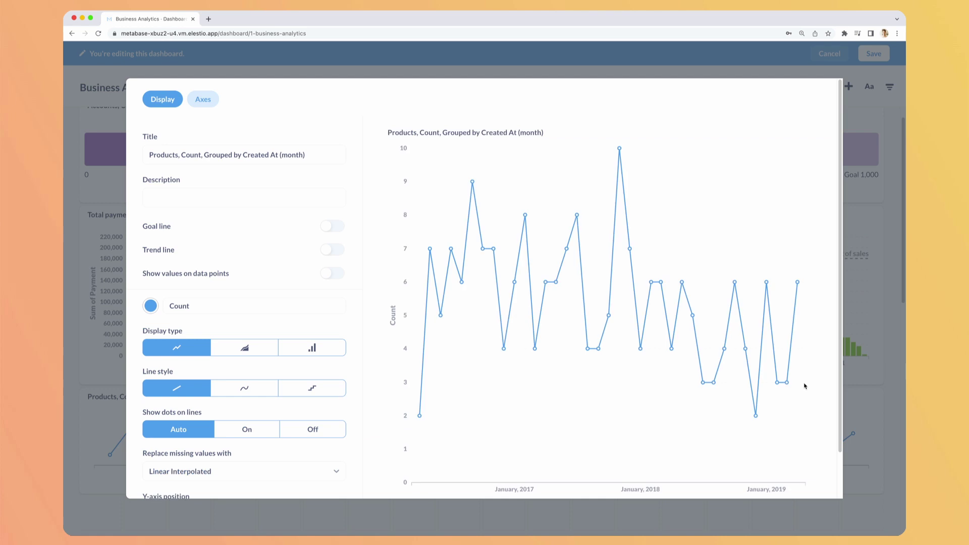
{"action": "left_click", "coordinate": [334, 160]}
{"action": "key", "text": "ctrl+a"}
{"action": "type", "text": "New pro"}
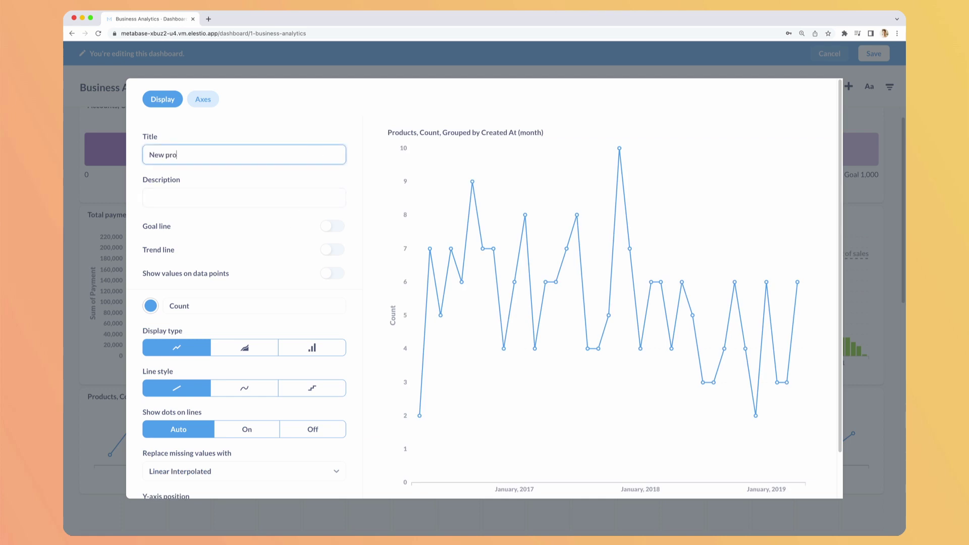
{"action": "type", "text": "ducts per month"}
Turn on a goal line at 5 and show values on the data points
{"action": "left_click", "coordinate": [332, 226]}
{"action": "left_click", "coordinate": [221, 264]}
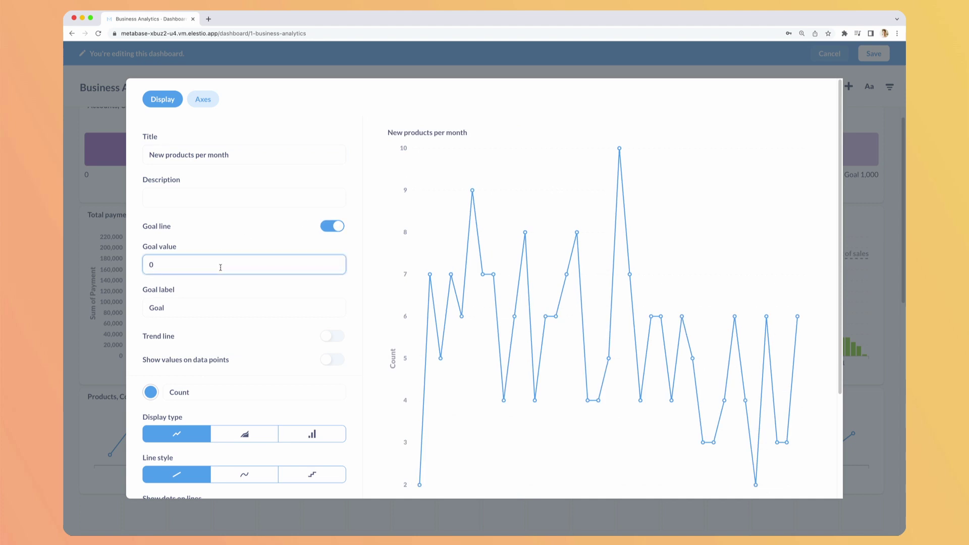
{"action": "type", "text": "5"}
{"action": "left_click", "coordinate": [210, 302]}
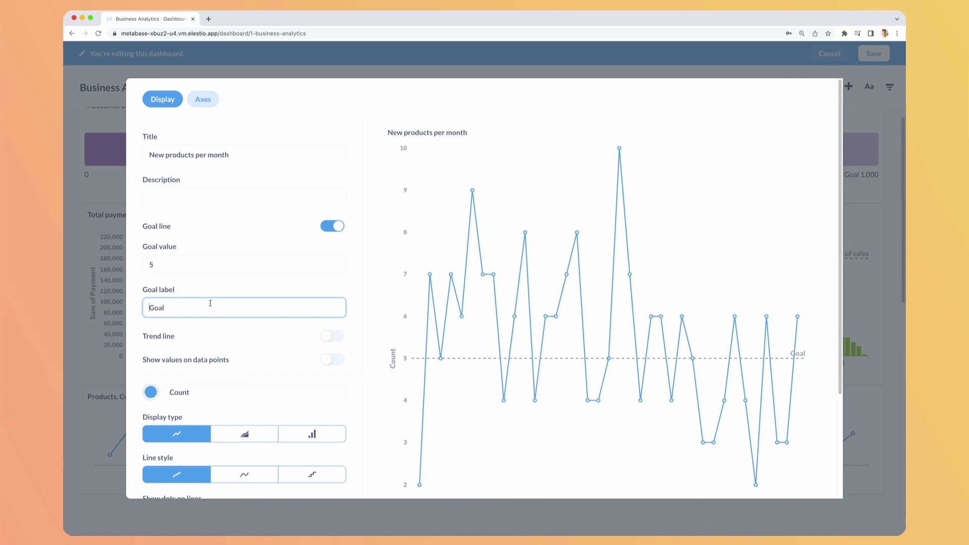
{"action": "left_click", "coordinate": [332, 359]}
Switch the chart from line to bar display and apply the settings
{"action": "scroll", "coordinate": [630, 266], "scroll_direction": "down", "scroll_amount": 3}
{"action": "scroll", "coordinate": [611, 217], "scroll_direction": "up", "scroll_amount": 2}
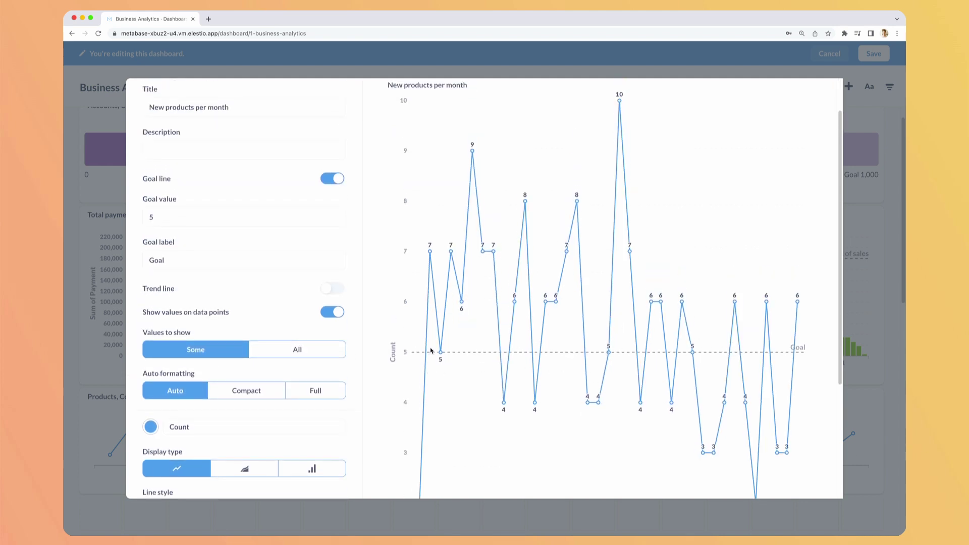
{"action": "scroll", "coordinate": [205, 275], "scroll_direction": "down", "scroll_amount": 3}
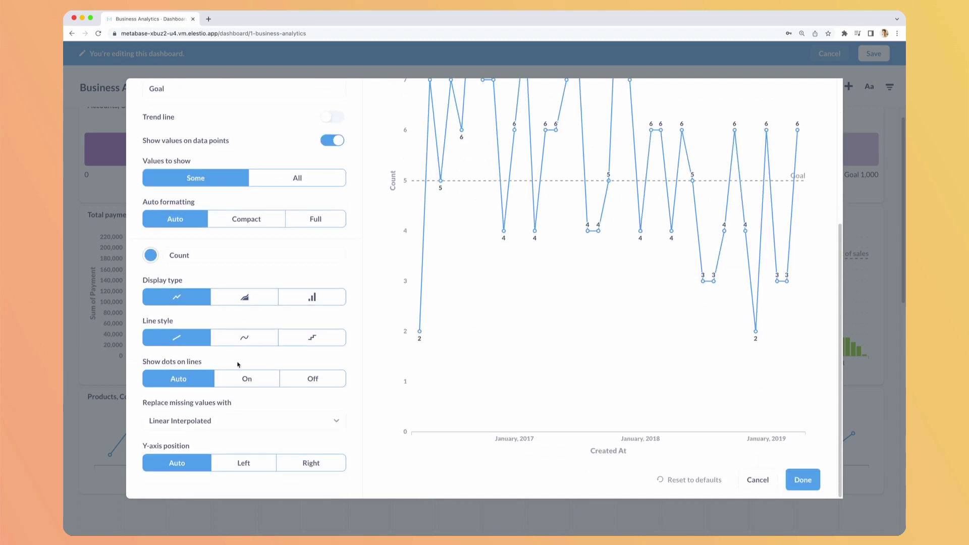
{"action": "left_click", "coordinate": [311, 296]}
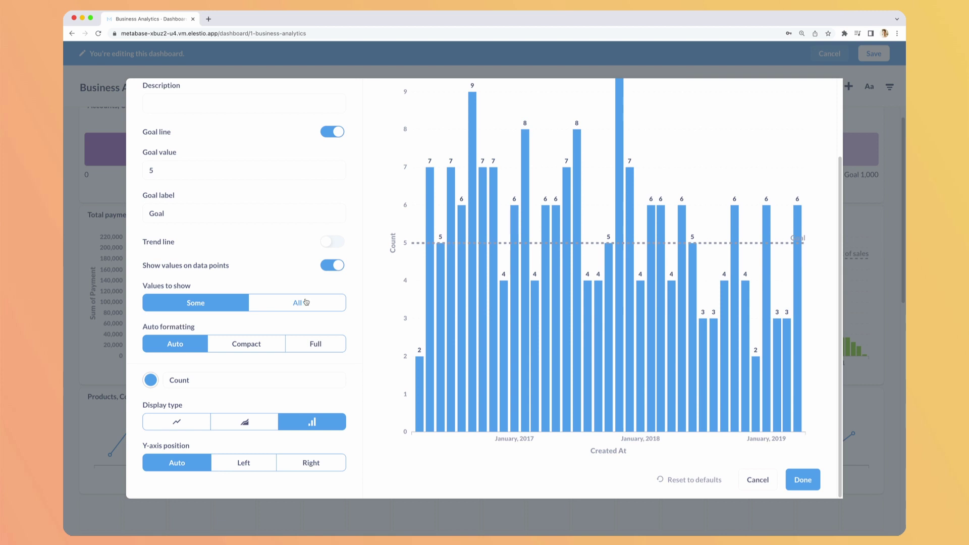
{"action": "left_click", "coordinate": [803, 479]}
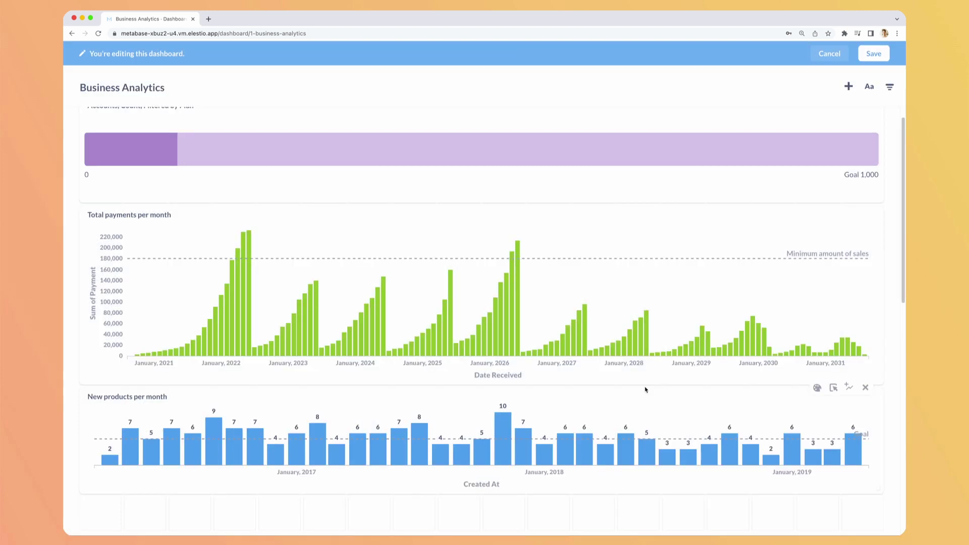
Add a Time 'Quarter and Year' filter to the dashboard
{"action": "scroll", "coordinate": [339, 262], "scroll_direction": "down", "scroll_amount": 3}
{"action": "scroll", "coordinate": [336, 262], "scroll_direction": "up", "scroll_amount": 4}
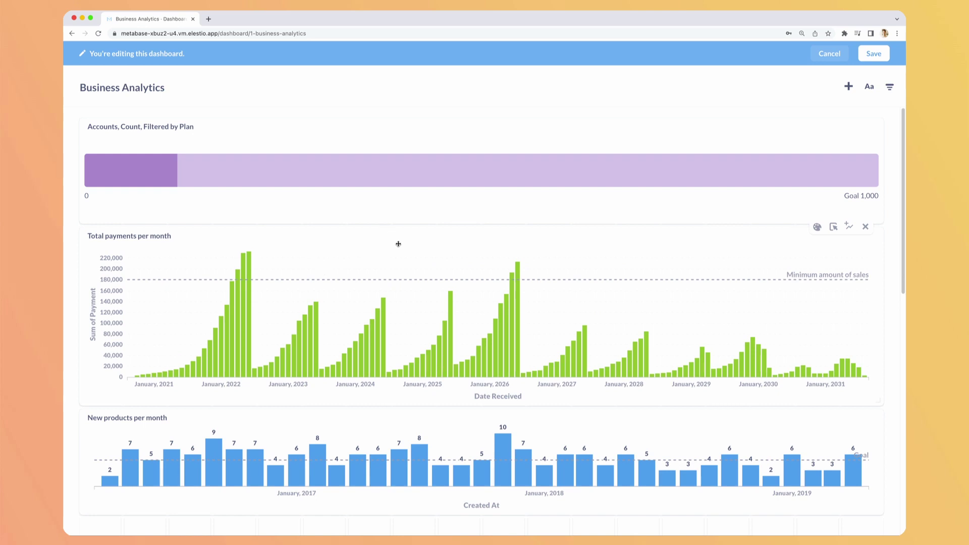
{"action": "scroll", "coordinate": [417, 281], "scroll_direction": "down", "scroll_amount": 6}
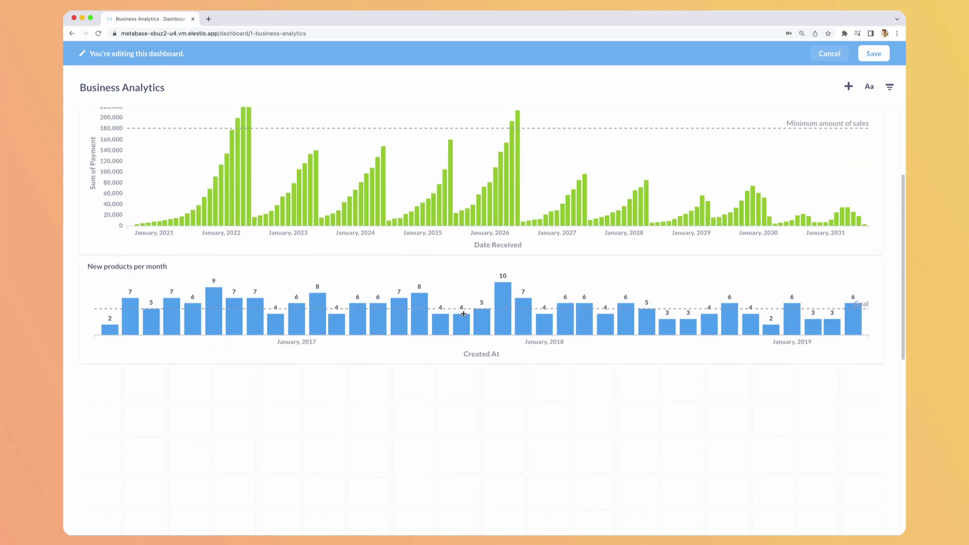
{"action": "scroll", "coordinate": [464, 314], "scroll_direction": "up", "scroll_amount": 1}
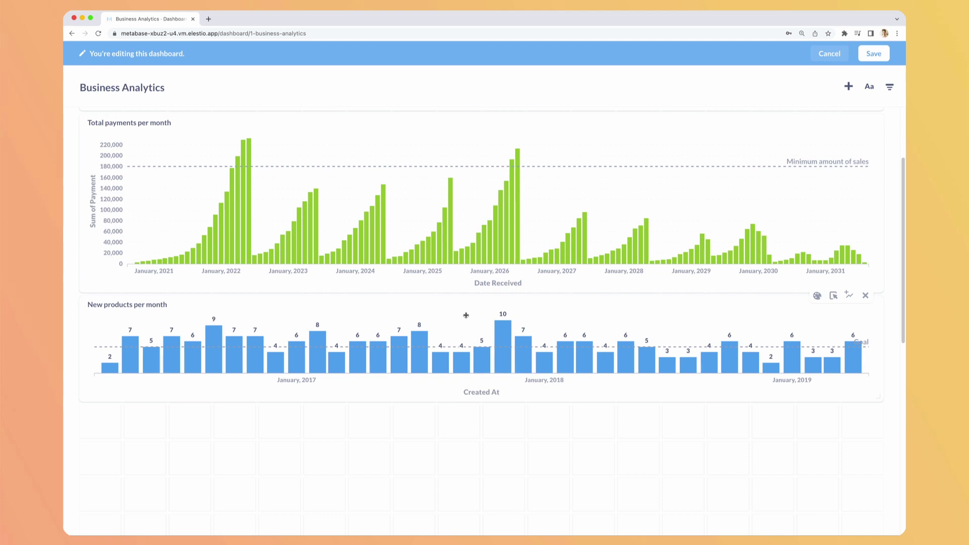
{"action": "scroll", "coordinate": [466, 315], "scroll_direction": "up", "scroll_amount": 5}
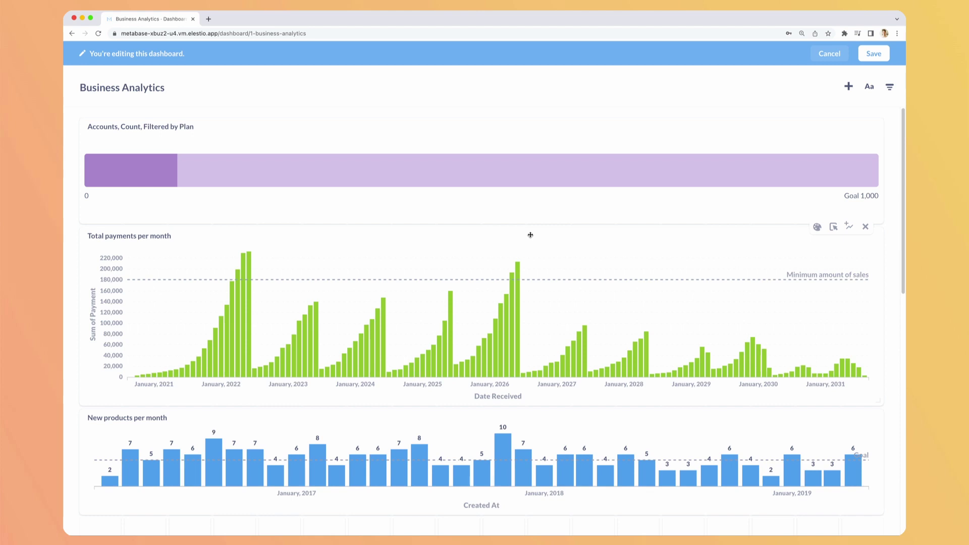
{"action": "scroll", "coordinate": [606, 162], "scroll_direction": "down", "scroll_amount": 7}
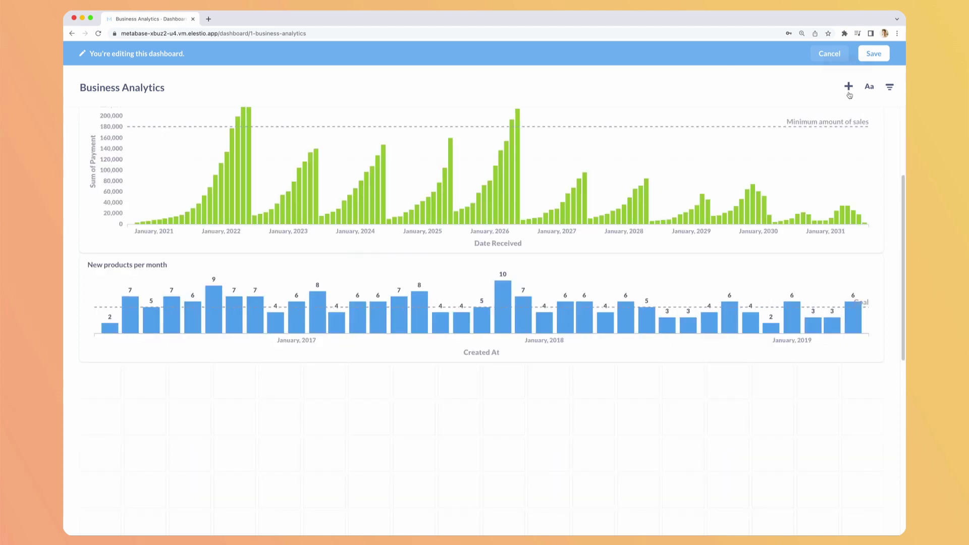
{"action": "left_click", "coordinate": [889, 86]}
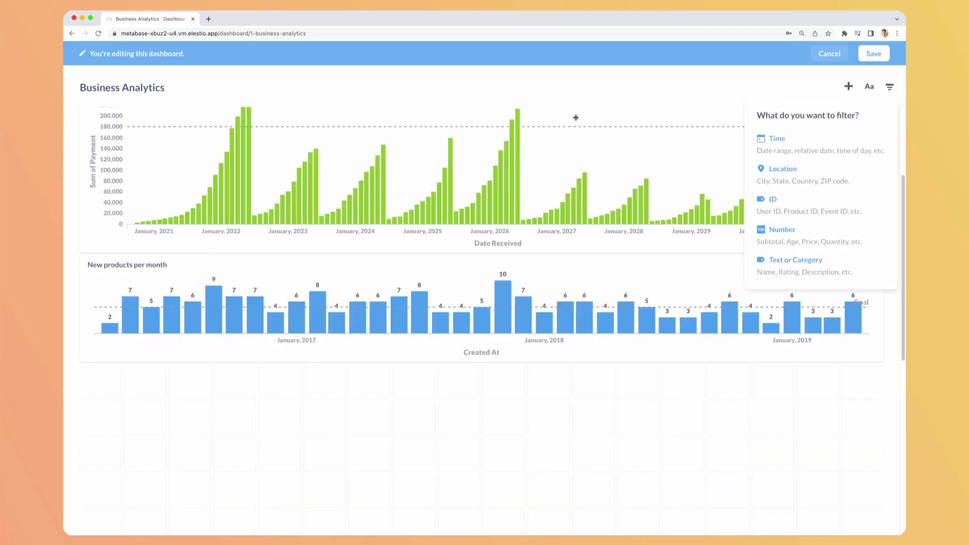
{"action": "left_click", "coordinate": [793, 150]}
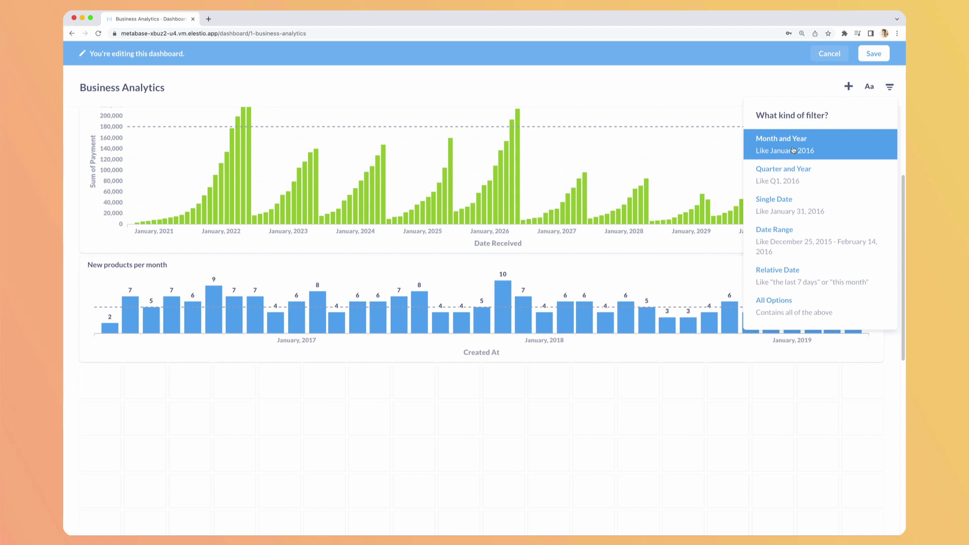
{"action": "left_click", "coordinate": [803, 178]}
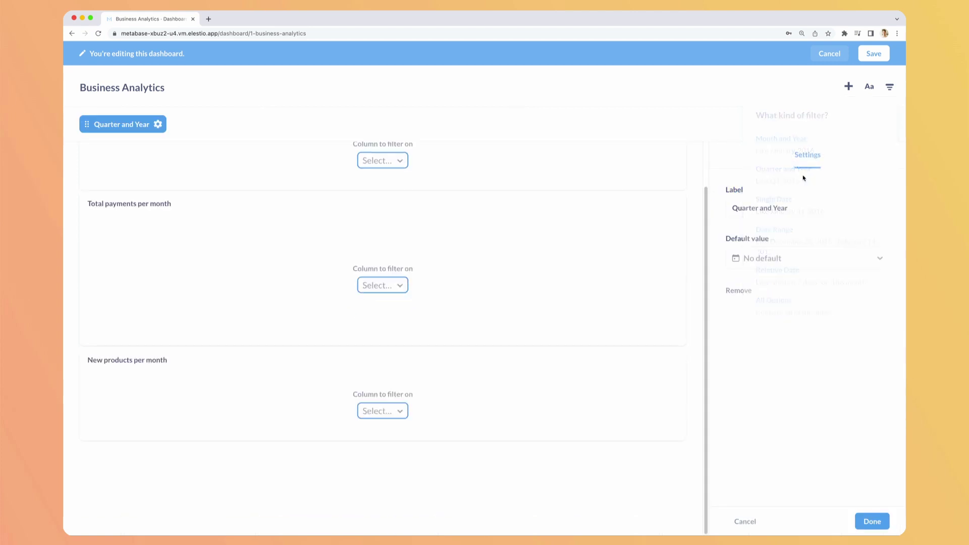
Map the filter to Account Created At, Invoice Date Received and Product Created At
{"action": "left_click", "coordinate": [388, 210]}
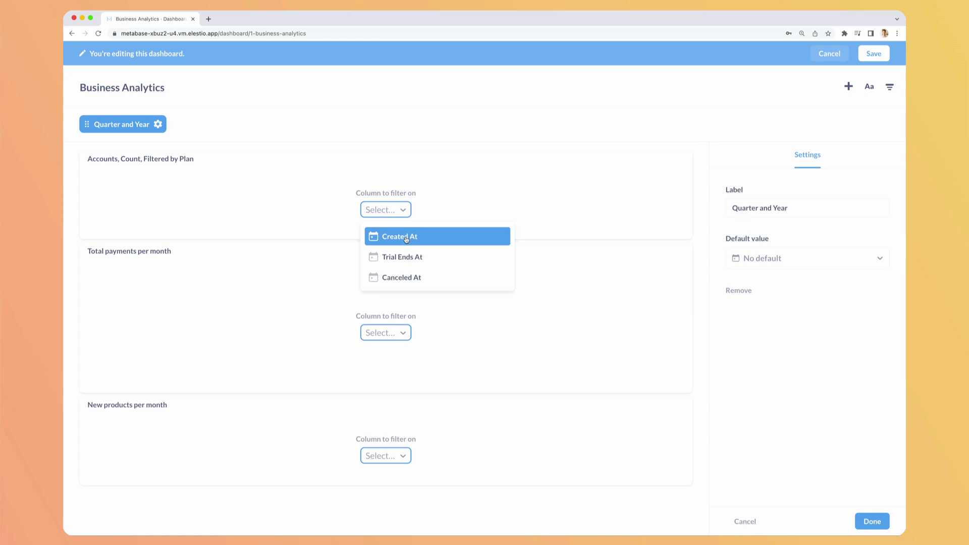
{"action": "left_click", "coordinate": [406, 238]}
{"action": "left_click", "coordinate": [374, 331]}
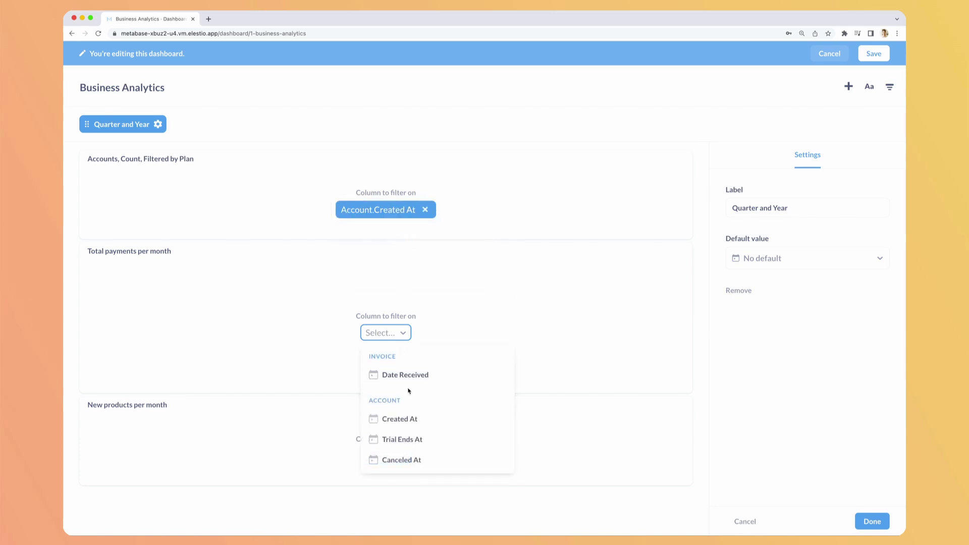
{"action": "left_click", "coordinate": [411, 376]}
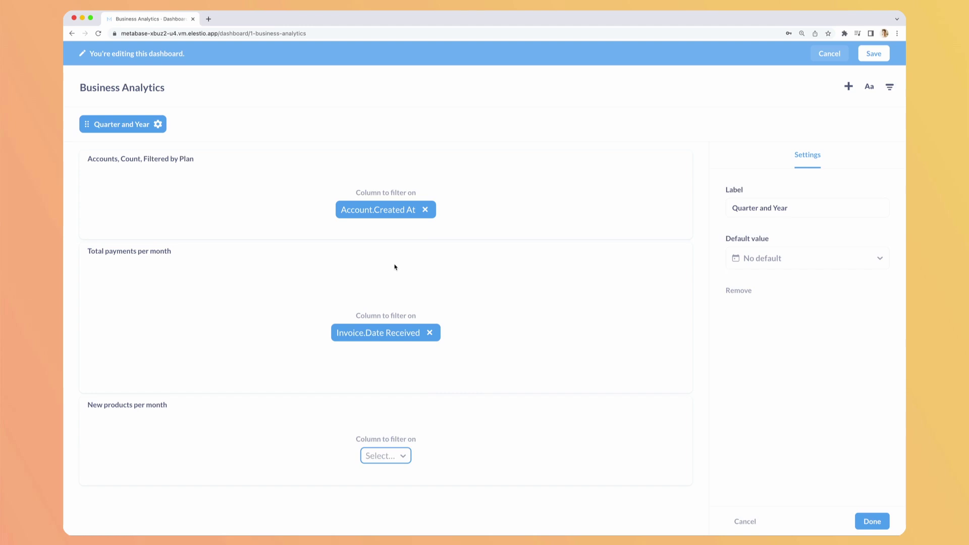
{"action": "left_click", "coordinate": [391, 461]}
{"action": "left_click", "coordinate": [399, 481]}
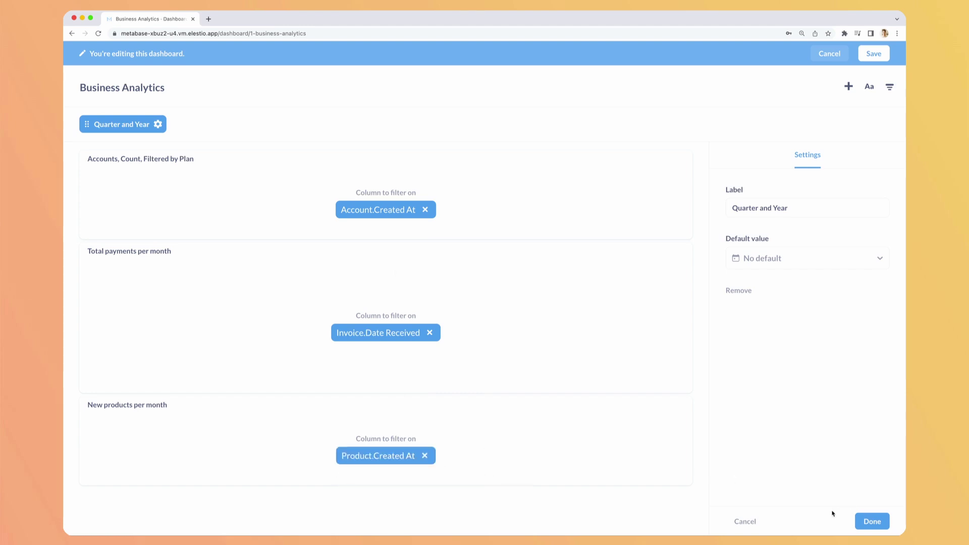
{"action": "left_click", "coordinate": [872, 522]}
{"action": "scroll", "coordinate": [547, 339], "scroll_direction": "down", "scroll_amount": 4}
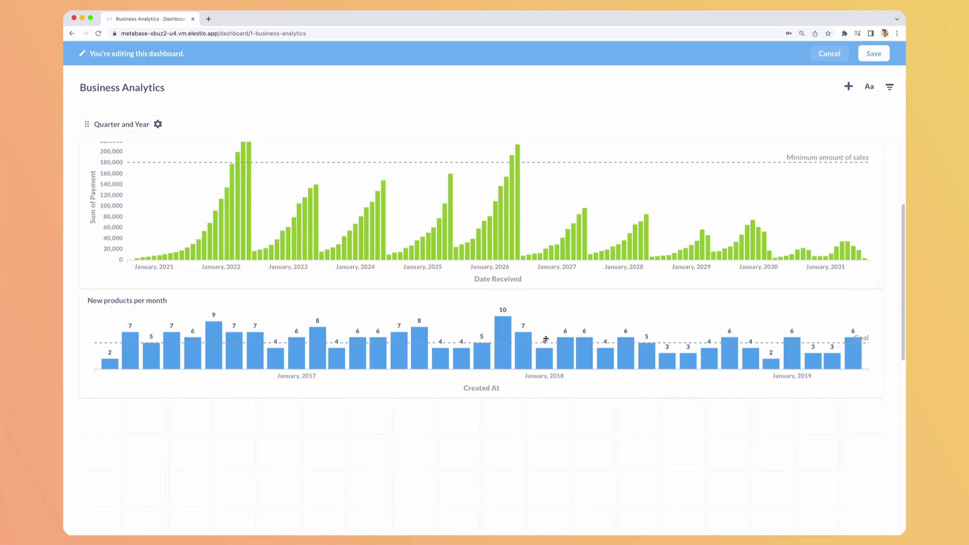
{"action": "scroll", "coordinate": [545, 339], "scroll_direction": "up", "scroll_amount": 3}
{"action": "scroll", "coordinate": [390, 222], "scroll_direction": "down", "scroll_amount": 3}
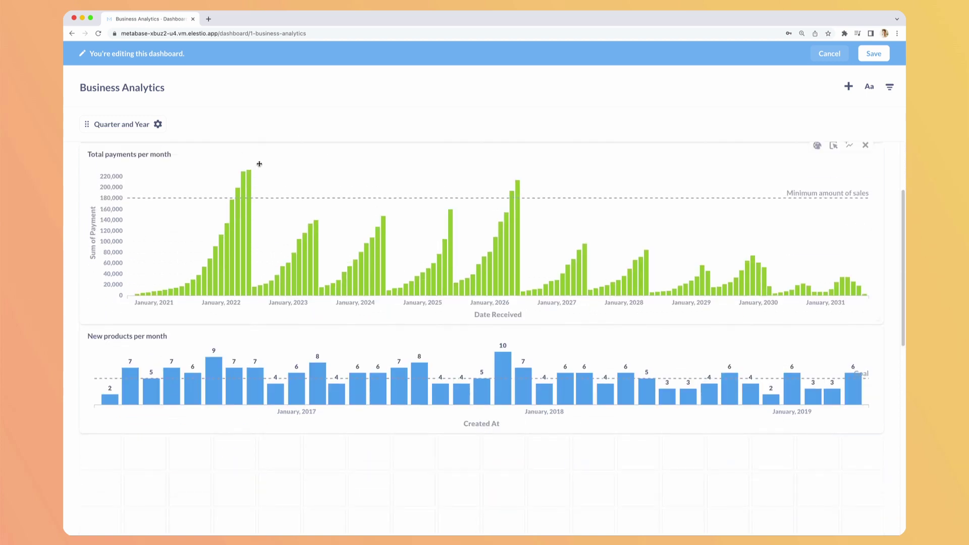
{"action": "scroll", "coordinate": [259, 164], "scroll_direction": "up", "scroll_amount": 3}
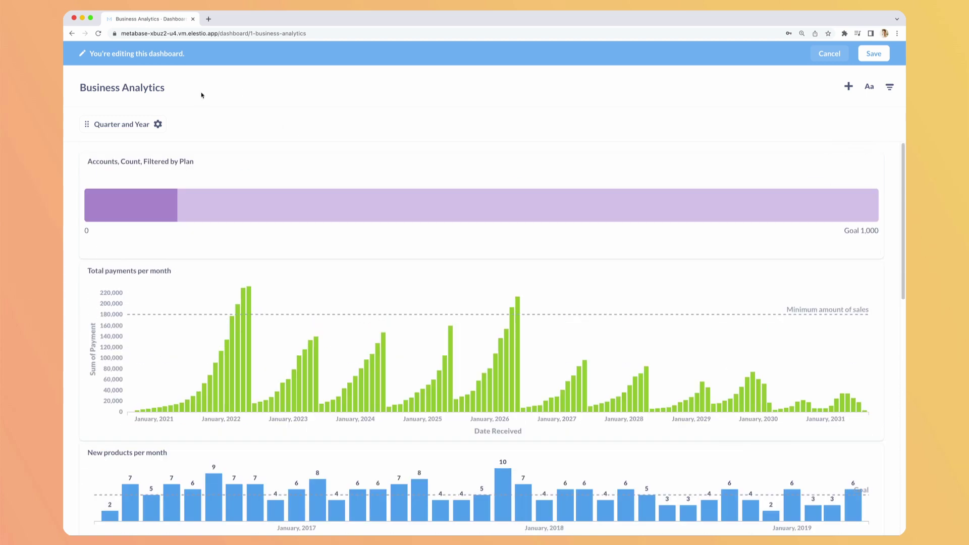
Save the dashboard, filter it to Q1 2019 to check the charts, then clear the filter
{"action": "left_click", "coordinate": [872, 61]}
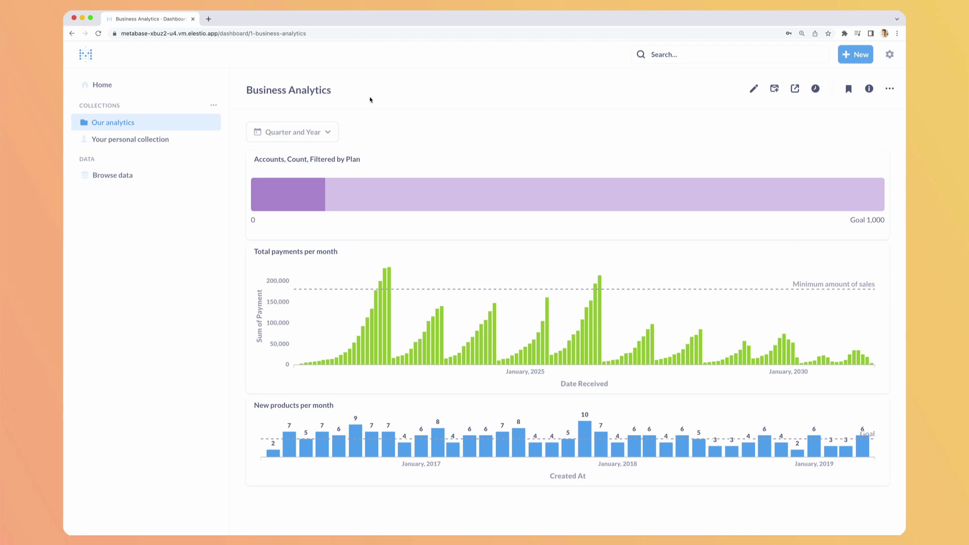
{"action": "left_click", "coordinate": [310, 135]}
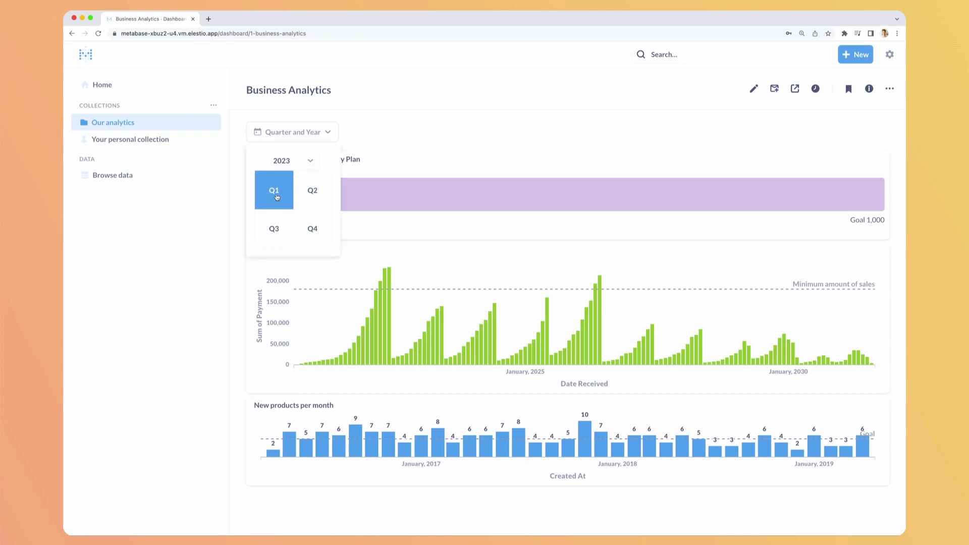
{"action": "left_click", "coordinate": [301, 160]}
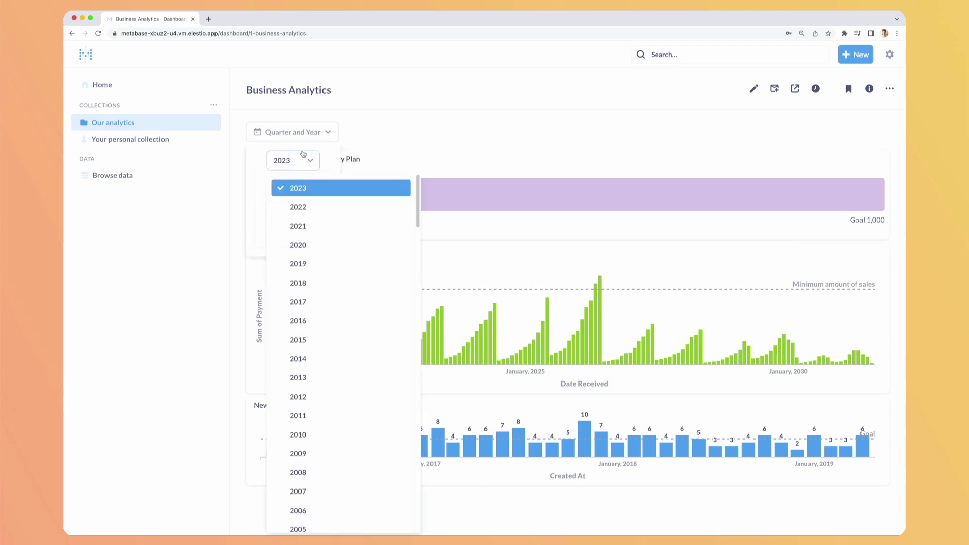
{"action": "left_click", "coordinate": [311, 265]}
{"action": "left_click", "coordinate": [275, 194]}
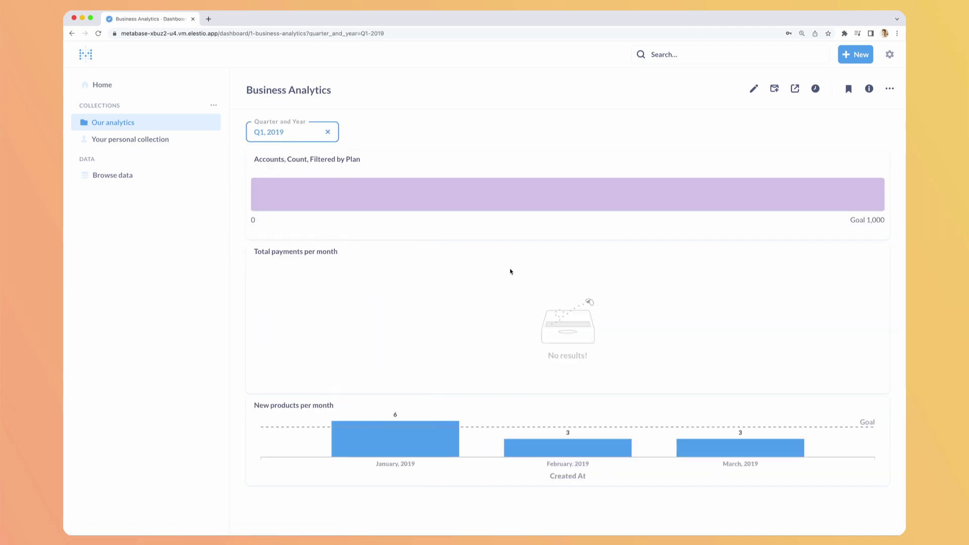
{"action": "mouse_move", "coordinate": [590, 458]}
{"action": "left_click", "coordinate": [328, 134]}
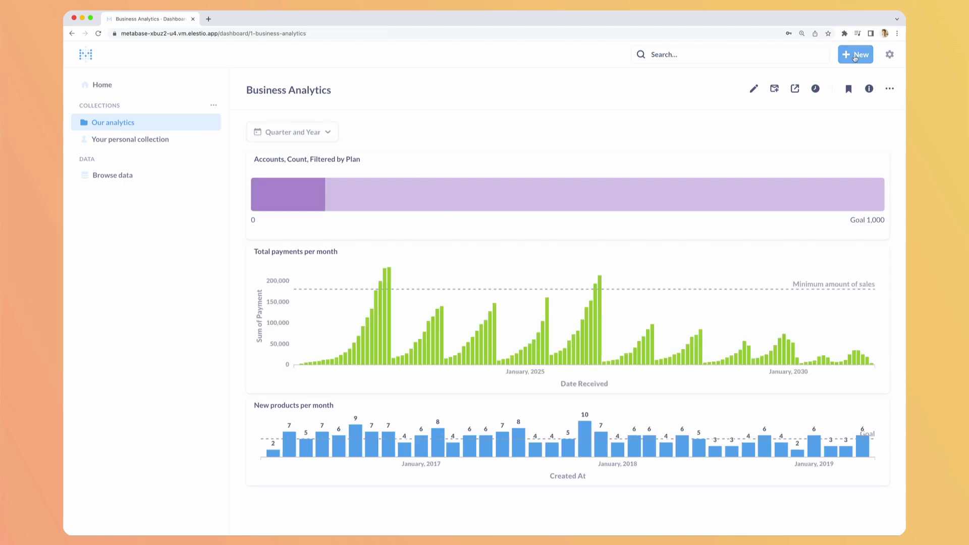
Start a new SQL question with 'SELECT Ac' and show the Sample Database's 8 tables in the data reference
{"action": "left_click", "coordinate": [855, 57]}
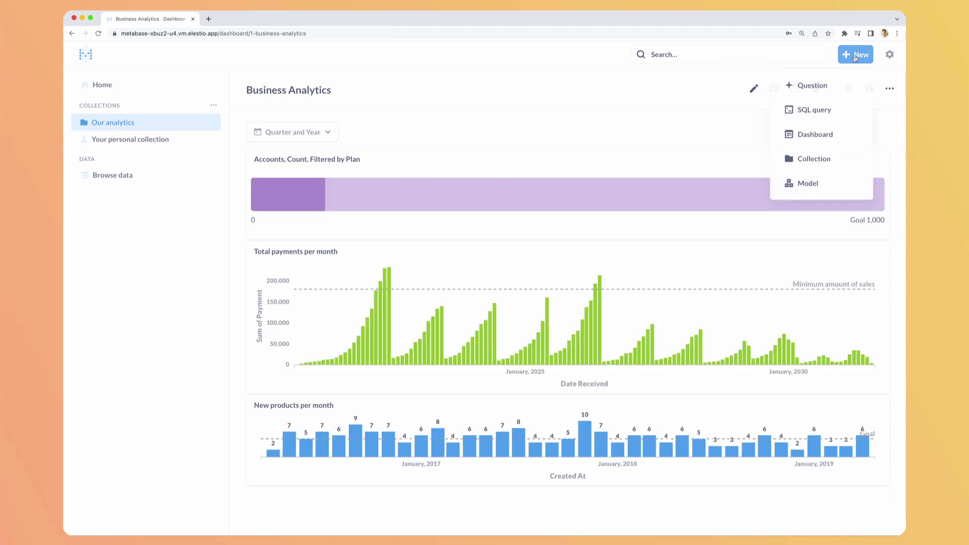
{"action": "left_click", "coordinate": [820, 114]}
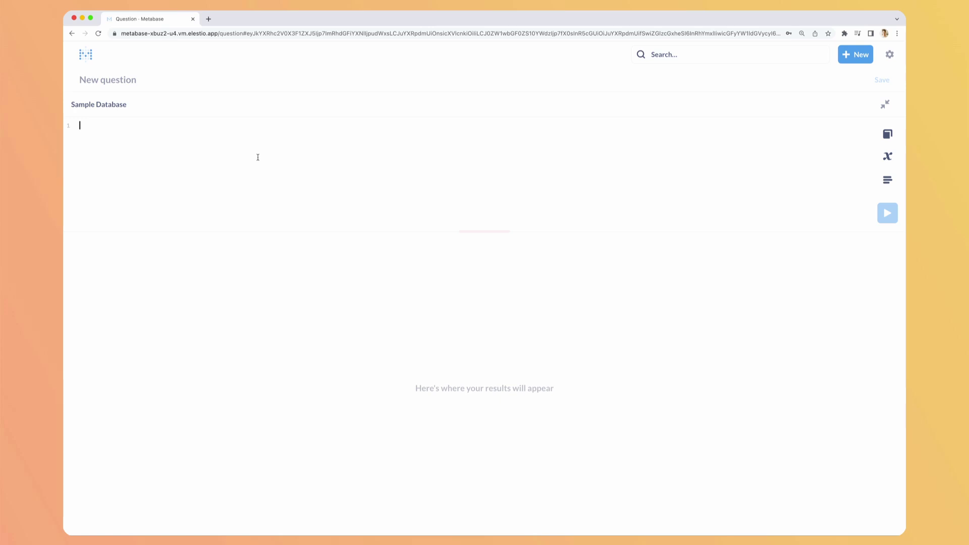
{"action": "type", "text": "SELECT "}
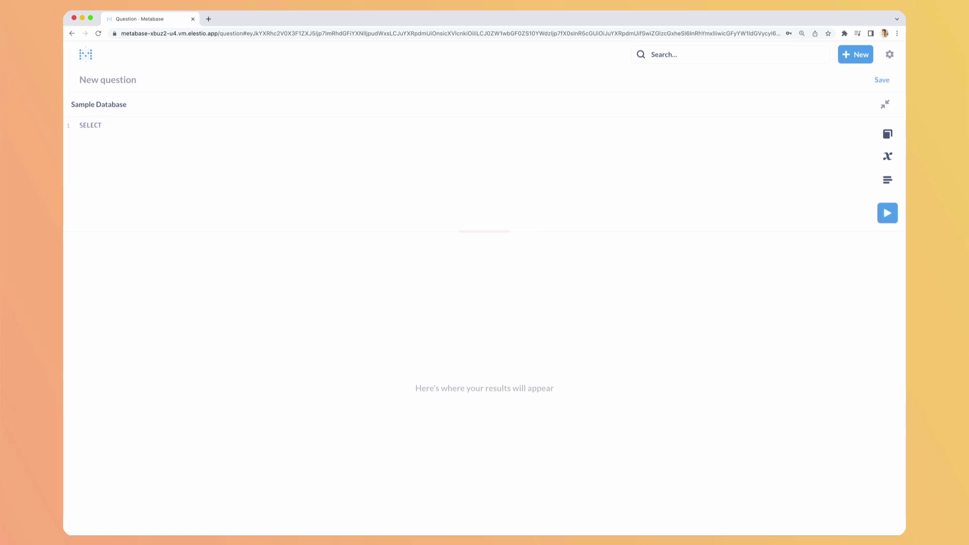
{"action": "type", "text": "Ac"}
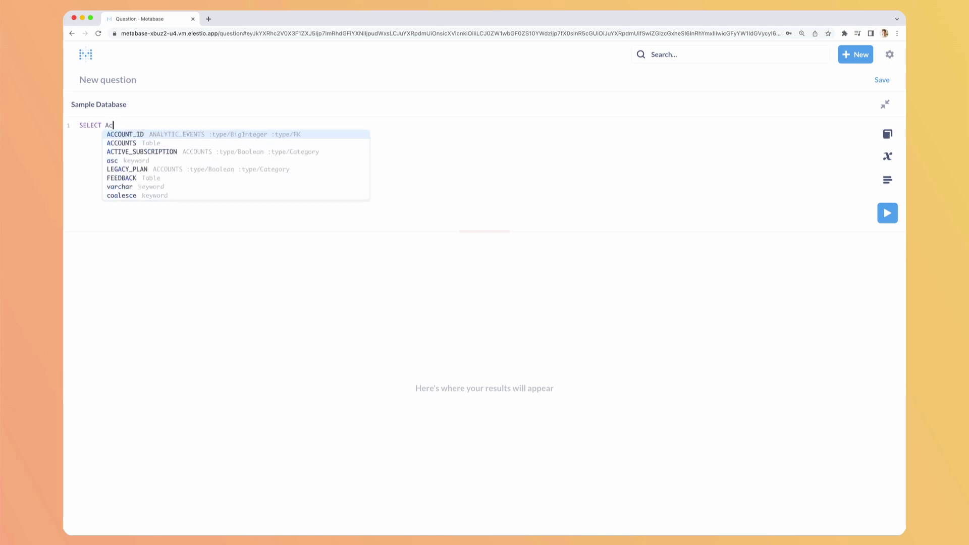
{"action": "key", "text": "Down"}
{"action": "key", "text": "Down"}
{"action": "key", "text": "Down"}
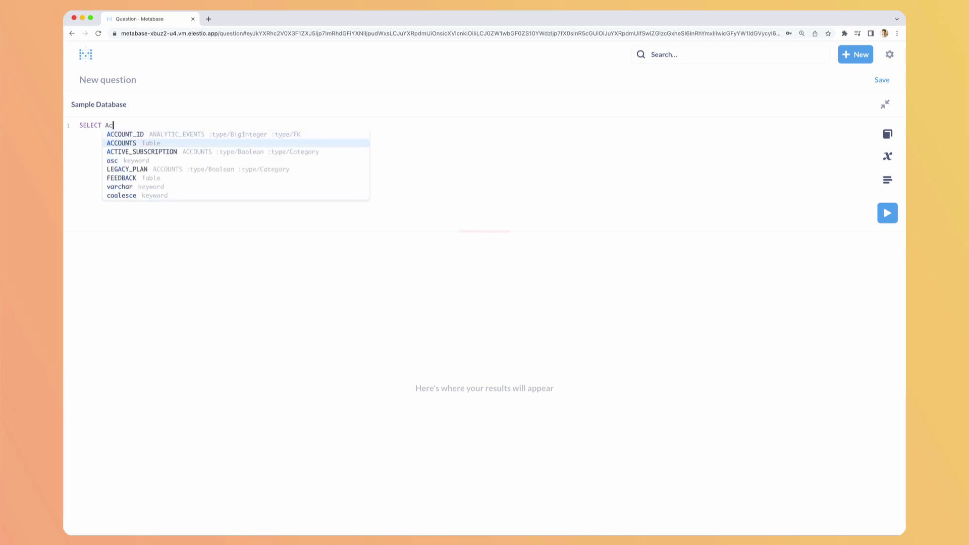
{"action": "key", "text": "Up"}
{"action": "key", "text": "Up"}
{"action": "key", "text": "Up"}
{"action": "key", "text": "Down"}
{"action": "key", "text": "Escape"}
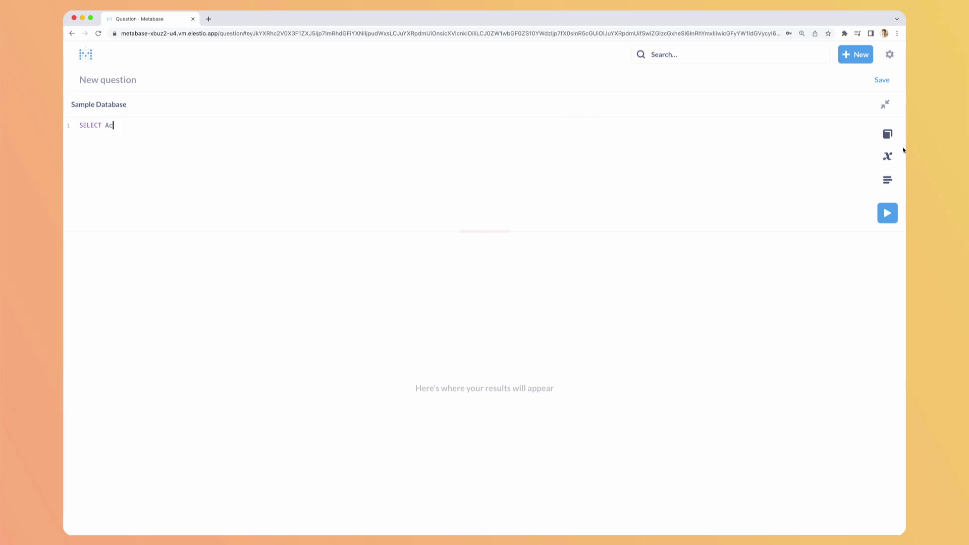
{"action": "left_click", "coordinate": [888, 135]}
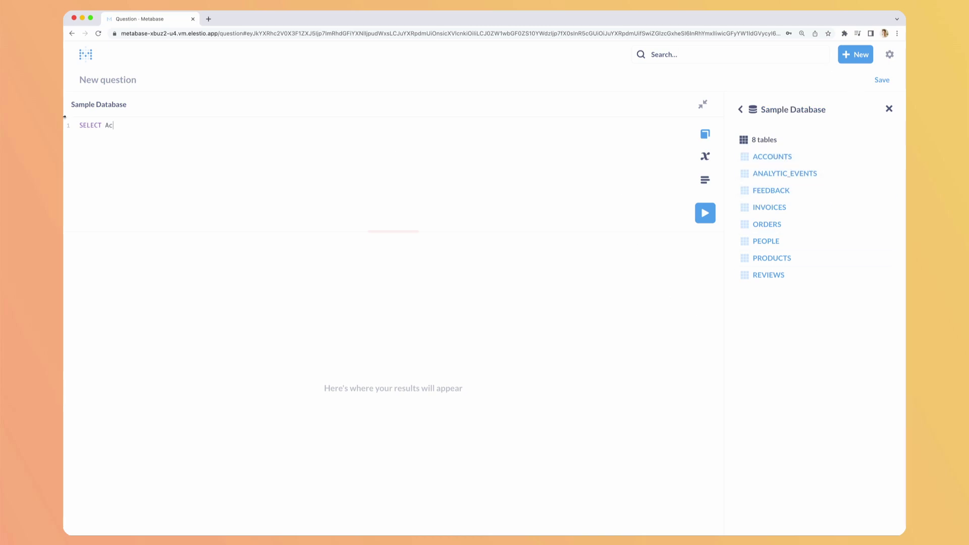
Write 'SELECT * FROM ACCOUNTS WHERE CANCELED_AT IS NULL', viewing the ACCOUNTS column details
{"action": "double_click", "coordinate": [107, 124]}
{"action": "type", "text": "* FROM"}
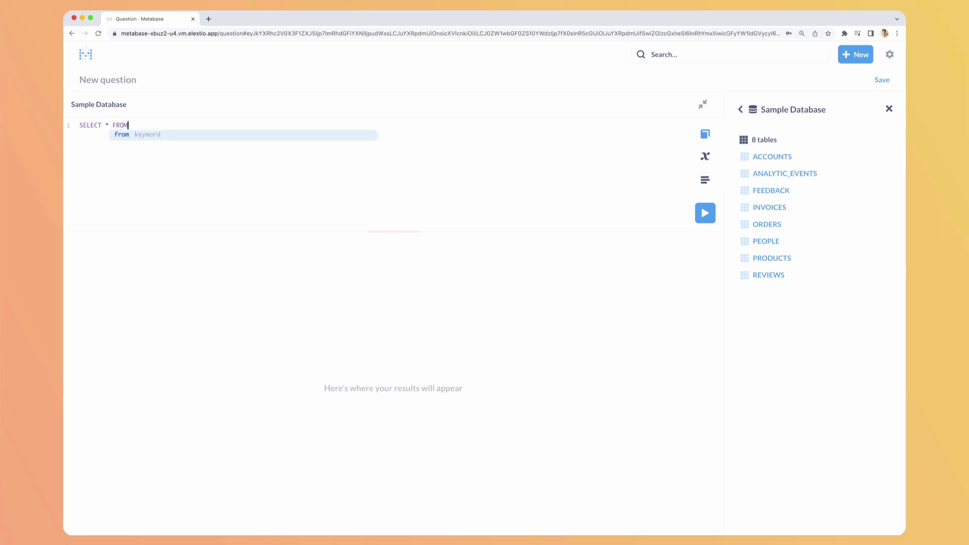
{"action": "type", "text": " ACCOUNTS"}
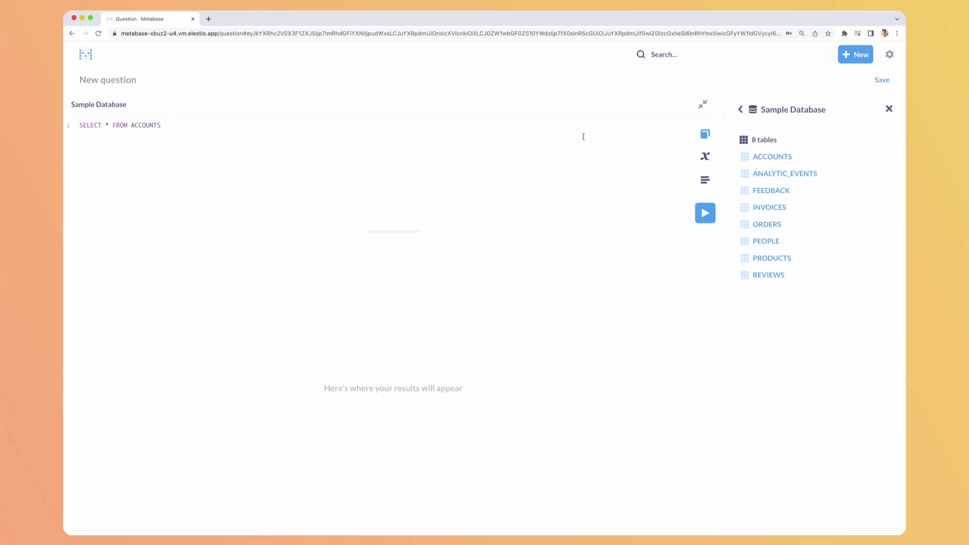
{"action": "type", "text": " WHERE"}
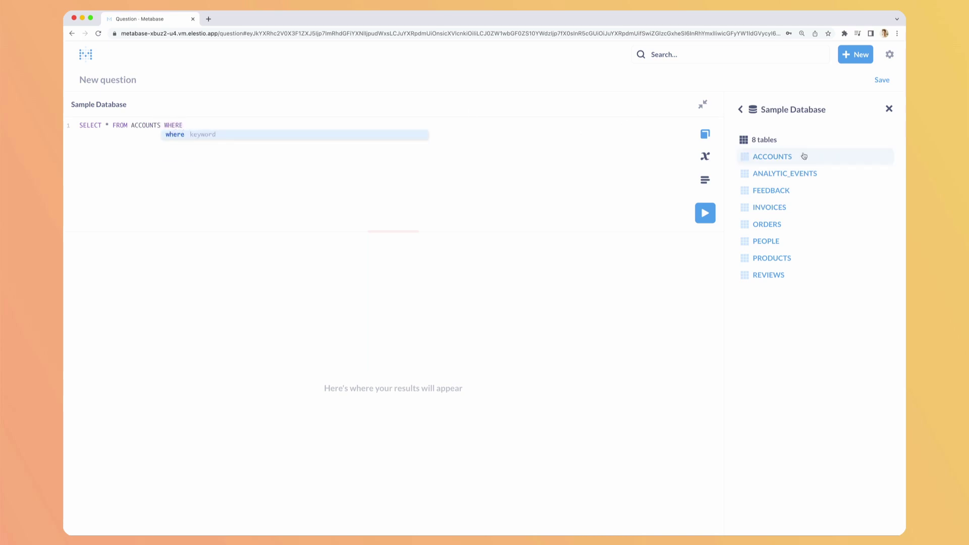
{"action": "left_click", "coordinate": [804, 156]}
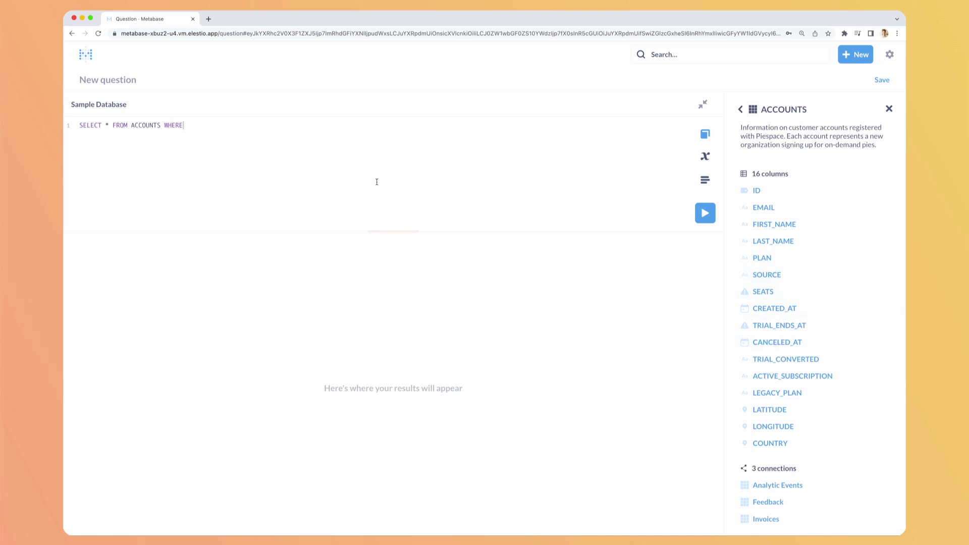
{"action": "left_click", "coordinate": [234, 125]}
{"action": "type", "text": "CANCEL"}
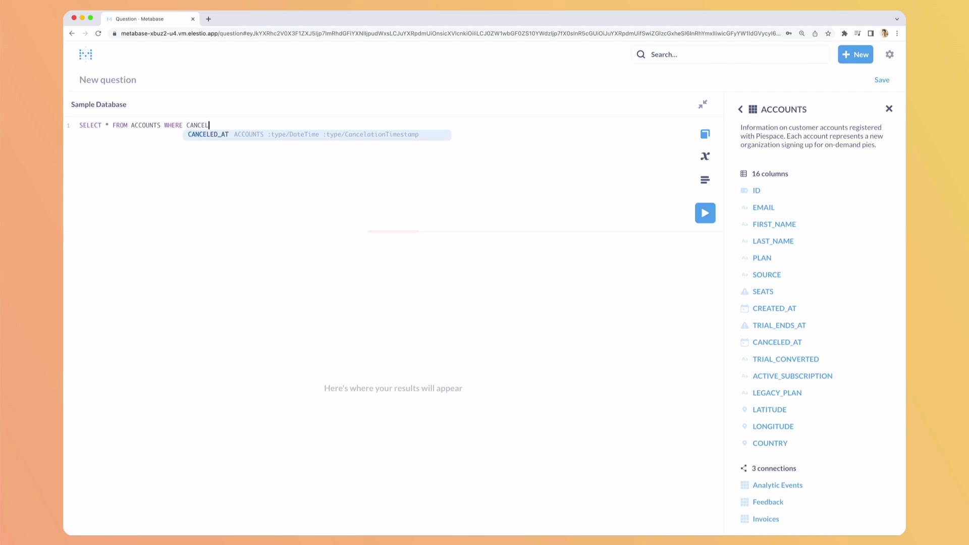
{"action": "key", "text": "Return"}
{"action": "type", "text": "IS NULL"}
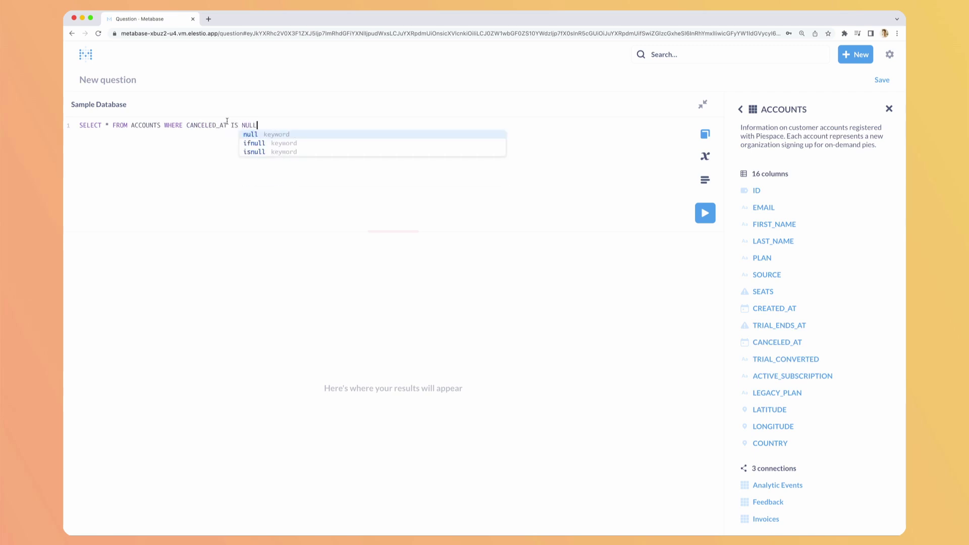
{"action": "key", "text": "Escape"}
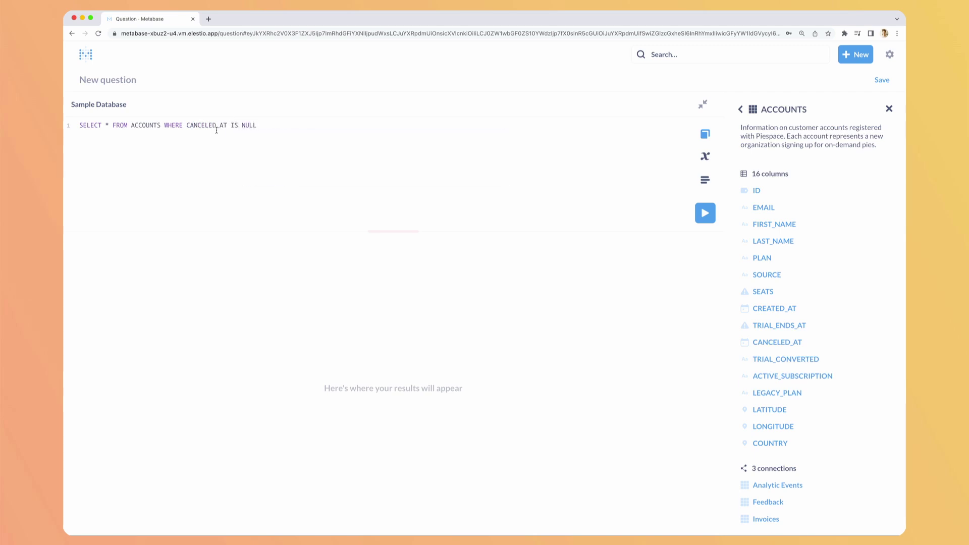
Run the query and scroll through the 464 returned rows
{"action": "left_click", "coordinate": [705, 212]}
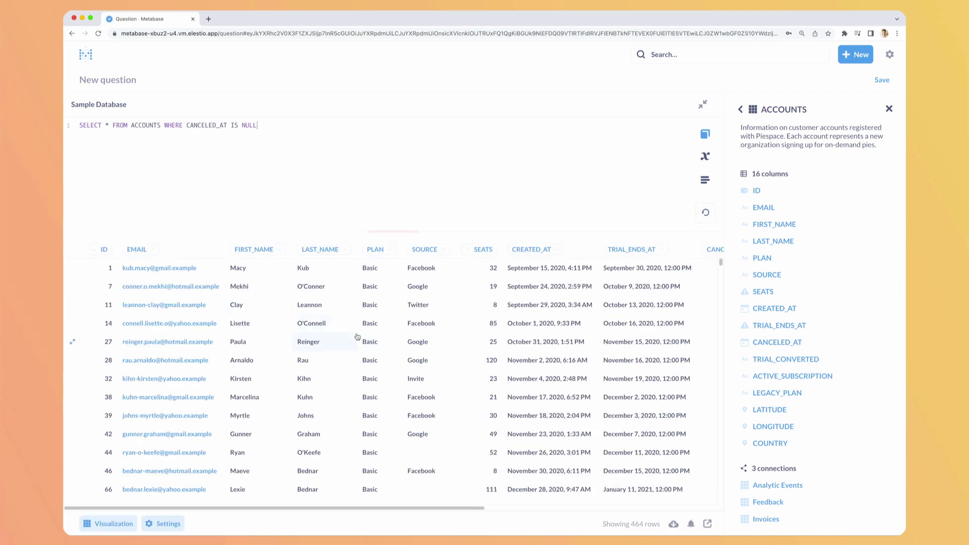
{"action": "scroll", "coordinate": [451, 348], "scroll_direction": "down", "scroll_amount": 4}
{"action": "scroll", "coordinate": [451, 348], "scroll_direction": "down", "scroll_amount": 20}
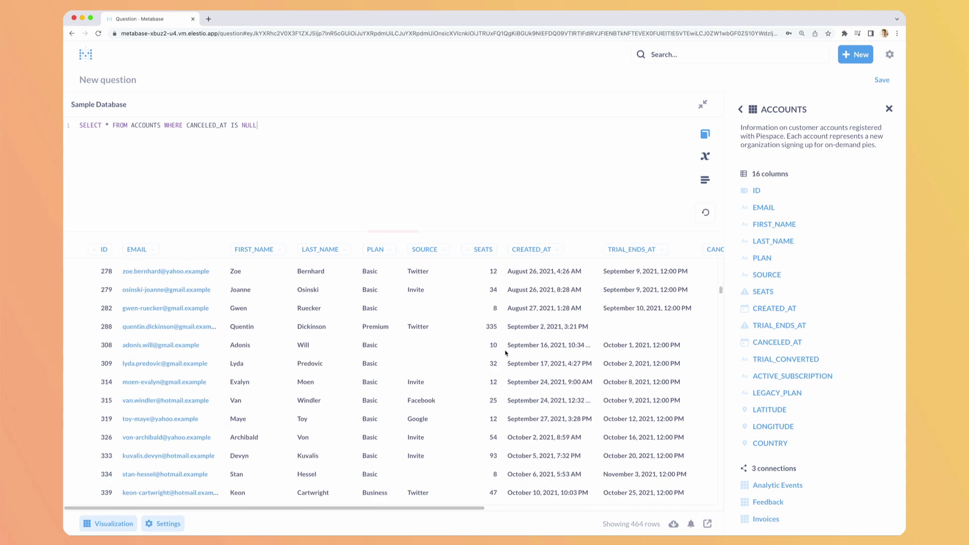
{"action": "scroll", "coordinate": [538, 355], "scroll_direction": "down", "scroll_amount": 20}
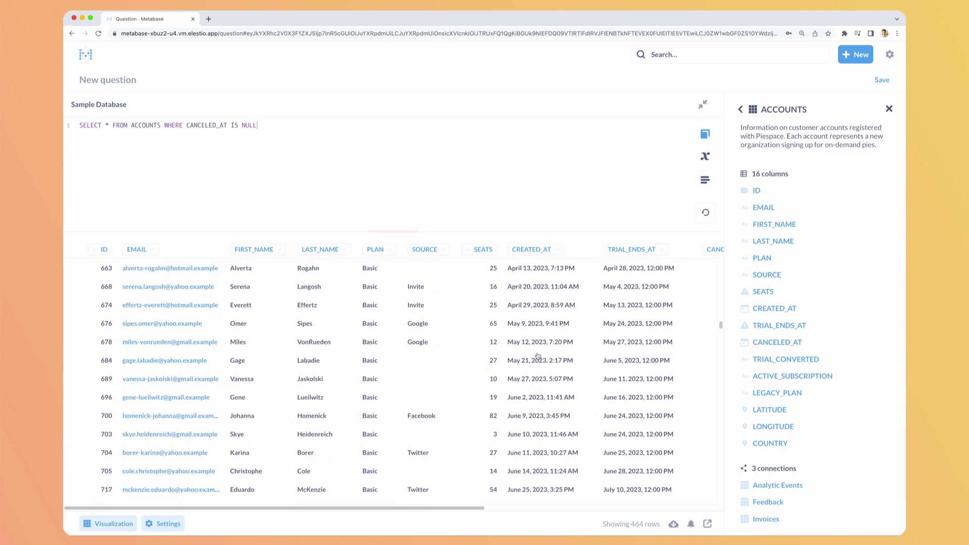
{"action": "scroll", "coordinate": [540, 362], "scroll_direction": "down", "scroll_amount": 5}
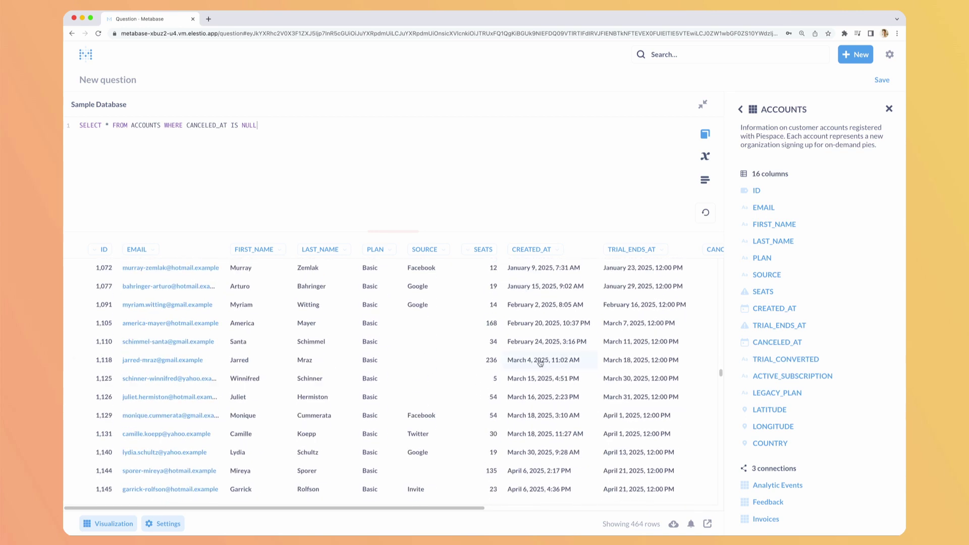
{"action": "scroll", "coordinate": [541, 361], "scroll_direction": "up", "scroll_amount": 20}
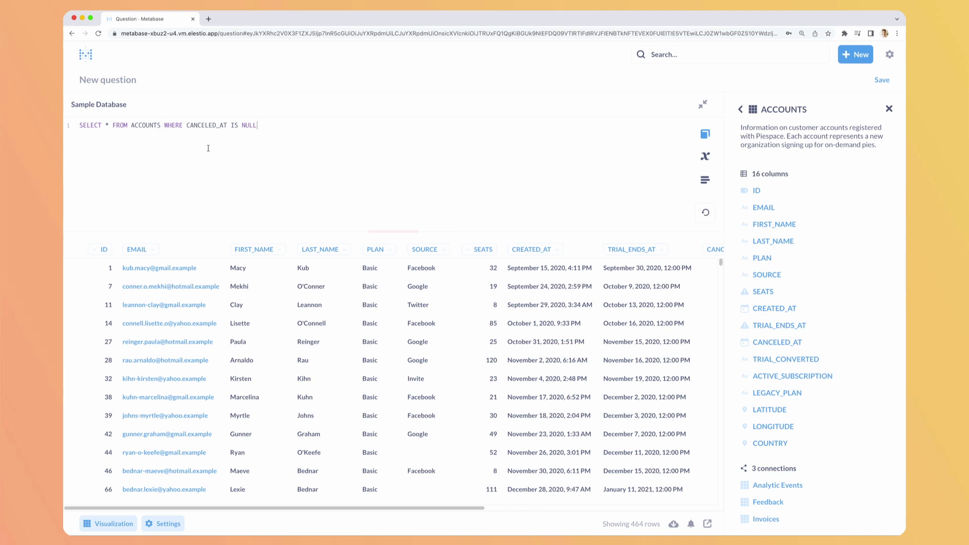
Open the Variables help panel and highlight its example code, including the {{category}} variable
{"action": "left_click", "coordinate": [705, 156]}
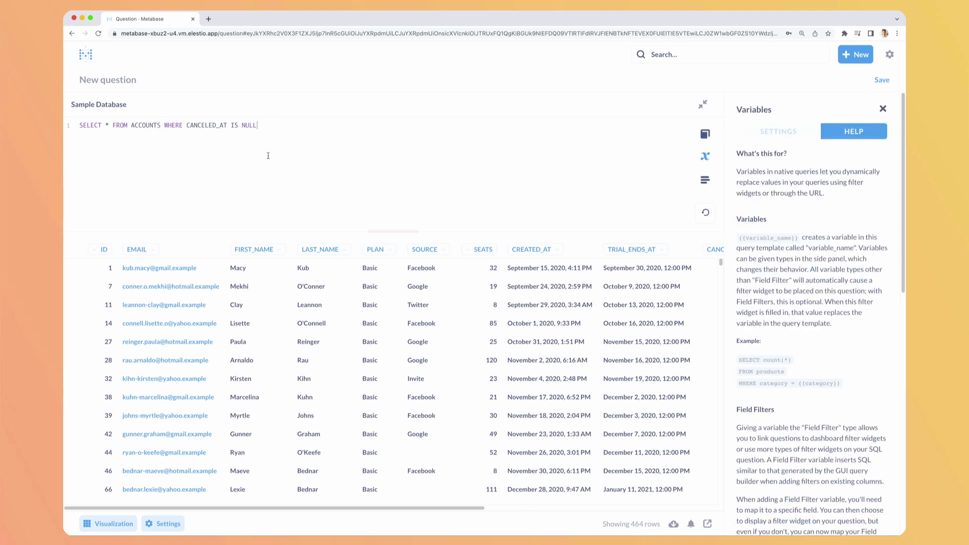
{"action": "left_click_drag", "start_coordinate": [729, 359], "coordinate": [869, 385]}
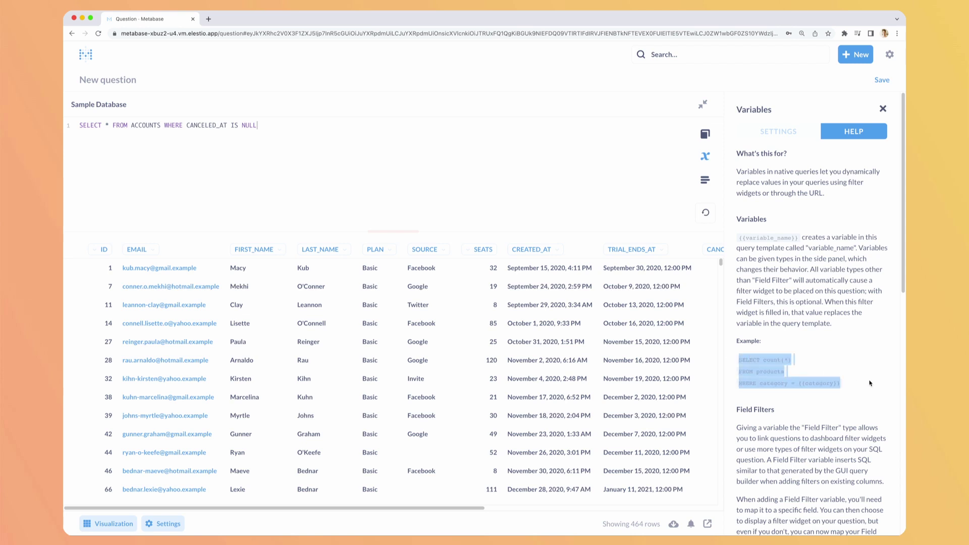
{"action": "left_click", "coordinate": [870, 385]}
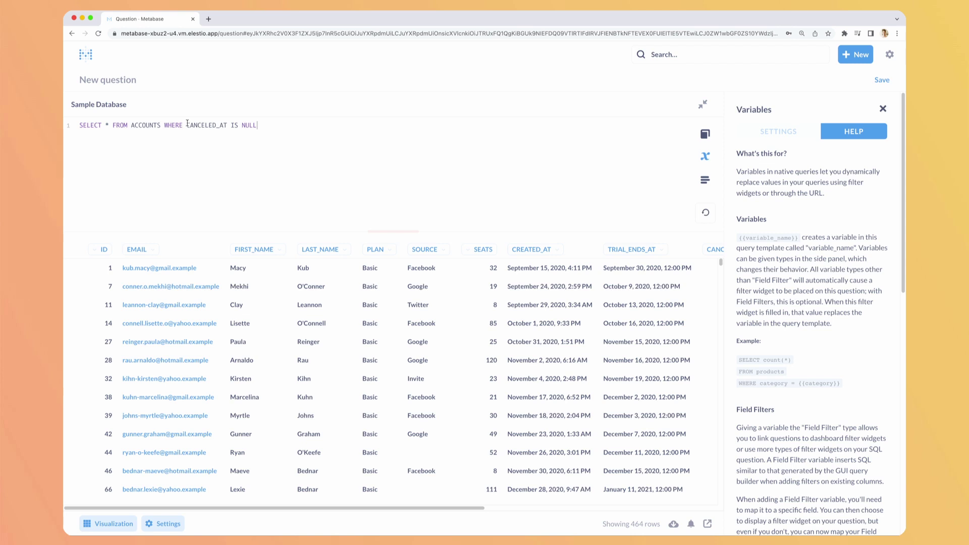
{"action": "left_click_drag", "start_coordinate": [762, 385], "coordinate": [838, 383]}
{"action": "left_click", "coordinate": [838, 383]}
Save the query as 'All non canceled accounts' in the Our analytics collection
{"action": "left_click", "coordinate": [881, 80]}
{"action": "left_click", "coordinate": [450, 233]}
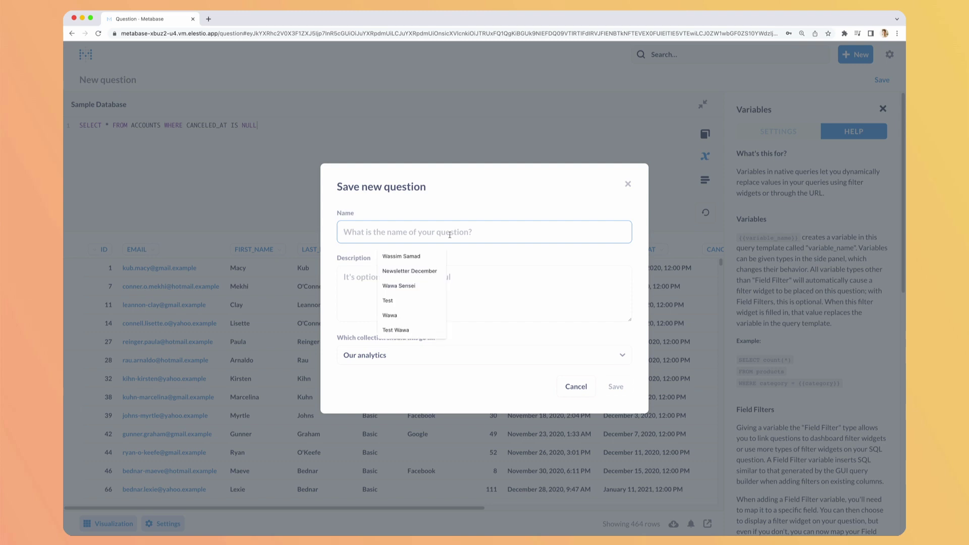
{"action": "type", "text": "All non cancel"}
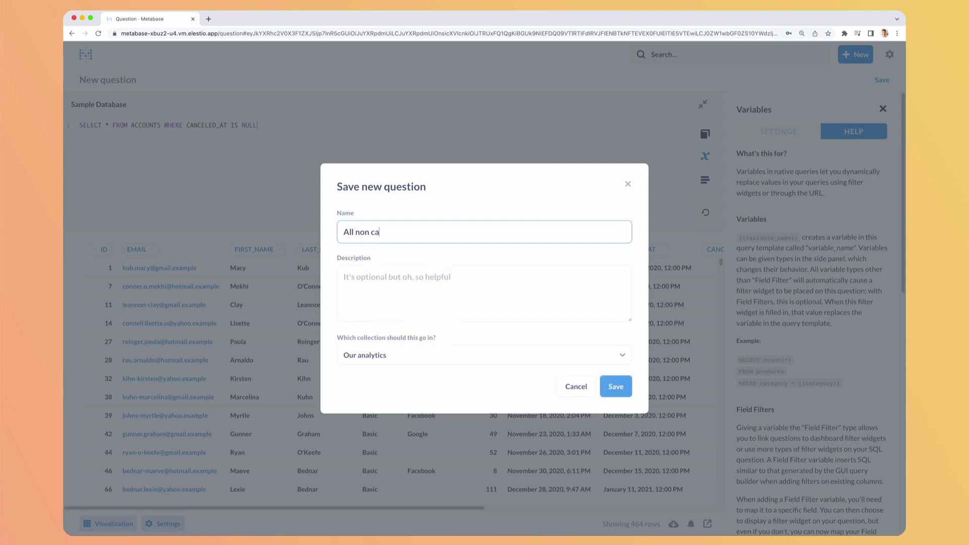
{"action": "type", "text": "ed accounts"}
{"action": "left_click", "coordinate": [616, 387]}
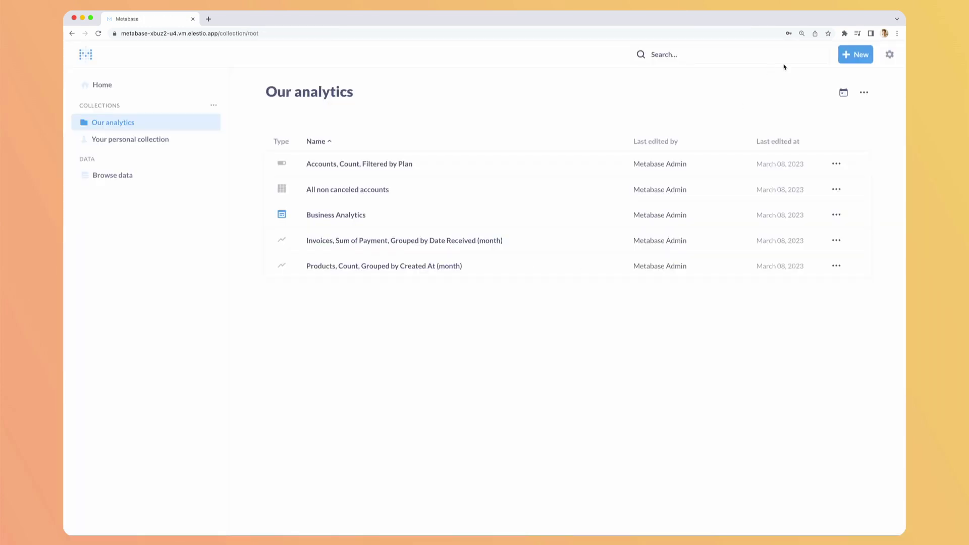
Create a new notebook-editor model using Sample Database's Accounts table as starting data
{"action": "left_click", "coordinate": [856, 56]}
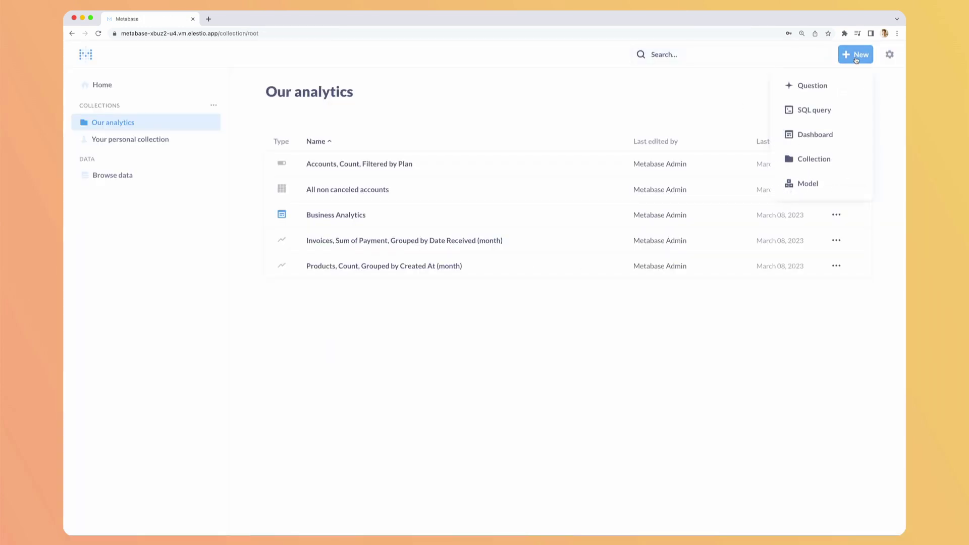
{"action": "left_click", "coordinate": [808, 184]}
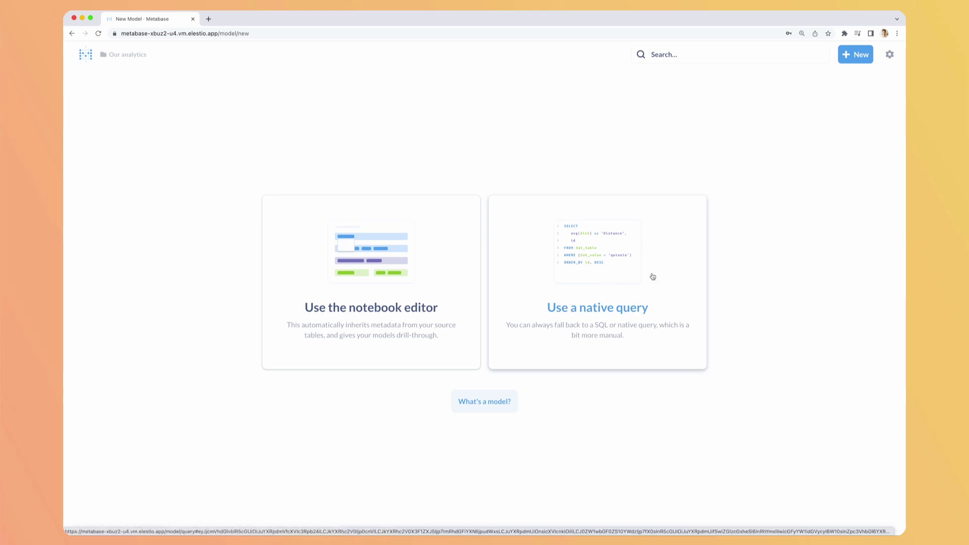
{"action": "left_click", "coordinate": [335, 278]}
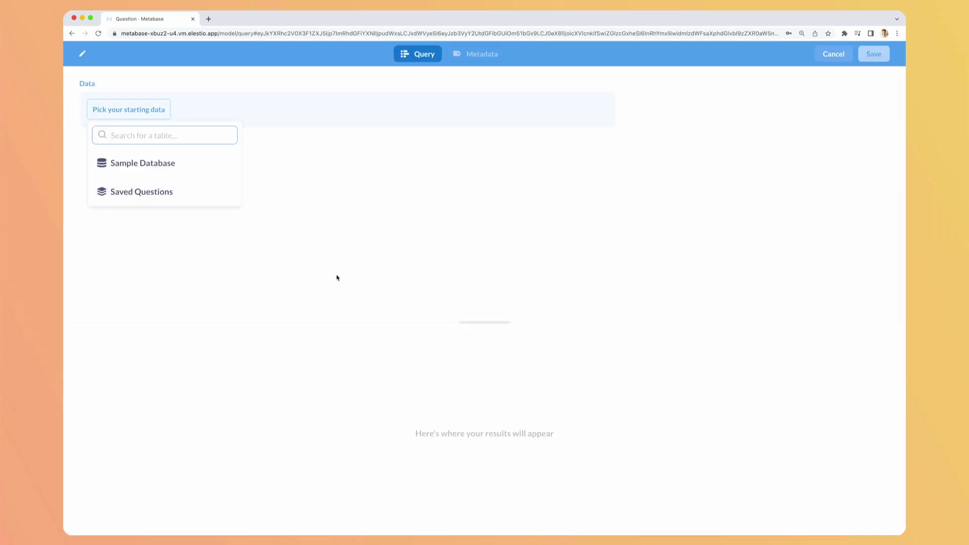
{"action": "left_click", "coordinate": [172, 166]}
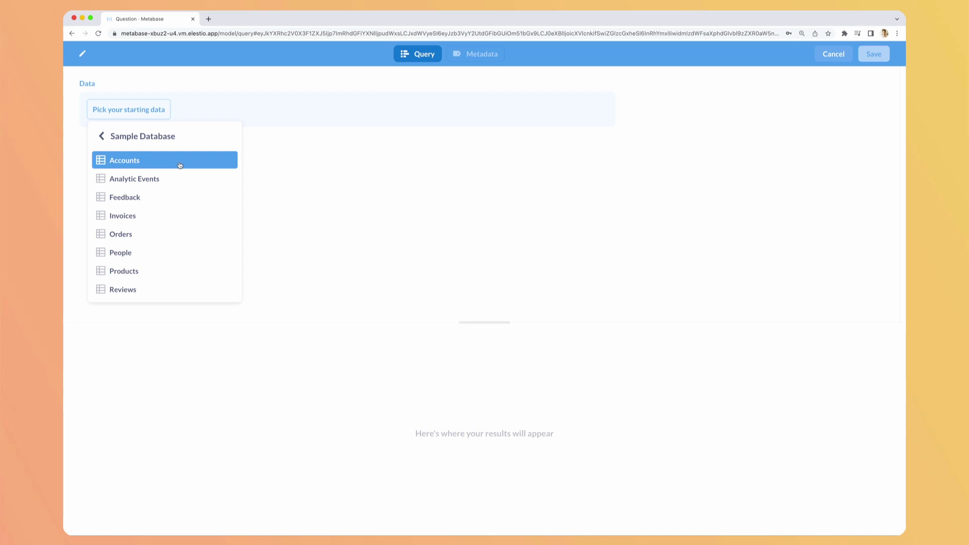
{"action": "left_click", "coordinate": [181, 165]}
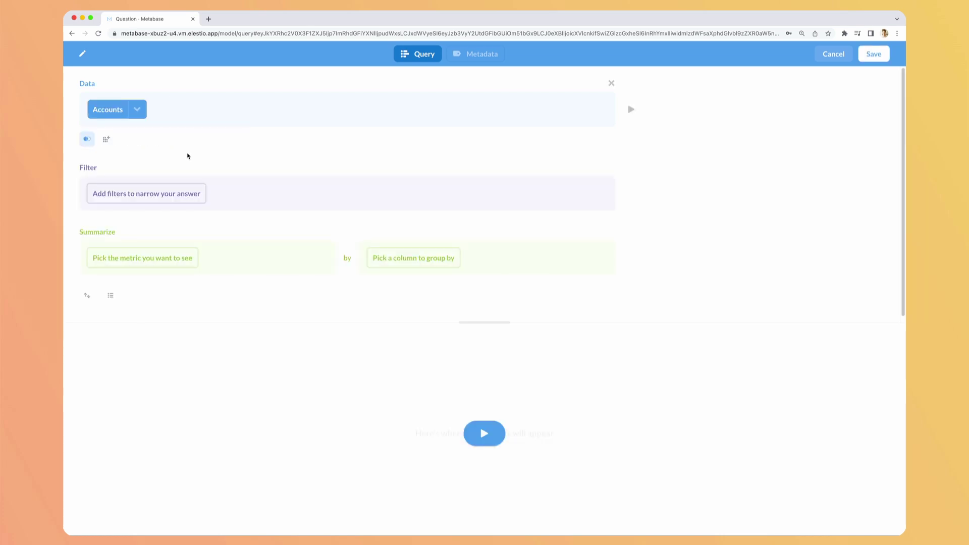
Join Invoices to Accounts on Accounts ID equals Invoices Account ID
{"action": "left_click", "coordinate": [86, 139]}
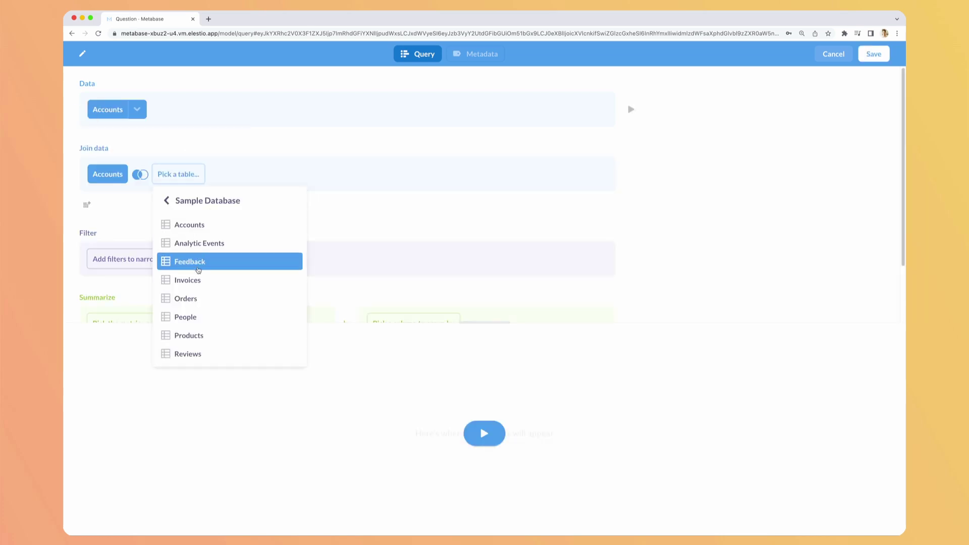
{"action": "left_click", "coordinate": [194, 284]}
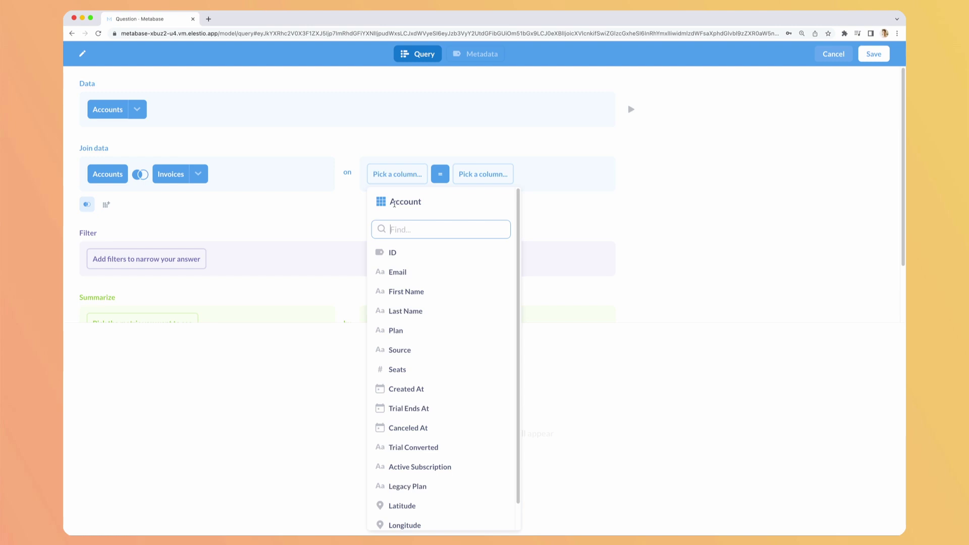
{"action": "scroll", "coordinate": [428, 384], "scroll_direction": "down", "scroll_amount": 1}
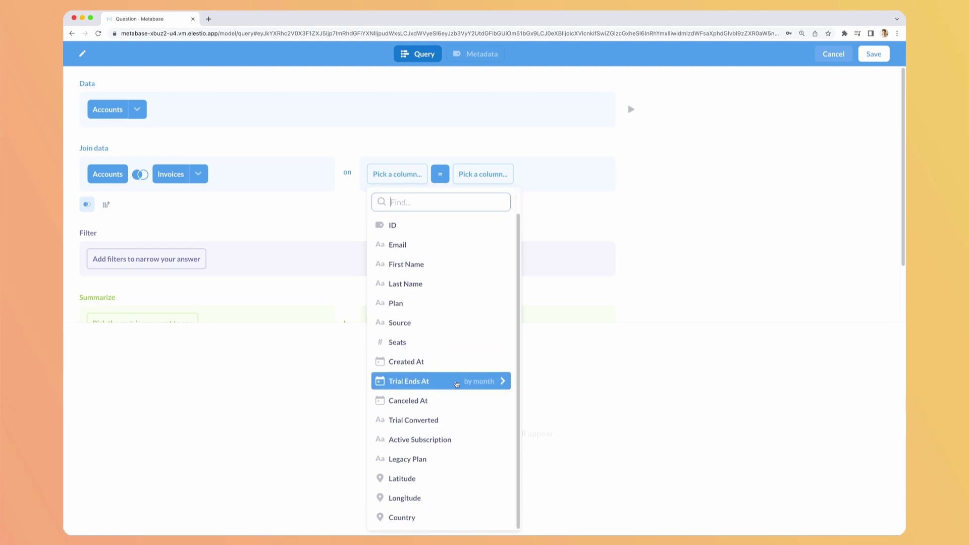
{"action": "scroll", "coordinate": [437, 241], "scroll_direction": "up", "scroll_amount": 1}
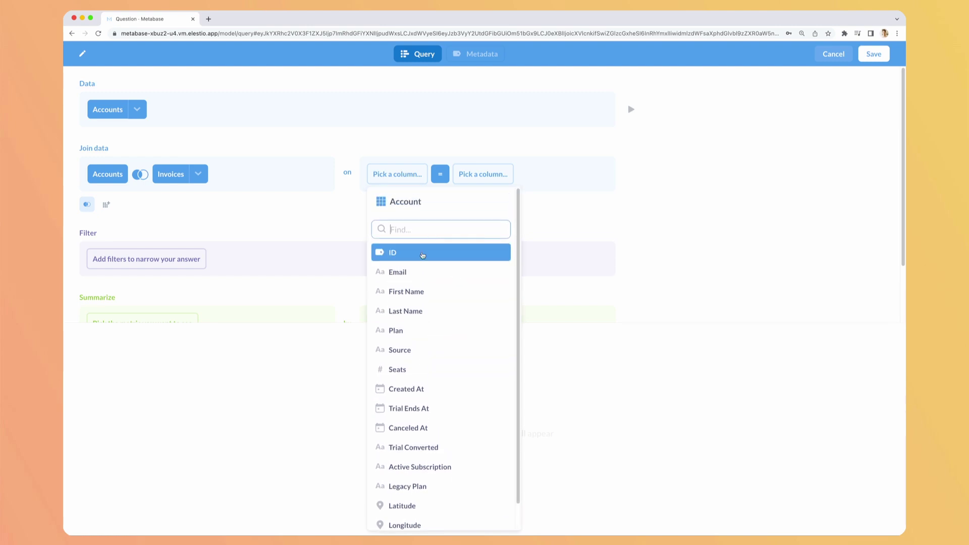
{"action": "left_click", "coordinate": [422, 252]}
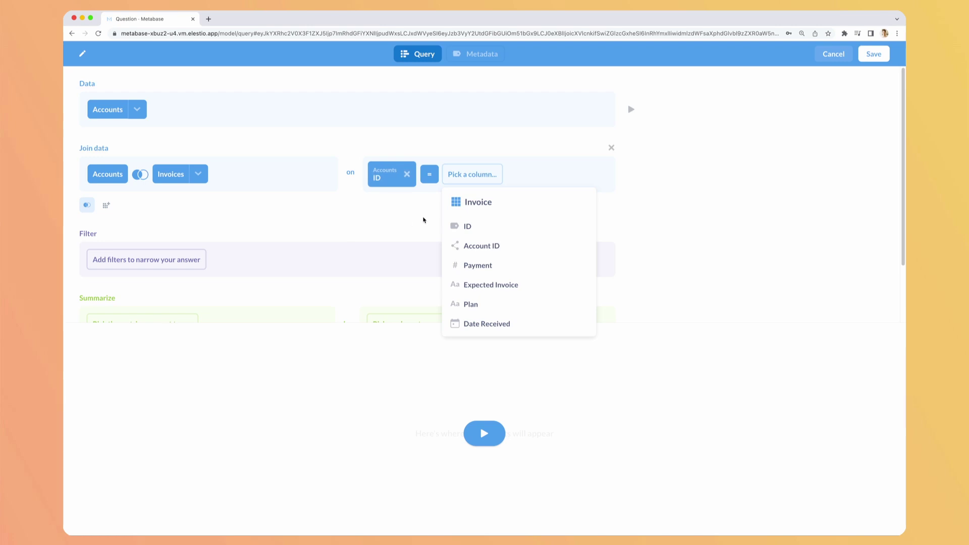
{"action": "left_click", "coordinate": [483, 248]}
Preview the joined rows and scroll across the Invoices columns
{"action": "scroll", "coordinate": [404, 209], "scroll_direction": "down", "scroll_amount": 2}
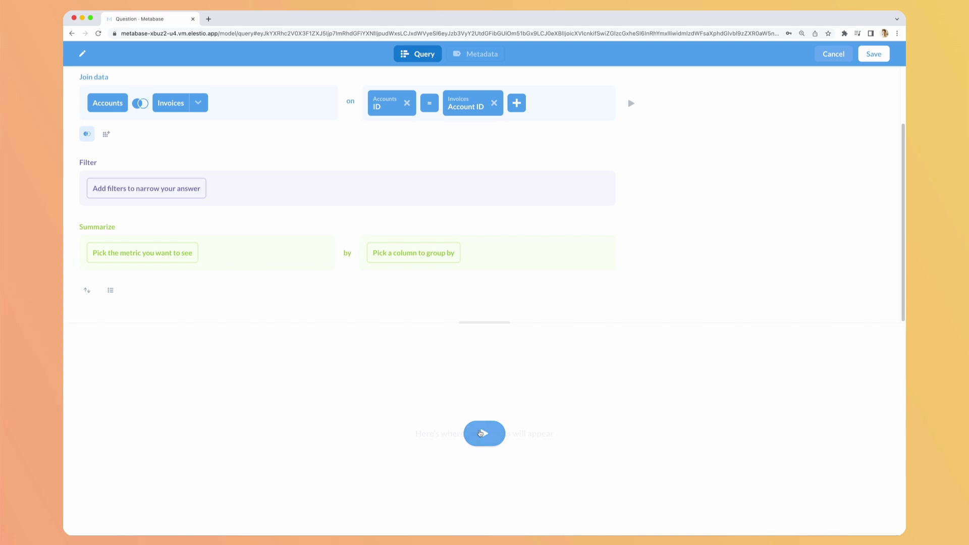
{"action": "left_click", "coordinate": [484, 433]}
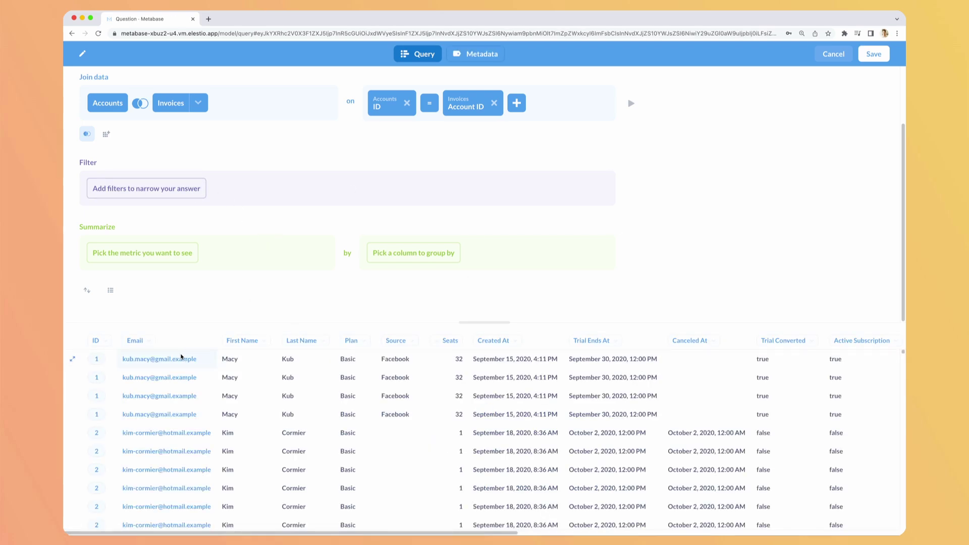
{"action": "scroll", "coordinate": [286, 360], "scroll_direction": "right", "scroll_amount": 15}
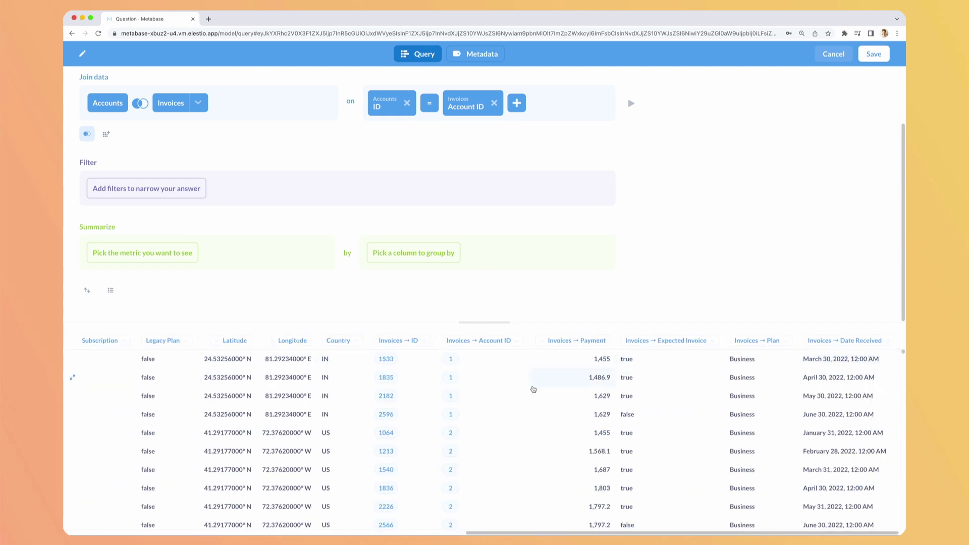
{"action": "scroll", "coordinate": [533, 389], "scroll_direction": "left", "scroll_amount": 15}
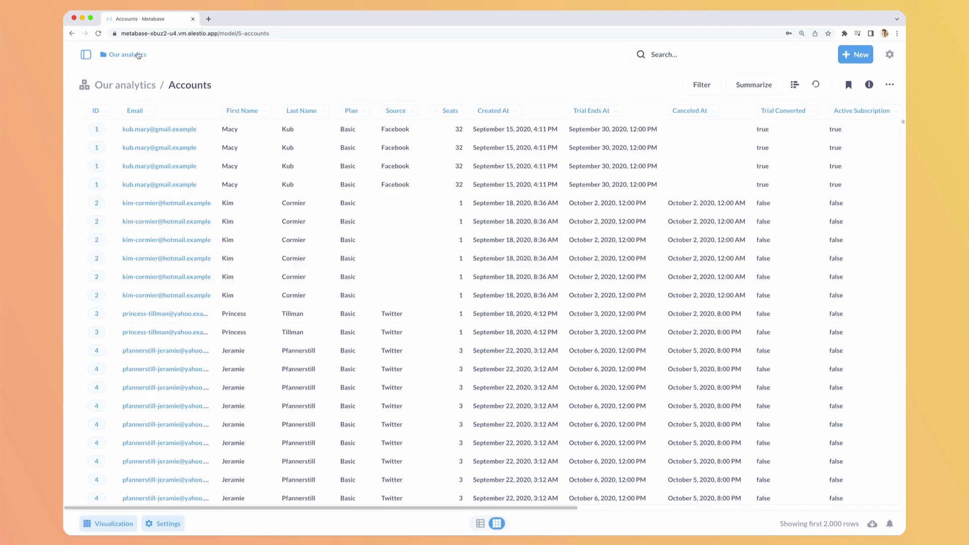
Open Account settings, check the Language list unchanged, then view Login History and Notifications
{"action": "left_click", "coordinate": [123, 85]}
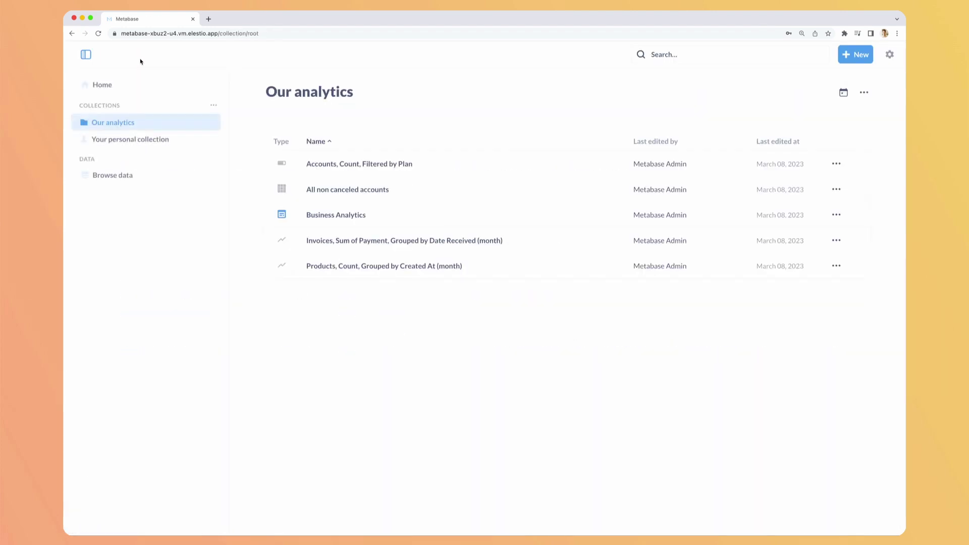
{"action": "left_click", "coordinate": [889, 54]}
{"action": "left_click", "coordinate": [845, 87]}
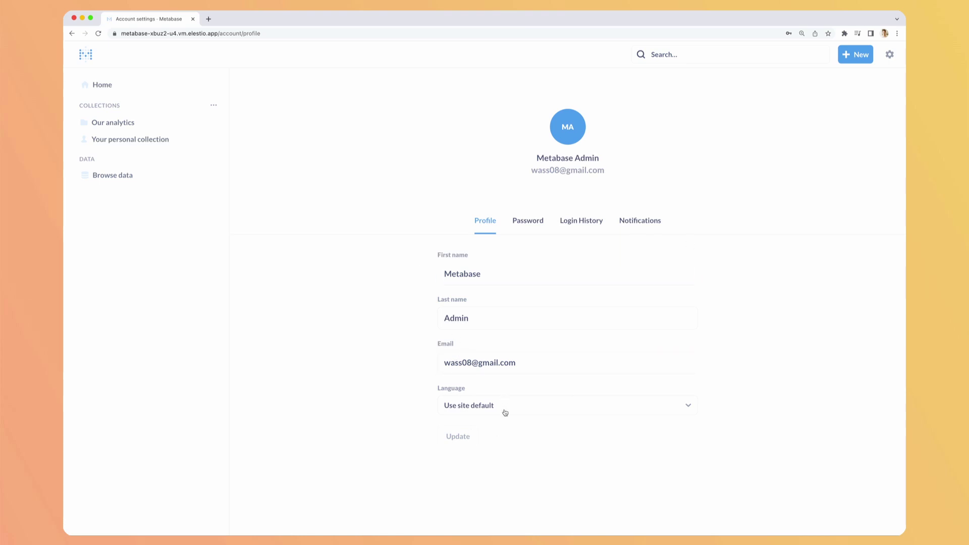
{"action": "left_click", "coordinate": [521, 412]}
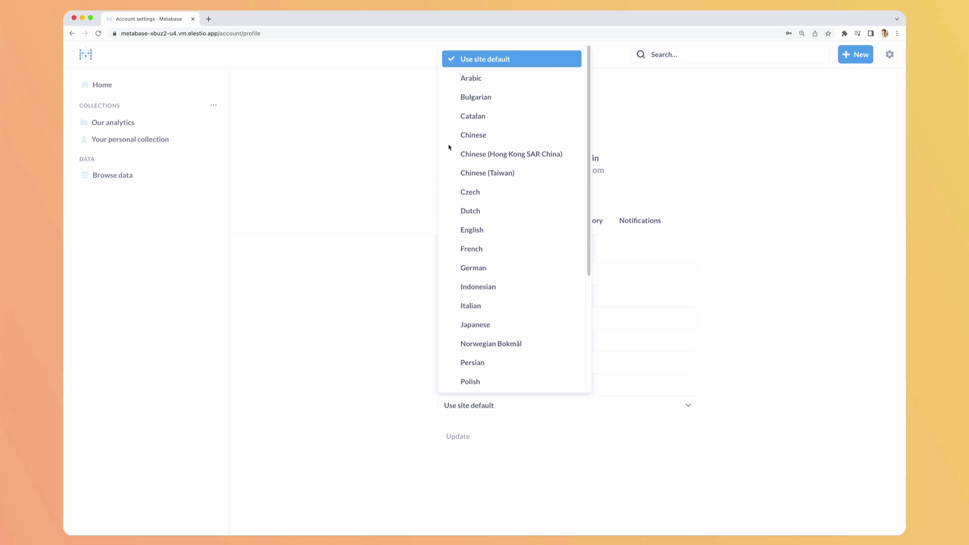
{"action": "left_click", "coordinate": [374, 282]}
{"action": "left_click", "coordinate": [580, 221]}
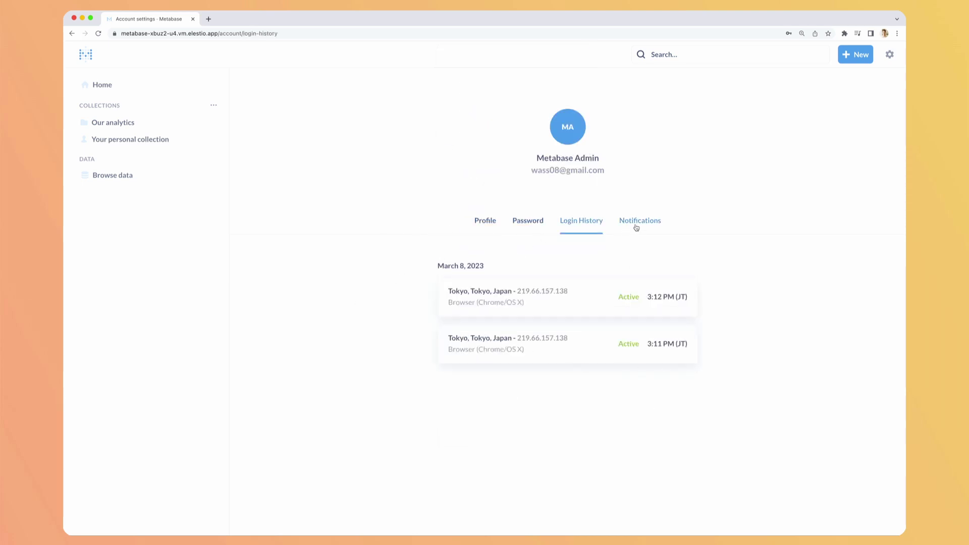
{"action": "left_click", "coordinate": [653, 223]}
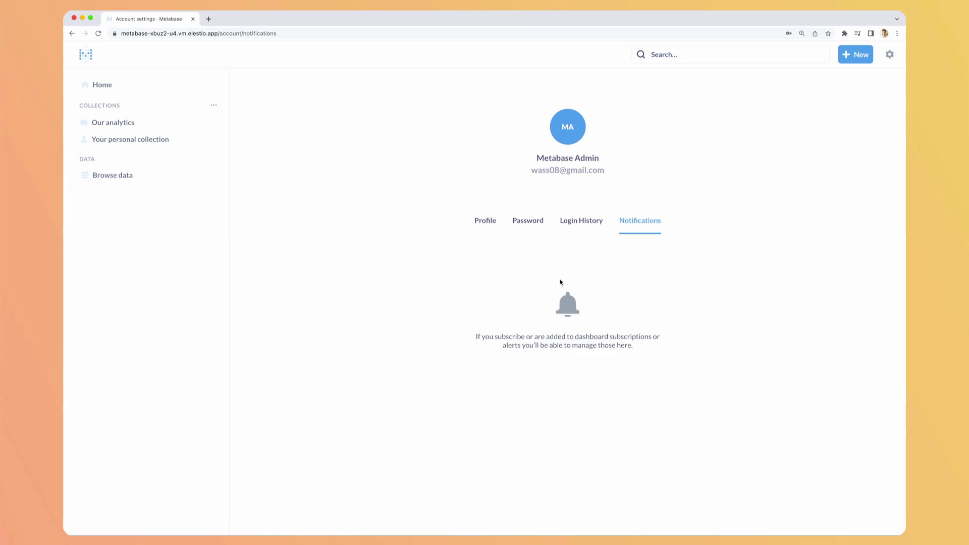
From Admin settings, start adding a database and review the supported database types, keeping PostgreSQL
{"action": "left_click", "coordinate": [889, 54]}
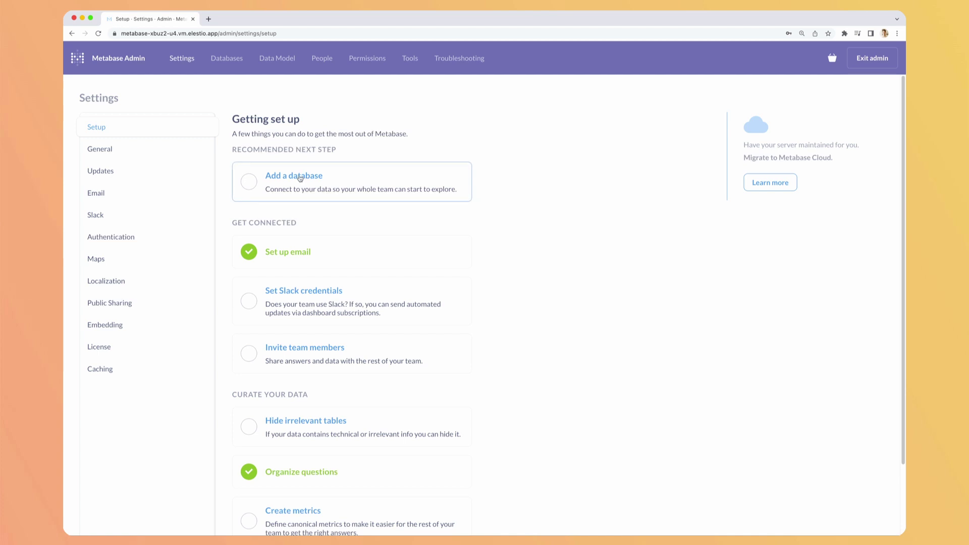
{"action": "left_click", "coordinate": [284, 177]}
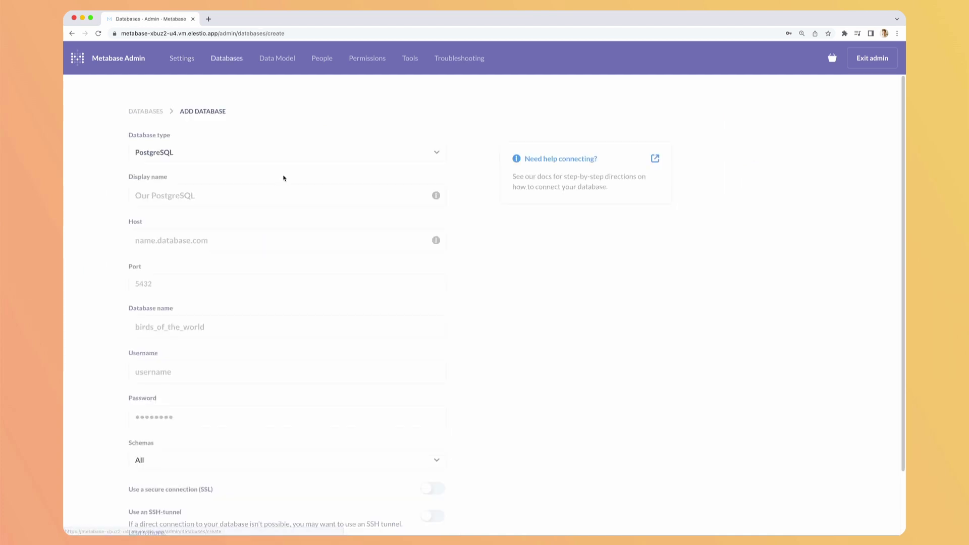
{"action": "left_click", "coordinate": [376, 157]}
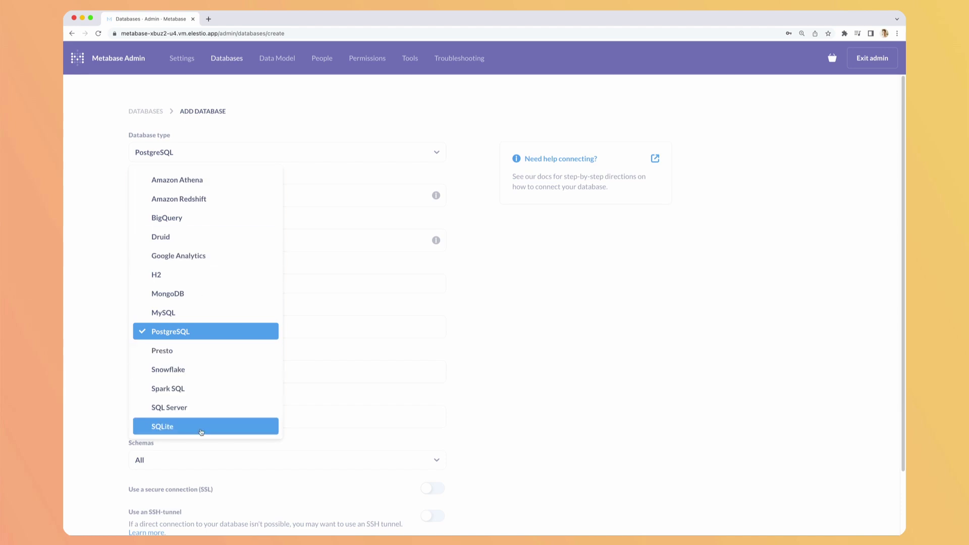
{"action": "left_click", "coordinate": [176, 329]}
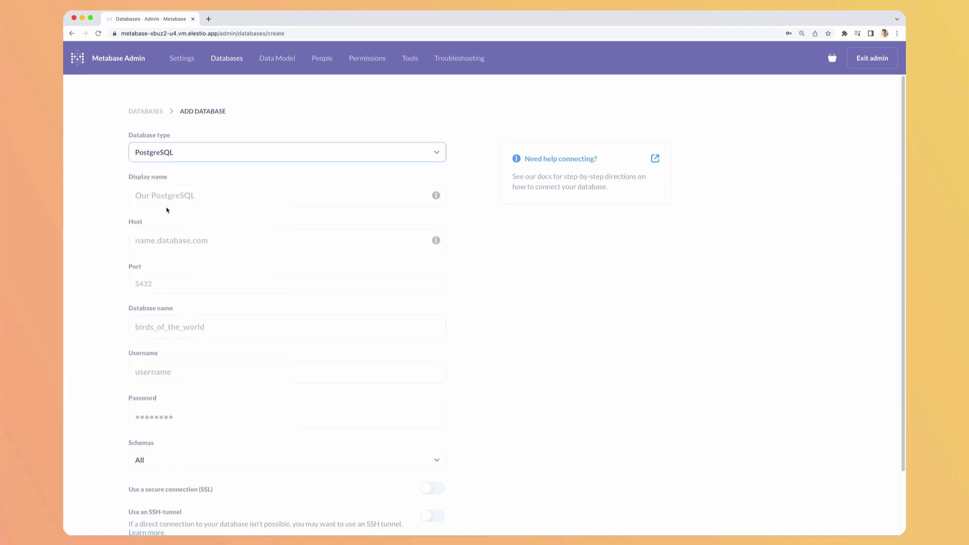
Step through the Host and Database name fields, then return to the Getting set up checklist
{"action": "key", "text": "Tab"}
{"action": "key", "text": "Tab"}
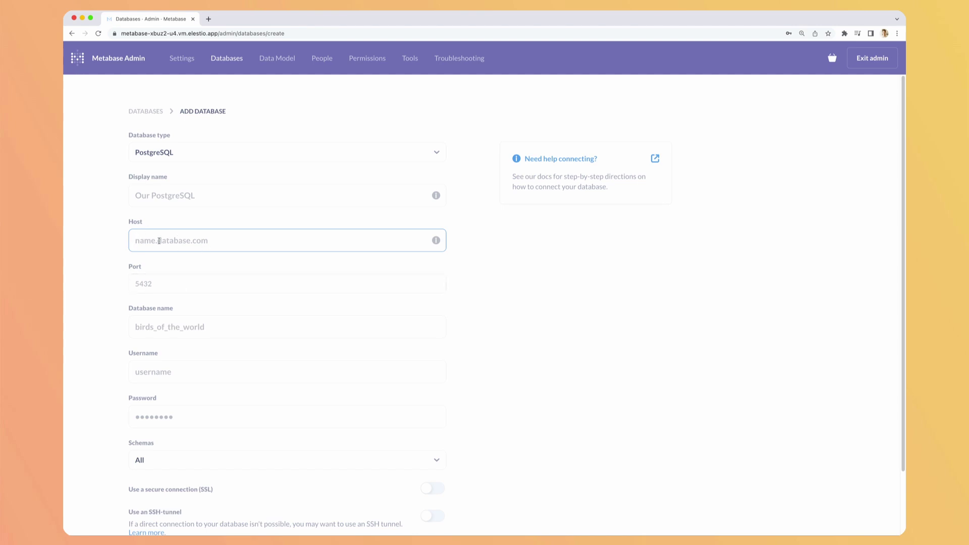
{"action": "left_click", "coordinate": [175, 326]}
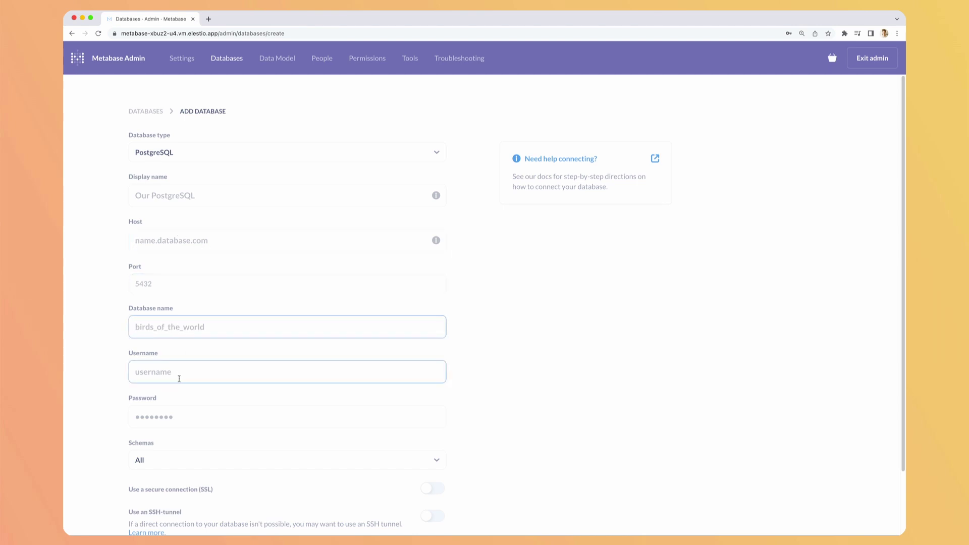
{"action": "scroll", "coordinate": [195, 365], "scroll_direction": "down", "scroll_amount": 2}
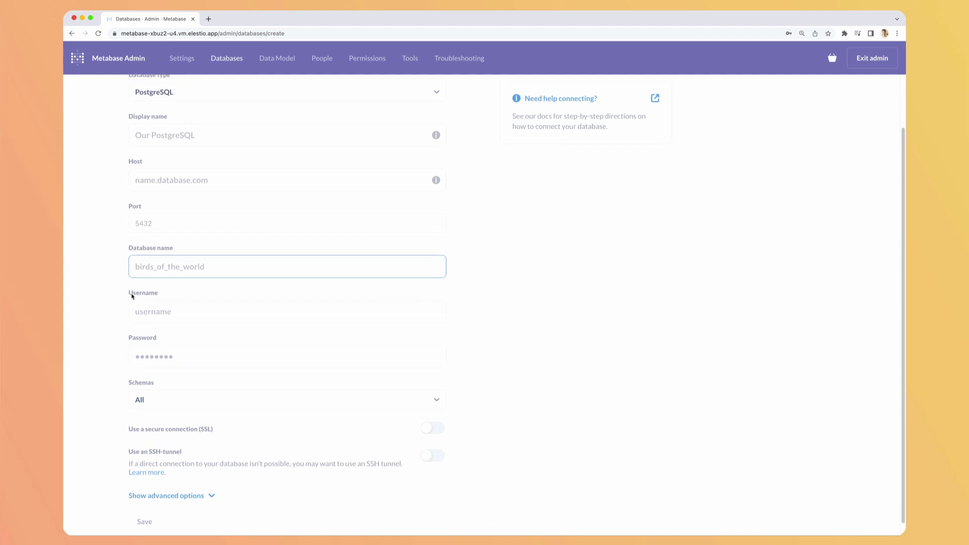
{"action": "scroll", "coordinate": [116, 273], "scroll_direction": "up", "scroll_amount": 2}
{"action": "left_click", "coordinate": [100, 244]}
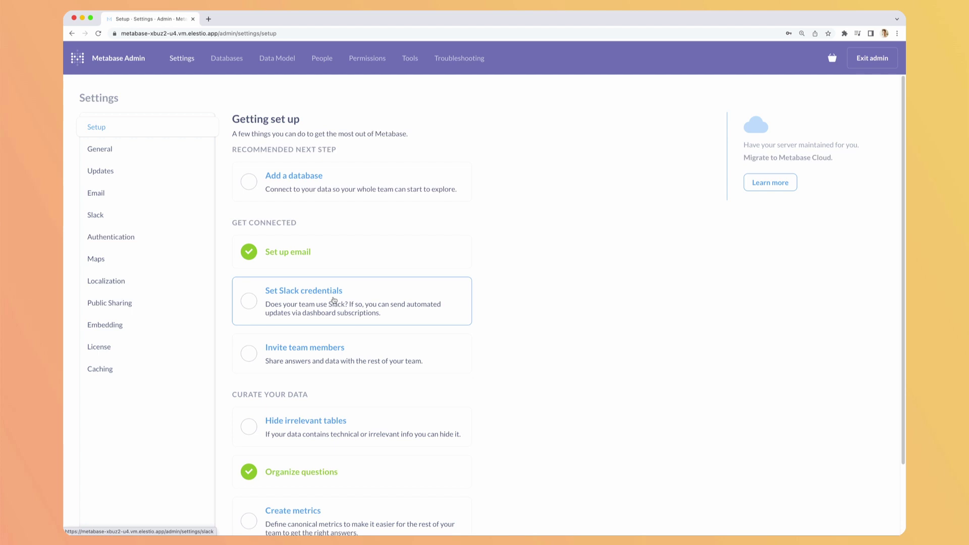
Show the Authentication settings page and read the Sign in with Google description
{"action": "scroll", "coordinate": [506, 276], "scroll_direction": "down", "scroll_amount": 3}
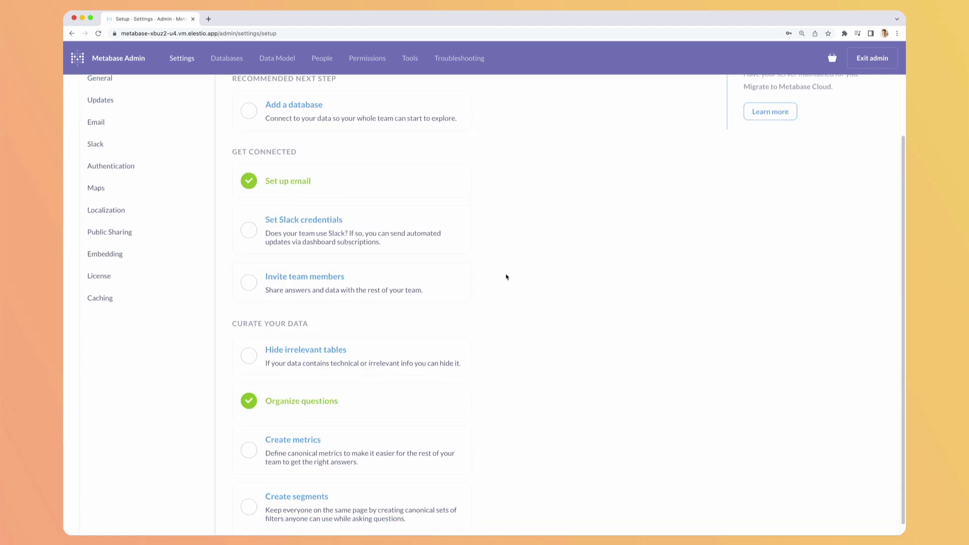
{"action": "left_click", "coordinate": [110, 165]}
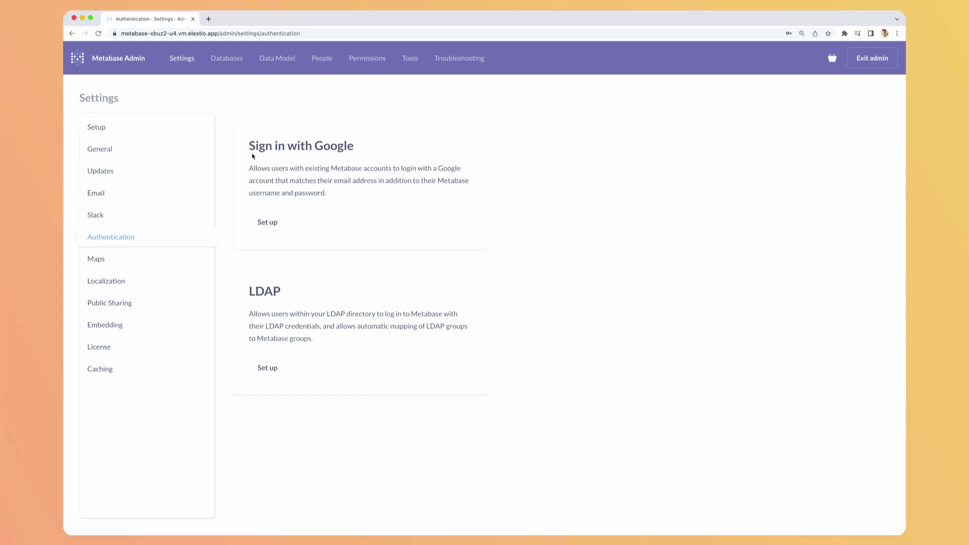
{"action": "left_click_drag", "start_coordinate": [270, 135], "coordinate": [454, 218]}
{"action": "left_click", "coordinate": [525, 224]}
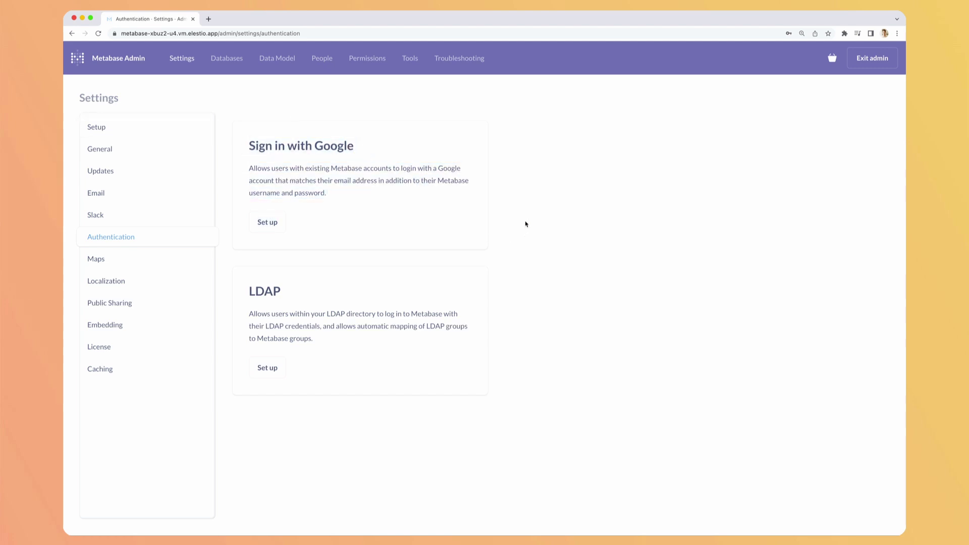